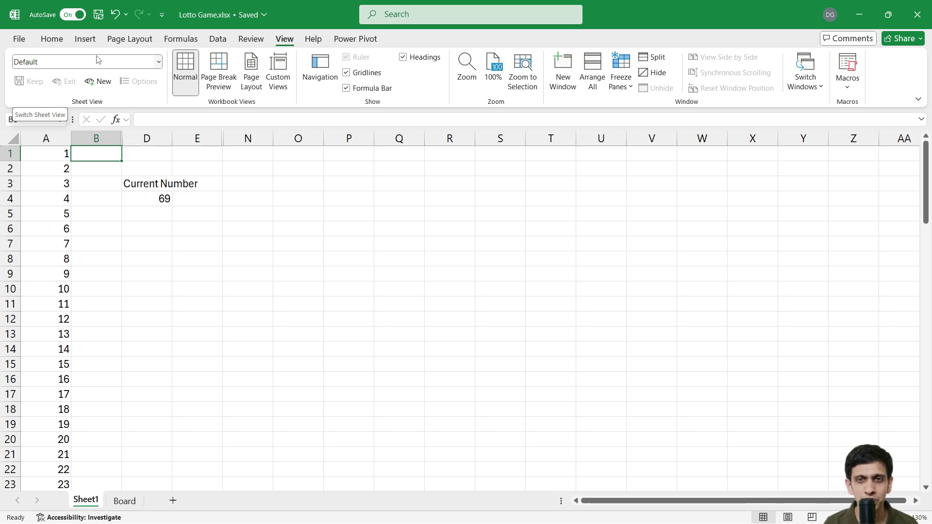
# Draw a new random number on Sheet1 and mark 51 as drawn with an X in B51.
pyautogui.press('F9')
pyautogui.press('F9')
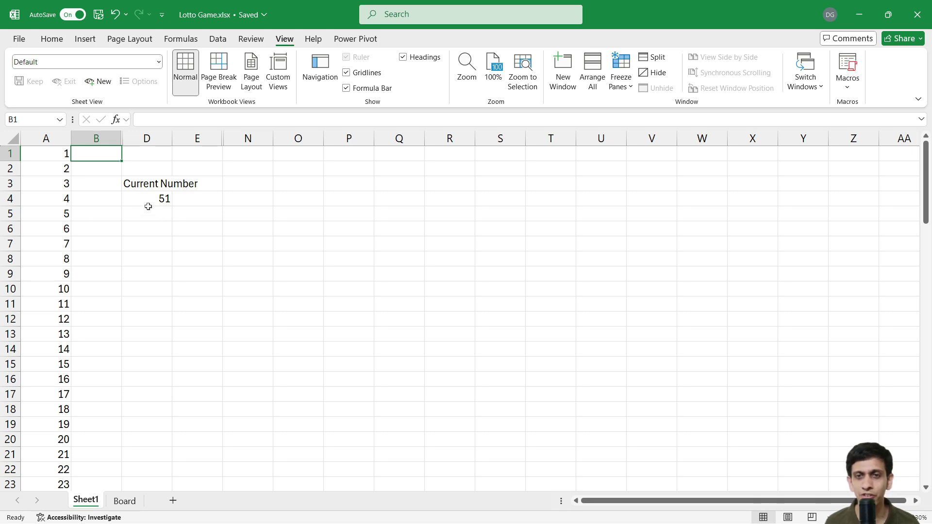
pyautogui.scroll(-2, 110, 262)
pyautogui.scroll(-1, 109, 293)
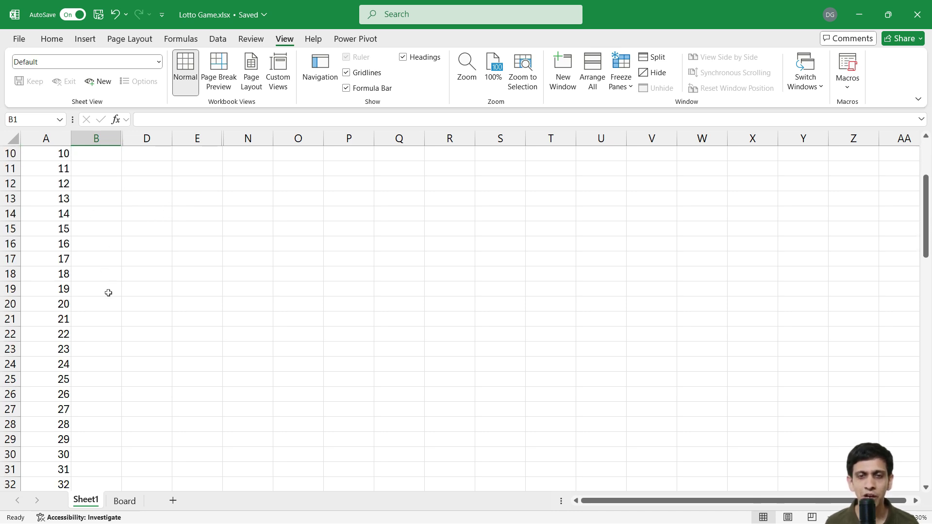
pyautogui.scroll(-8, 108, 365)
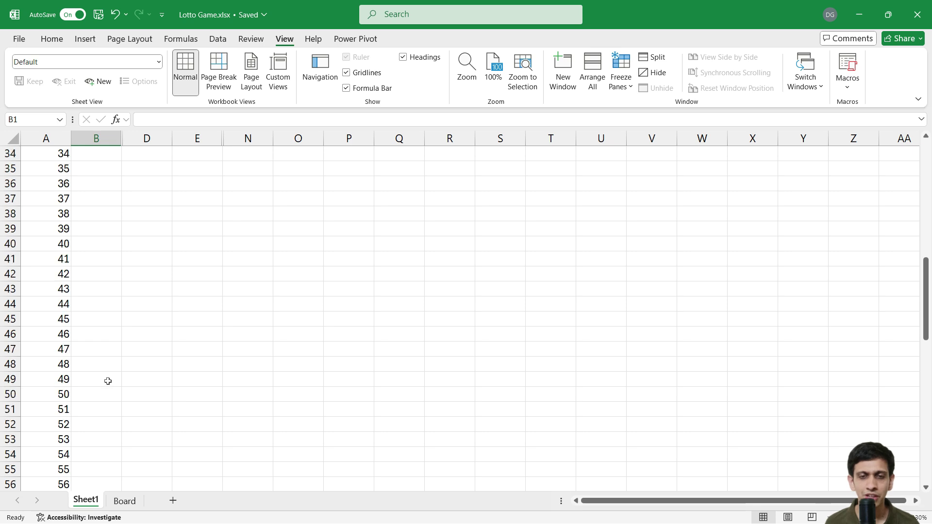
pyautogui.scroll(-1, 108, 381)
pyautogui.click(102, 365)
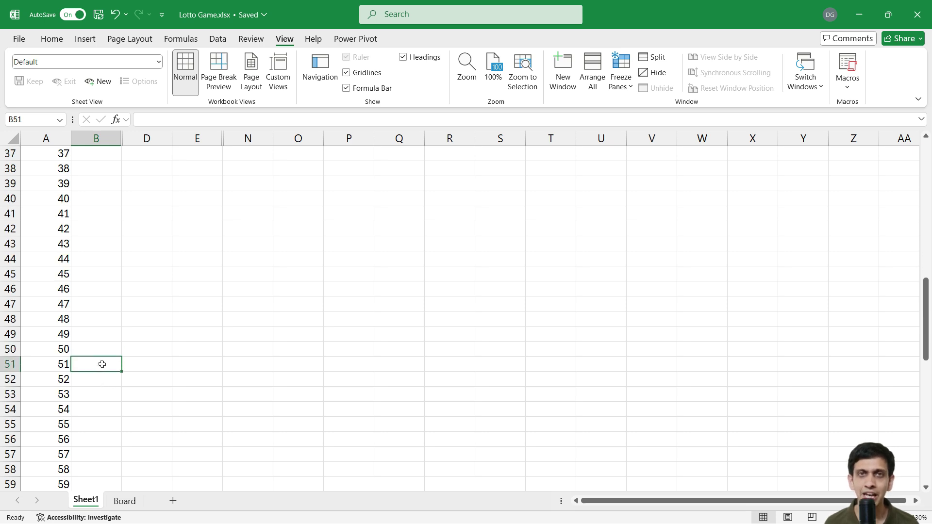
pyautogui.write('X')
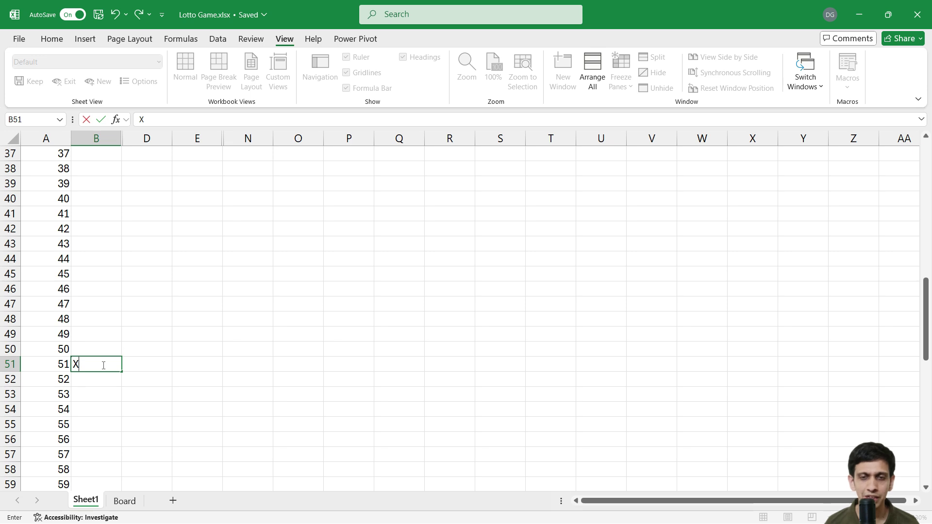
pyautogui.press('Return')
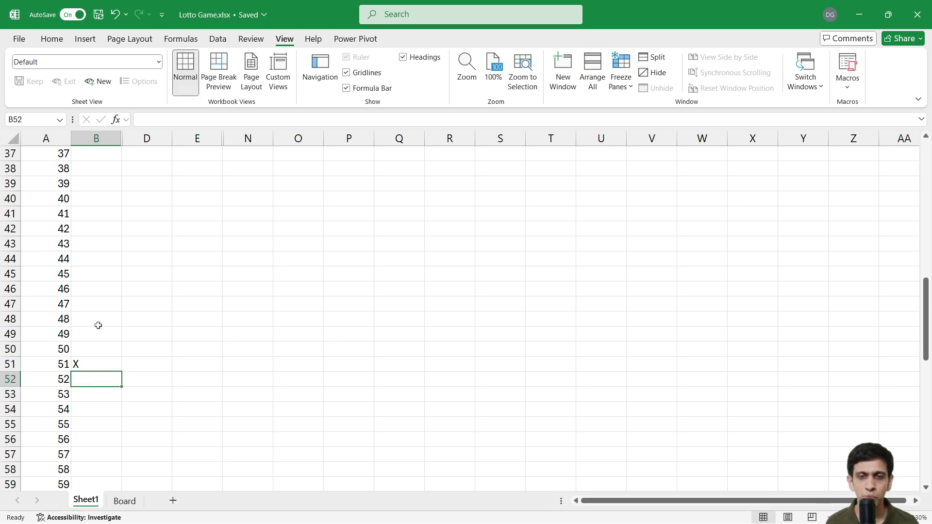
# Check the marked number on the Board sheet and return to Sheet1.
pyautogui.scroll(12, 106, 319)
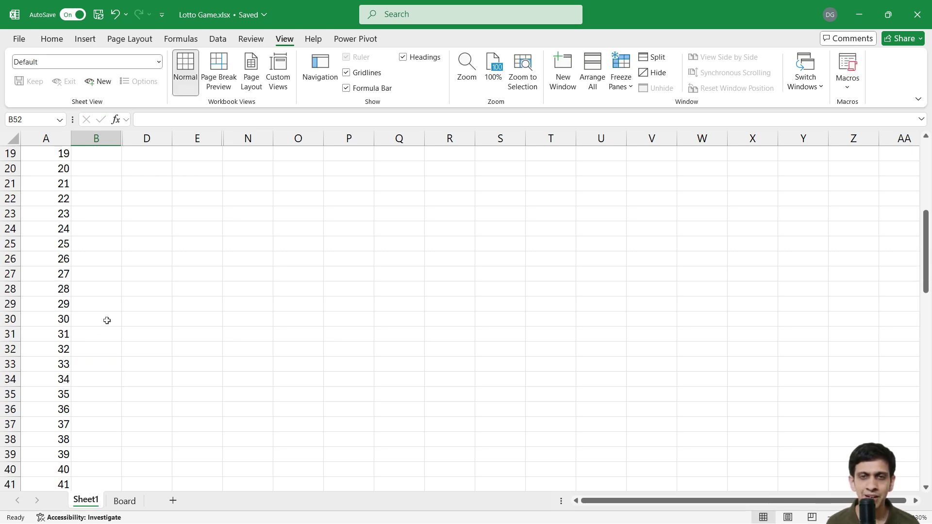
pyautogui.click(130, 501)
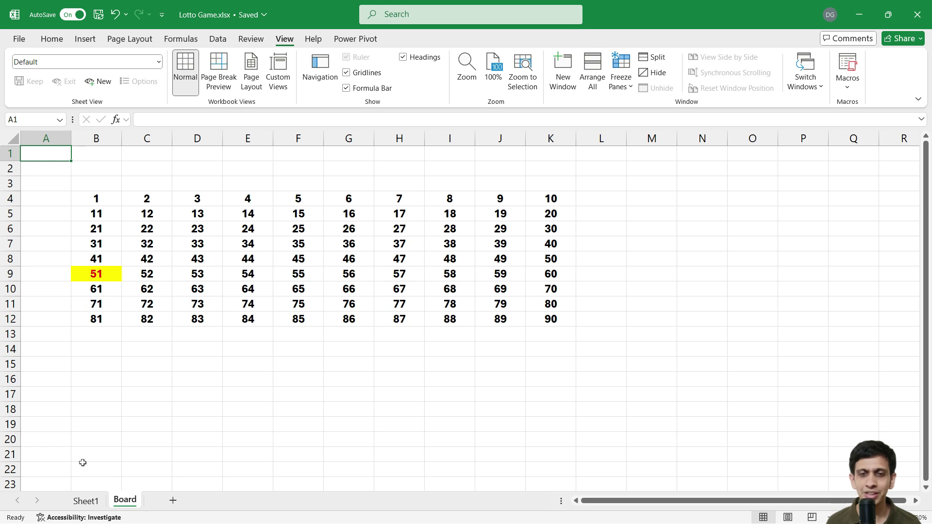
pyautogui.click(86, 502)
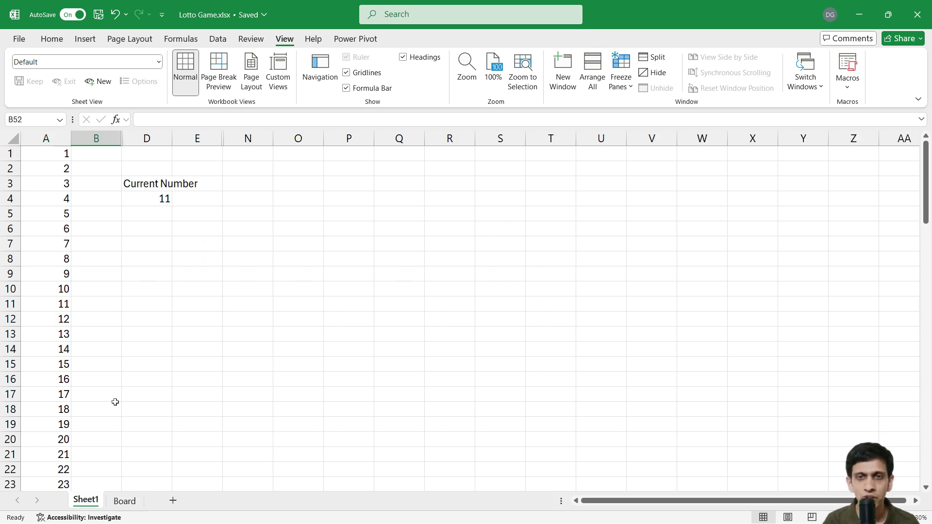
# Recalculate the workbook repeatedly to draw another Current Number.
pyautogui.press('F9')
pyautogui.press('F9')
pyautogui.press('F9')
pyautogui.press('F9')
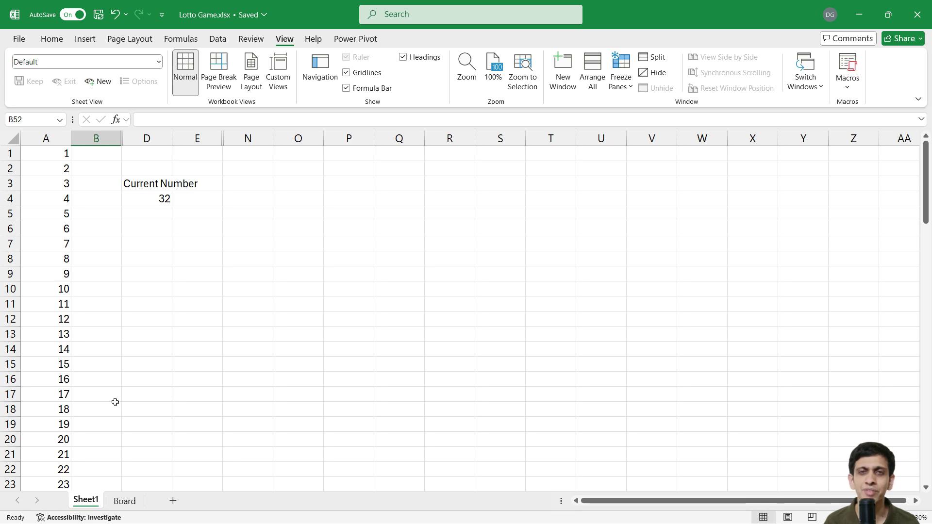
# Mark 32 as drawn with an X in B32 and check it on the Board sheet.
pyautogui.scroll(-1, 101, 272)
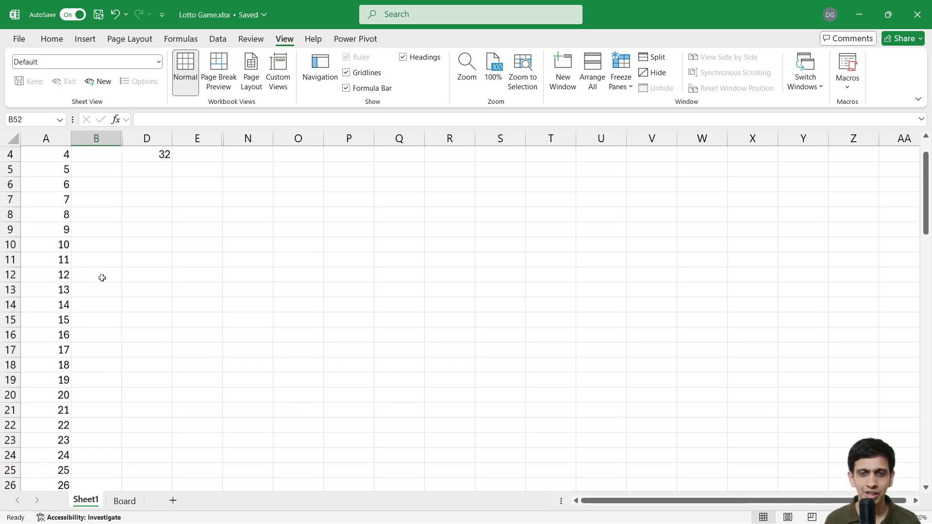
pyautogui.scroll(-4, 98, 325)
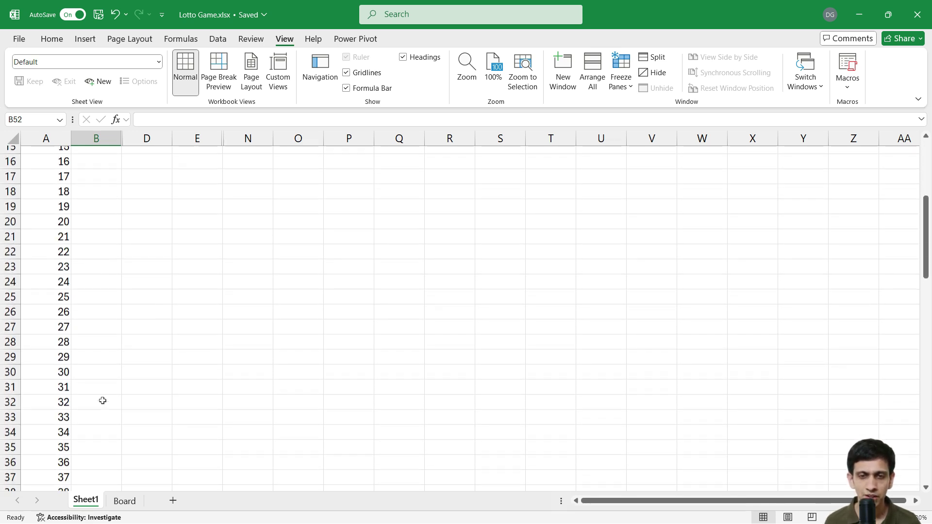
pyautogui.click(100, 401)
pyautogui.write('X')
pyautogui.press('Tab')
pyautogui.click(104, 383)
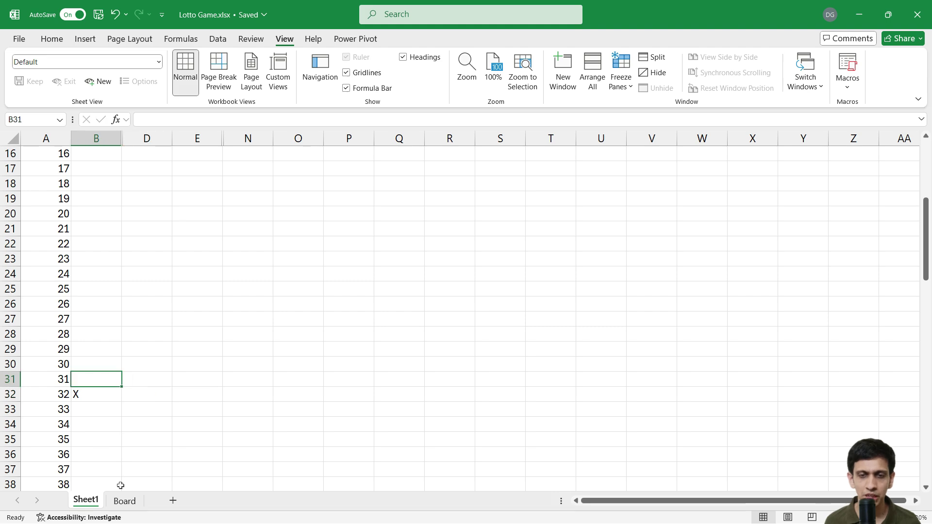
pyautogui.click(121, 500)
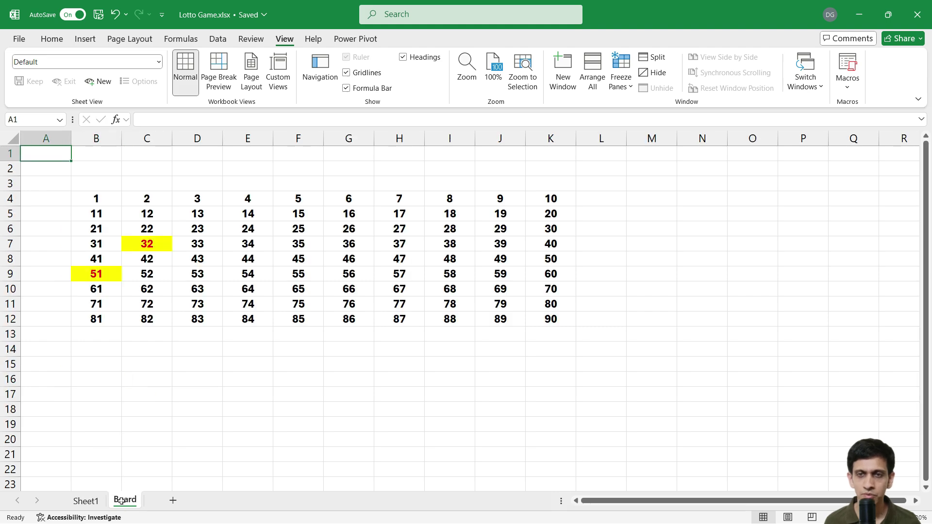
# Open a second window of the workbook and arrange all windows vertically.
pyautogui.click(89, 504)
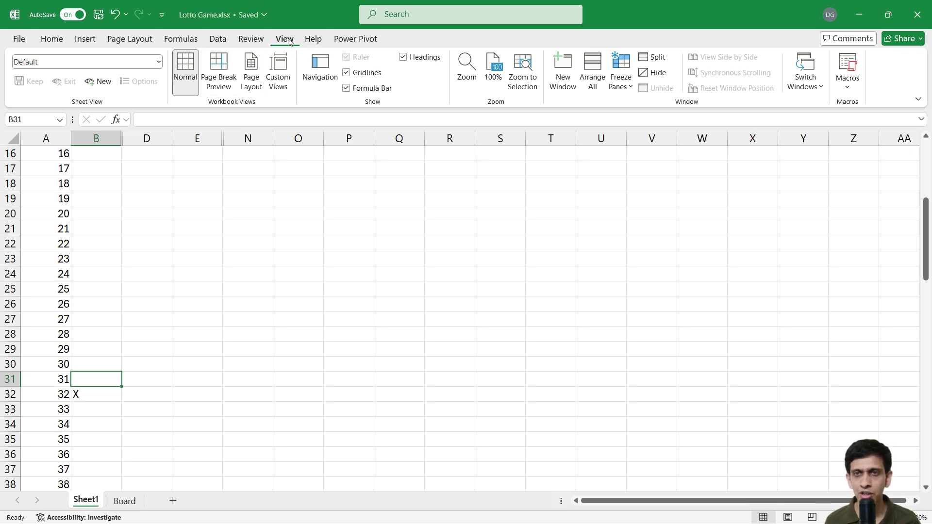
pyautogui.click(563, 72)
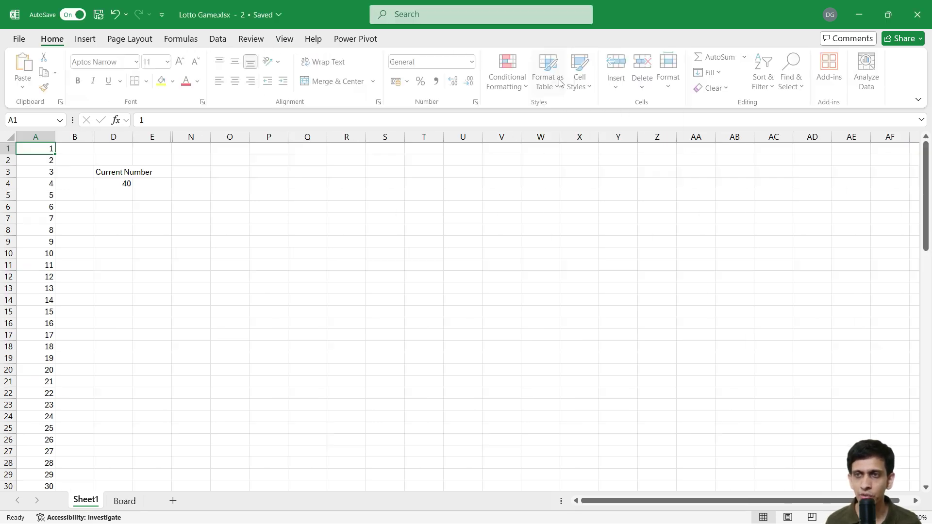
pyautogui.click(123, 502)
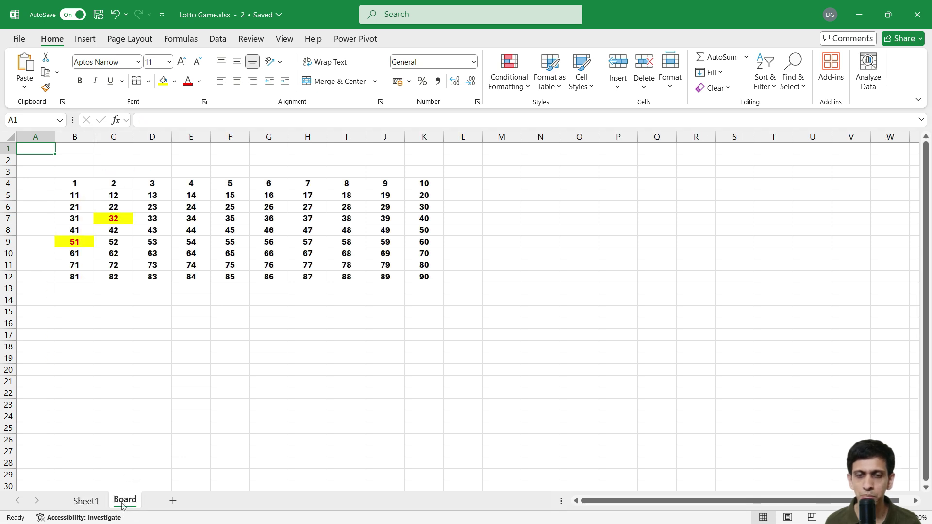
pyautogui.click(284, 39)
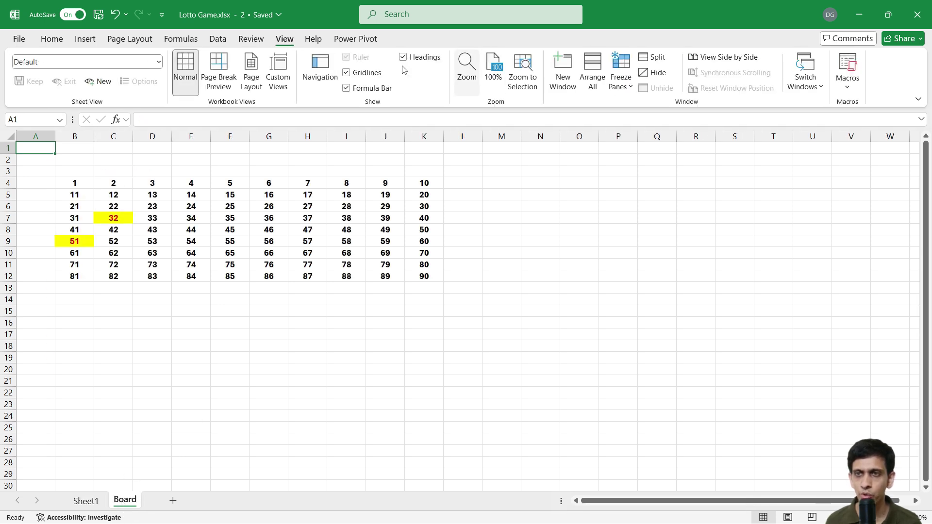
pyautogui.click(592, 82)
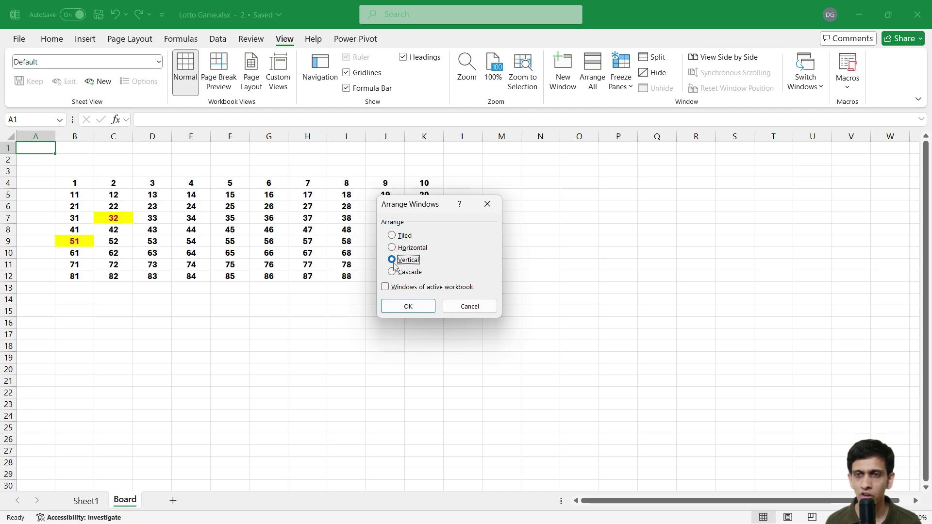
pyautogui.click(409, 307)
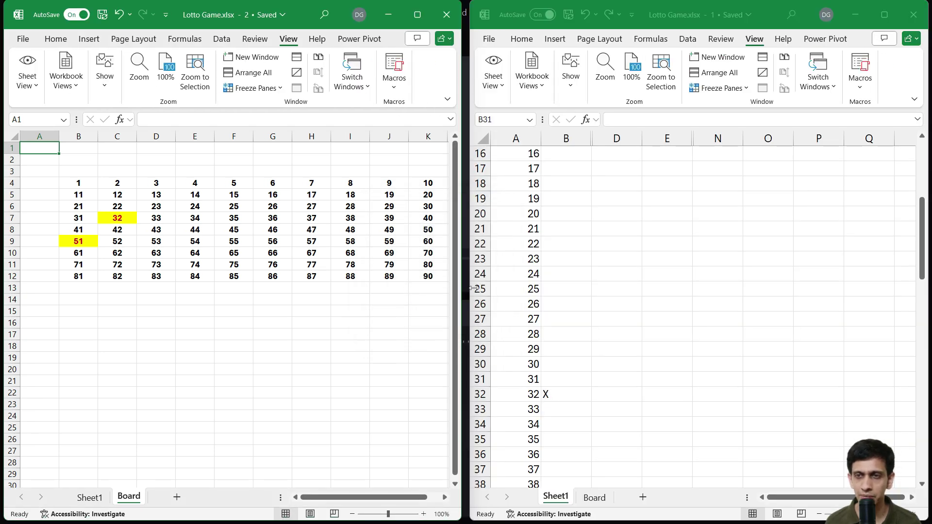
# Show Sheet1 in one window and Board in the other, narrowing the Sheet1 window and widening the Board window to fit the whole number grid.
pyautogui.click(89, 498)
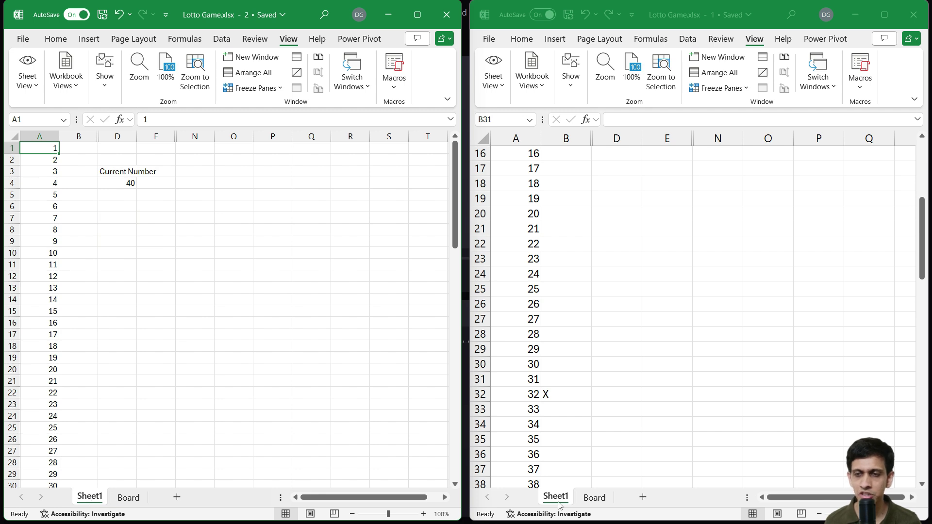
pyautogui.click(595, 501)
pyautogui.click(595, 498)
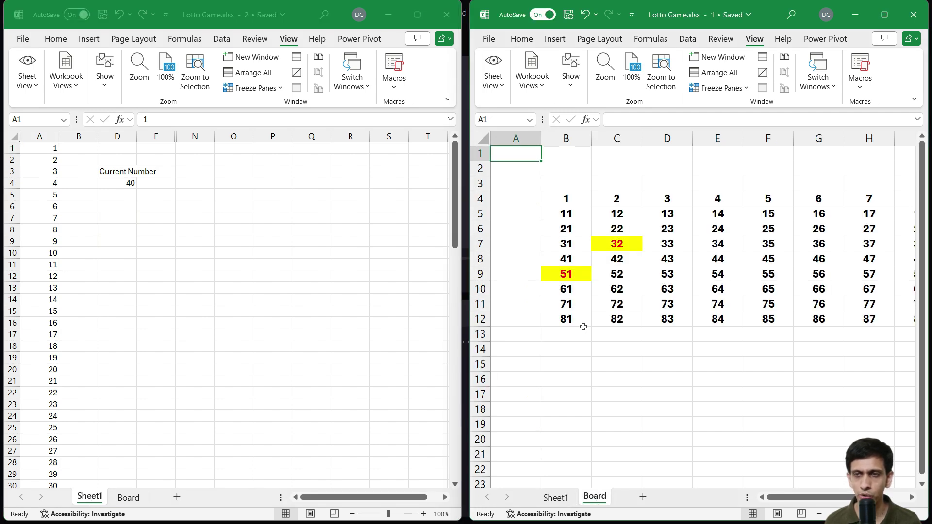
pyautogui.moveTo(469, 325); pyautogui.dragTo(341, 325)
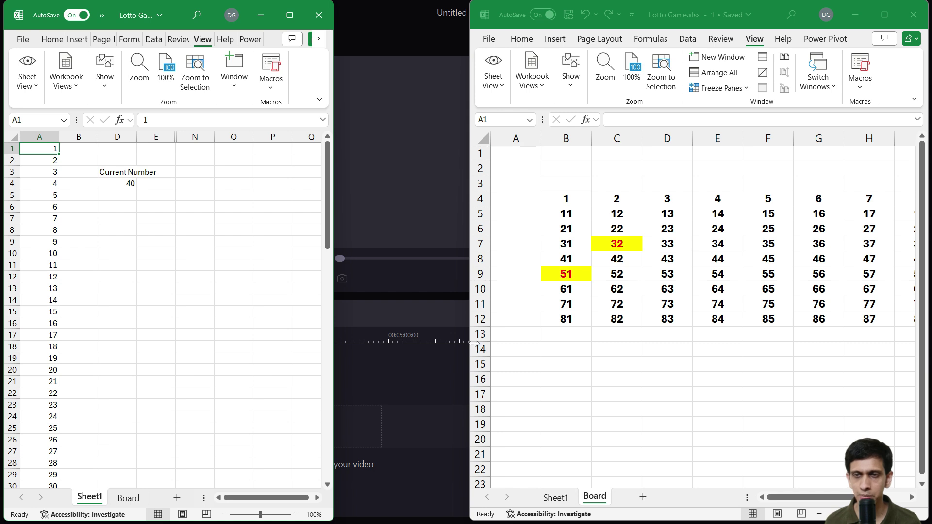
pyautogui.moveTo(475, 345); pyautogui.dragTo(334, 345)
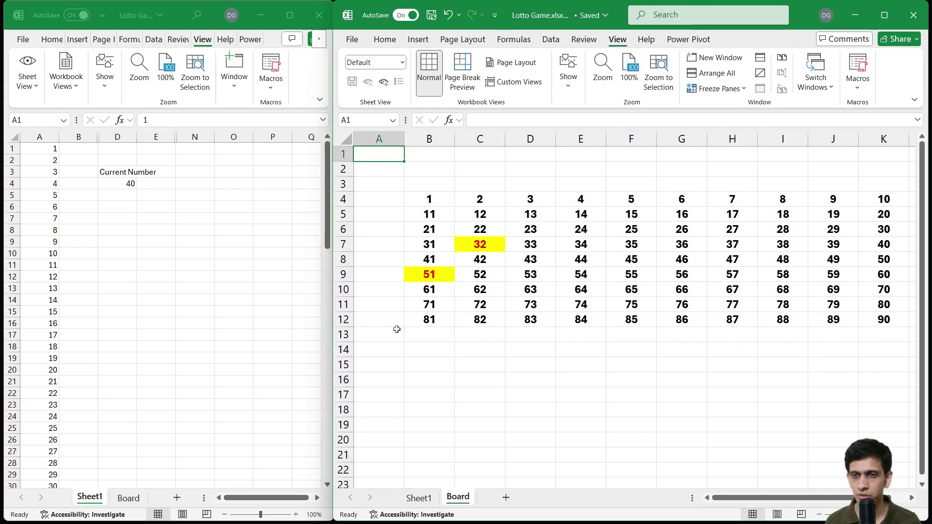
# Recalculate the Current Number in D4 several times from the Sheet1 window to draw again.
pyautogui.click(143, 264)
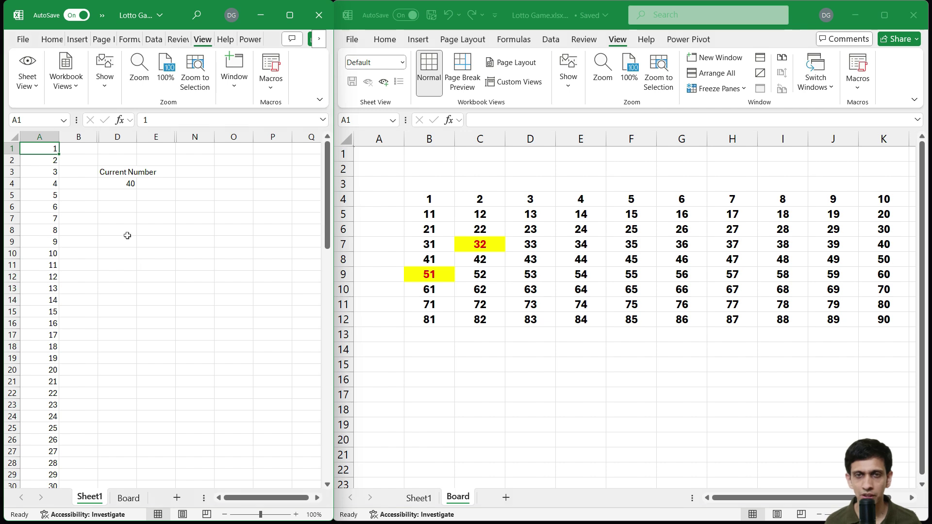
pyautogui.scroll(2, 128, 235)
pyautogui.click(160, 203)
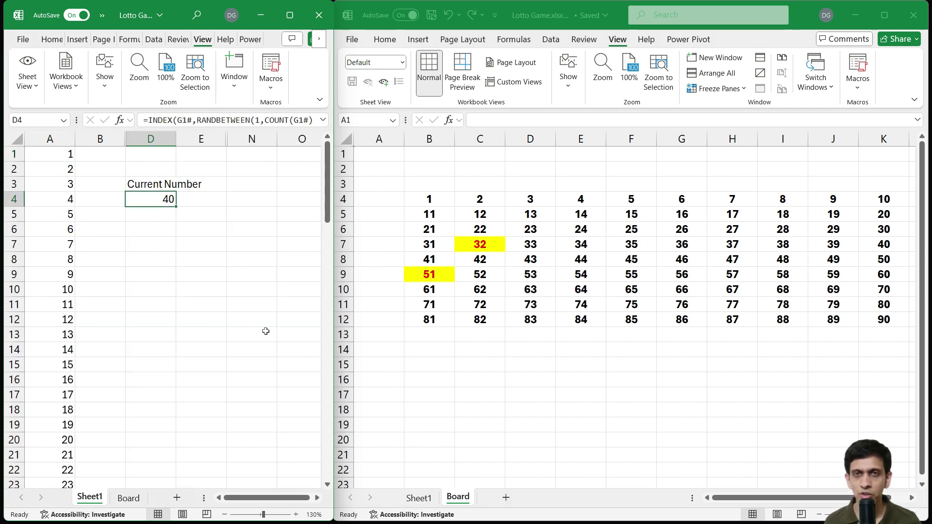
pyautogui.press('F9')
pyautogui.press('F9')
pyautogui.press('F9')
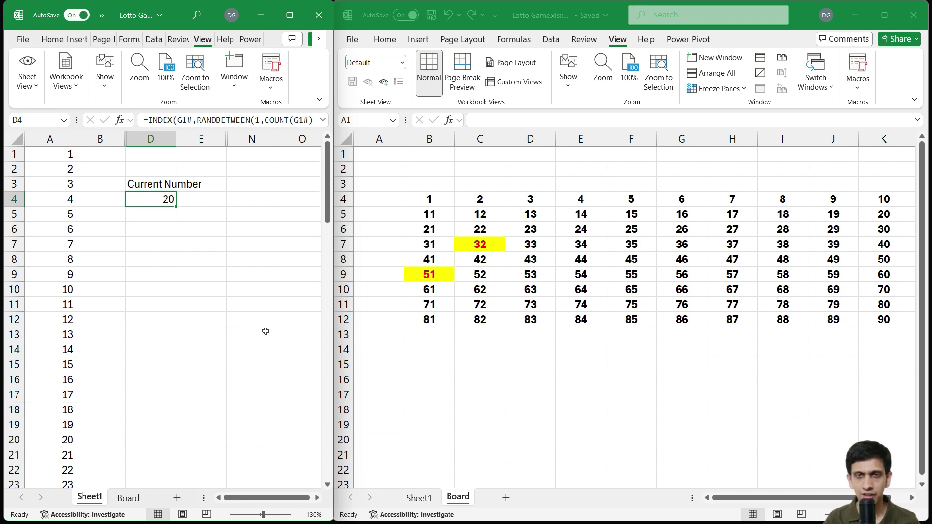
# Mark 87 as drawn with an X in B87 of Sheet1.
pyautogui.scroll(-20, 96, 350)
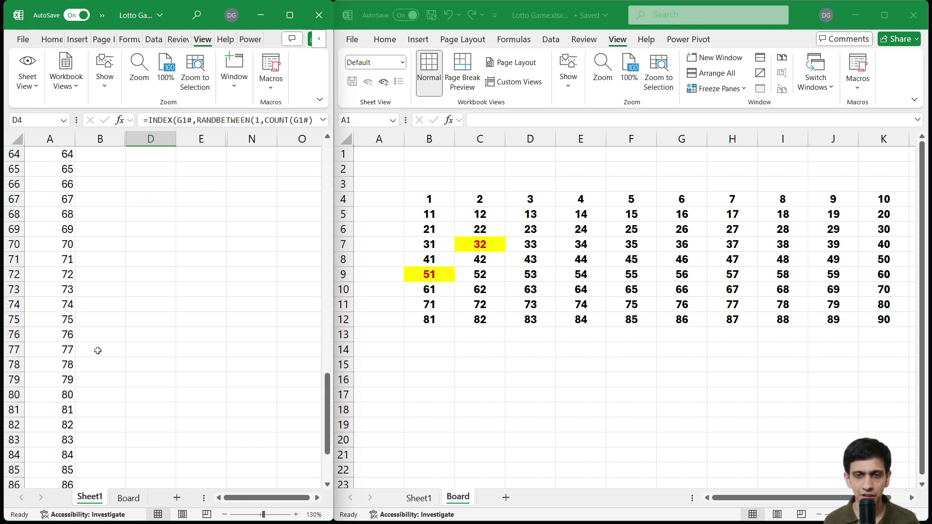
pyautogui.click(106, 231)
pyautogui.write('X')
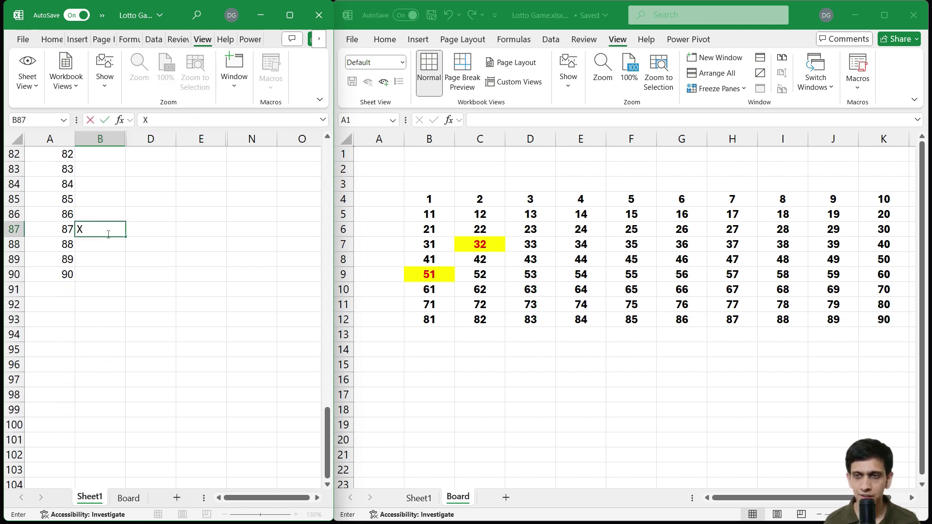
pyautogui.press('Return')
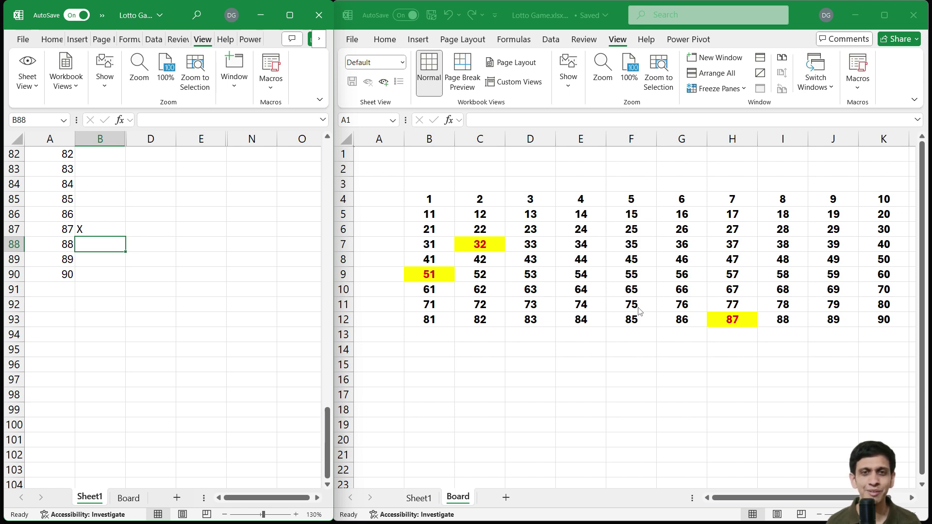
# Reset the game by clearing all X marks from column B of Sheet1.
pyautogui.scroll(16, 98, 223)
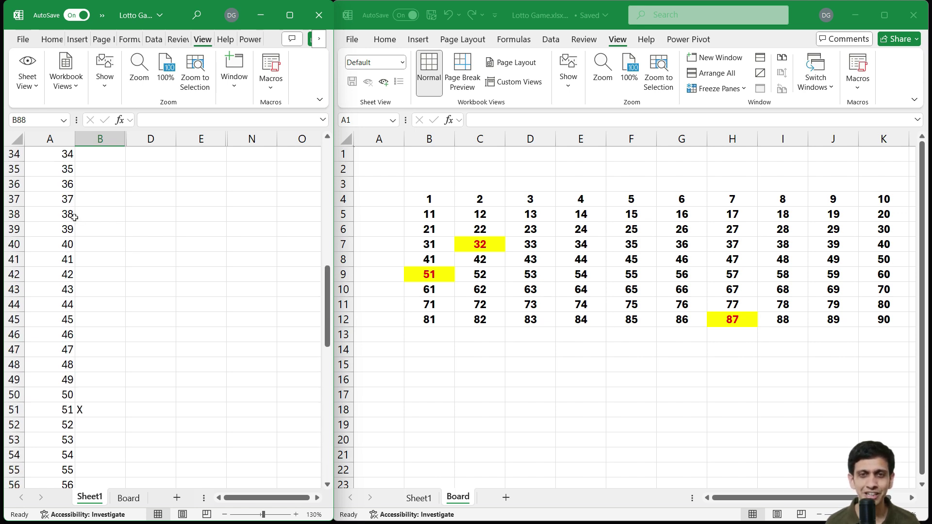
pyautogui.scroll(11, 74, 217)
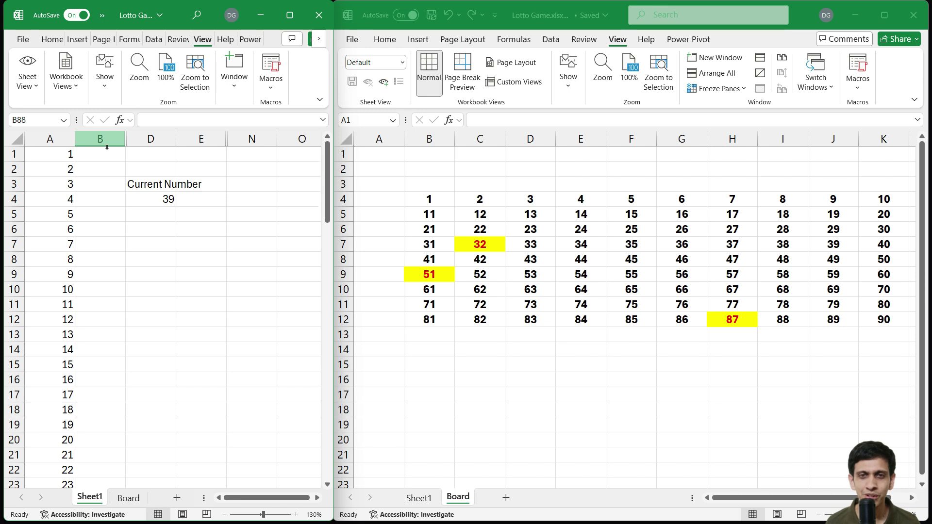
pyautogui.click(107, 146)
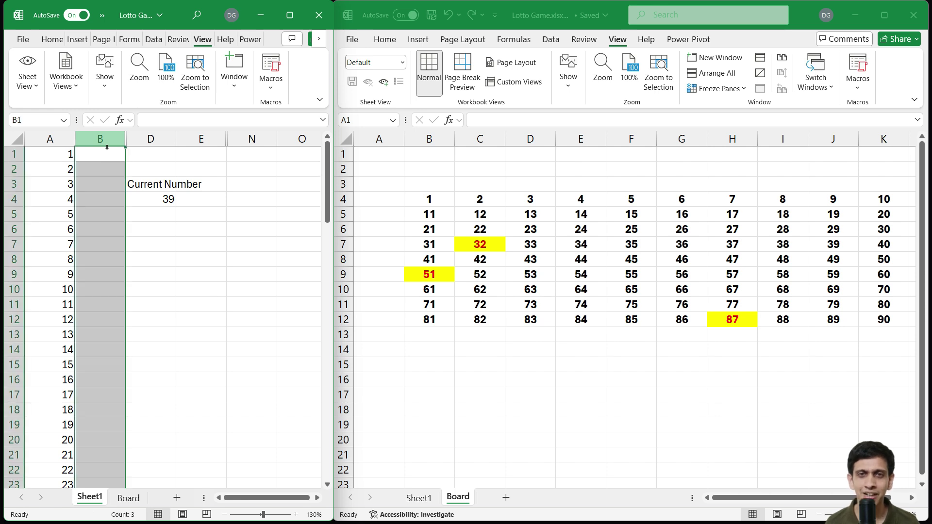
pyautogui.press('Delete')
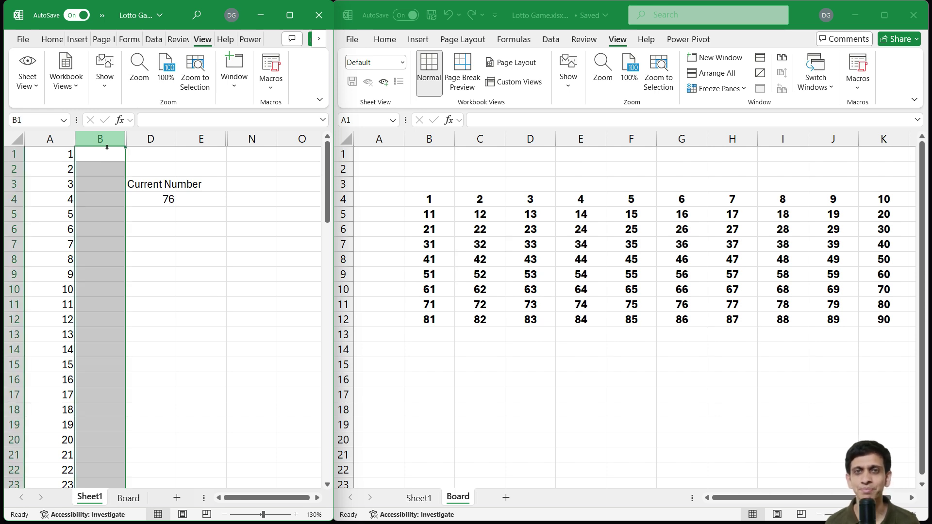
pyautogui.click(175, 235)
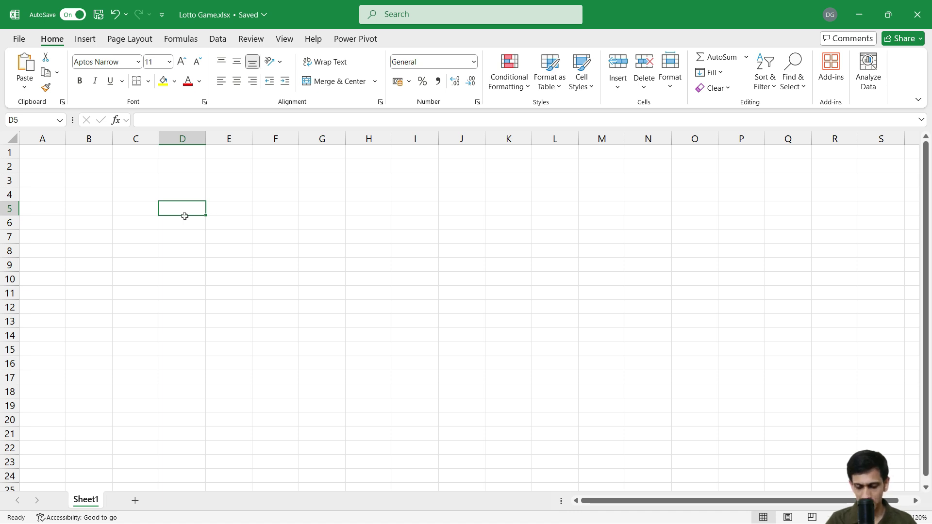
pyautogui.write('=randb')
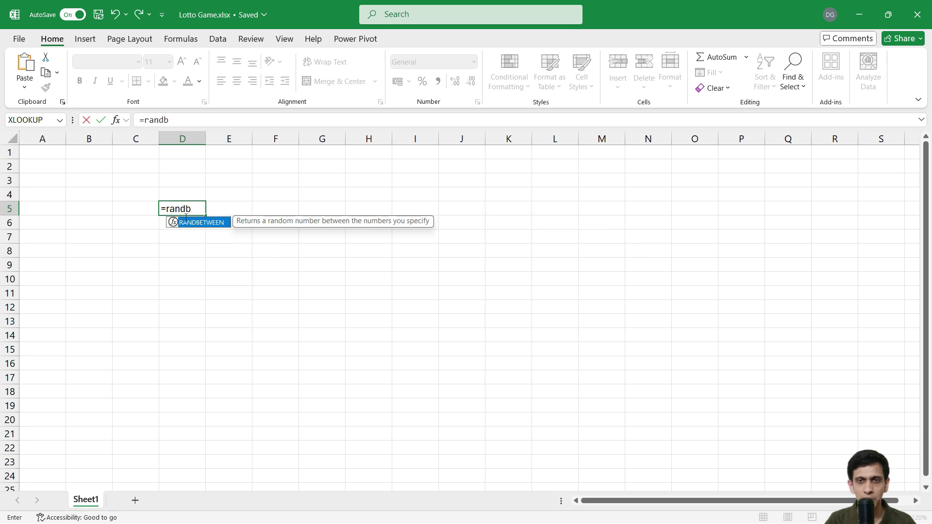
pyautogui.press('Escape')
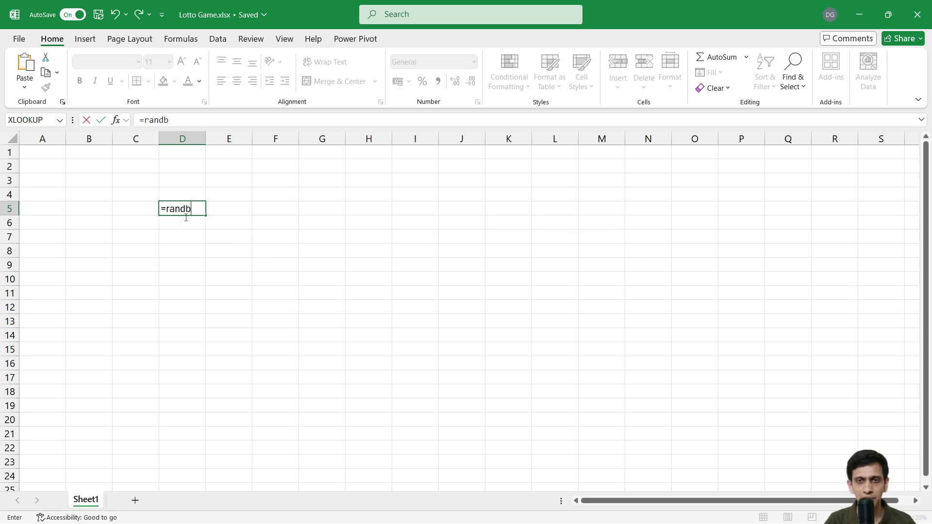
pyautogui.press('Tab')
# Enter =RANDBETWEEN(1,9) in cell D5 to draw a random number from 1 to 9.
pyautogui.click(184, 214)
pyautogui.write('=RAND')
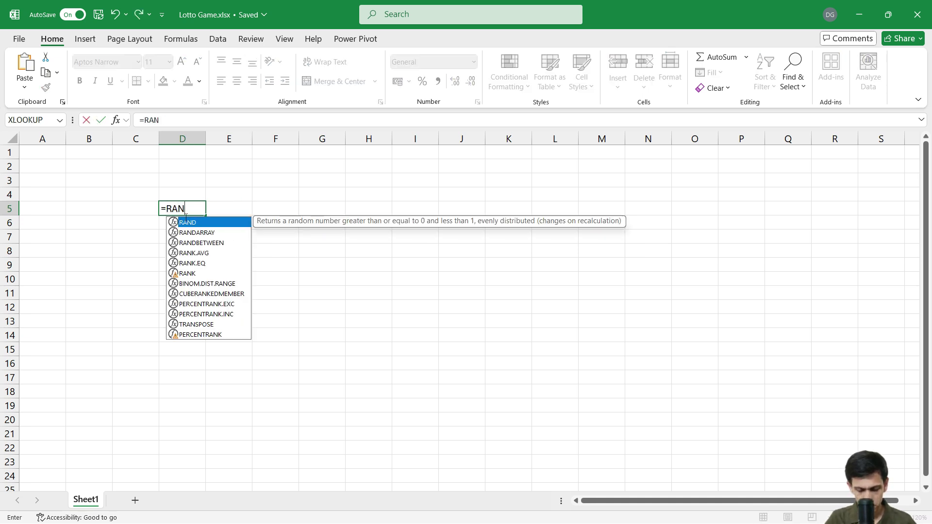
pyautogui.press('Down')
pyautogui.press('Down')
pyautogui.press('Tab')
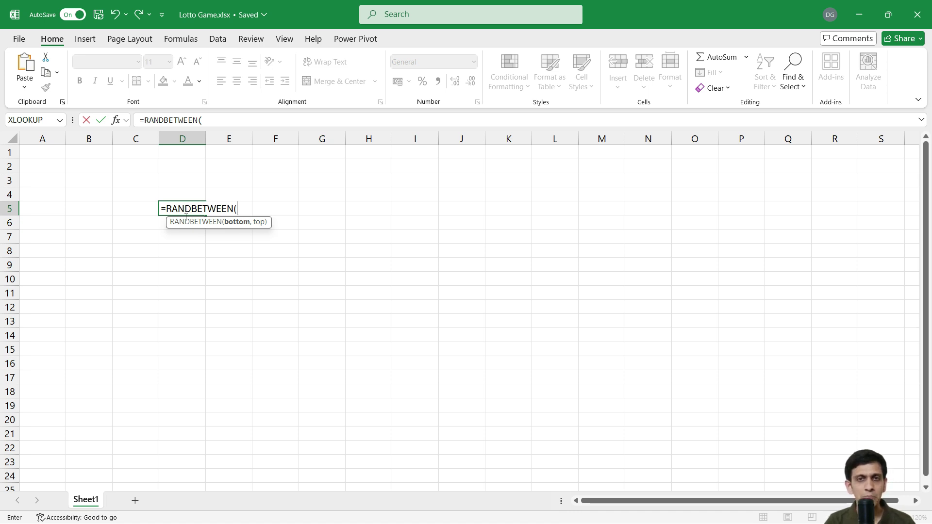
pyautogui.write('1,')
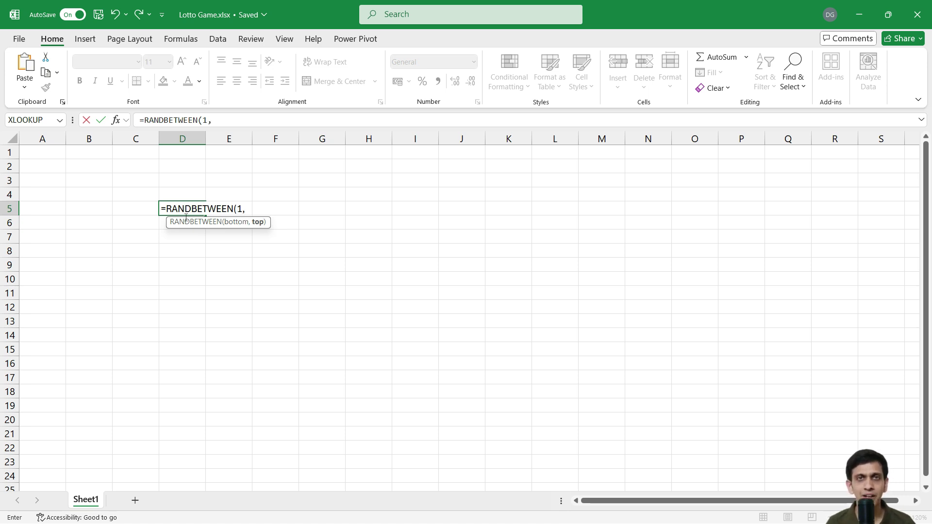
pyautogui.write('9)')
pyautogui.press('Return')
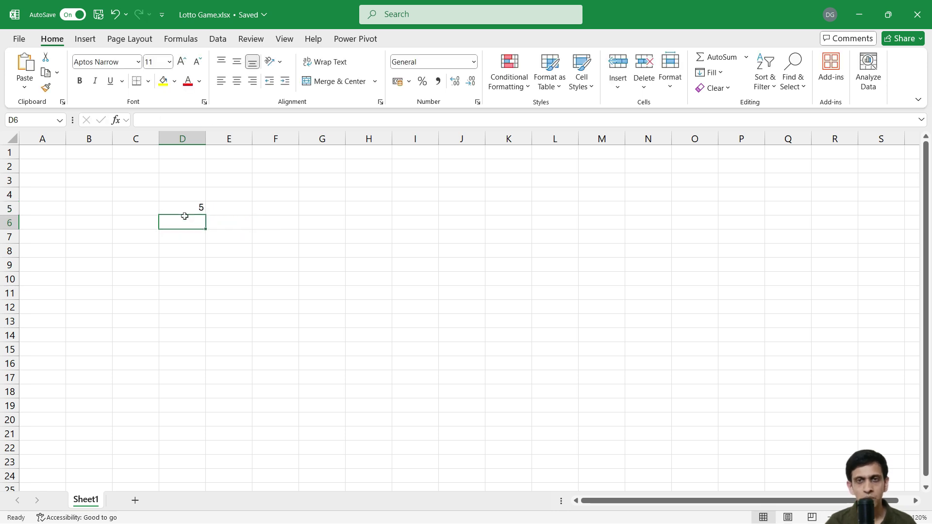
pyautogui.press('Up')
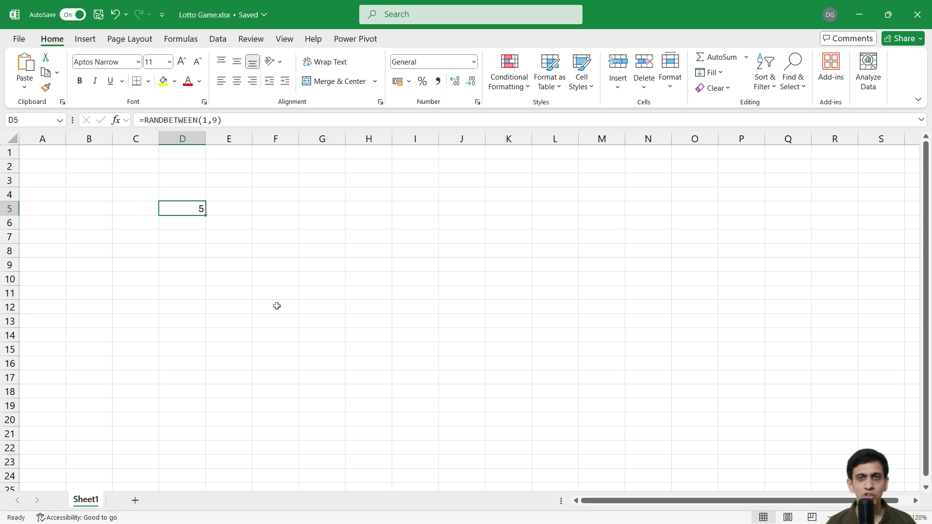
# Trigger a new draw in D5 by opening the empty cell F6 for editing and committing it without content.
pyautogui.press('Down')
pyautogui.press('Right')
pyautogui.press('Right')
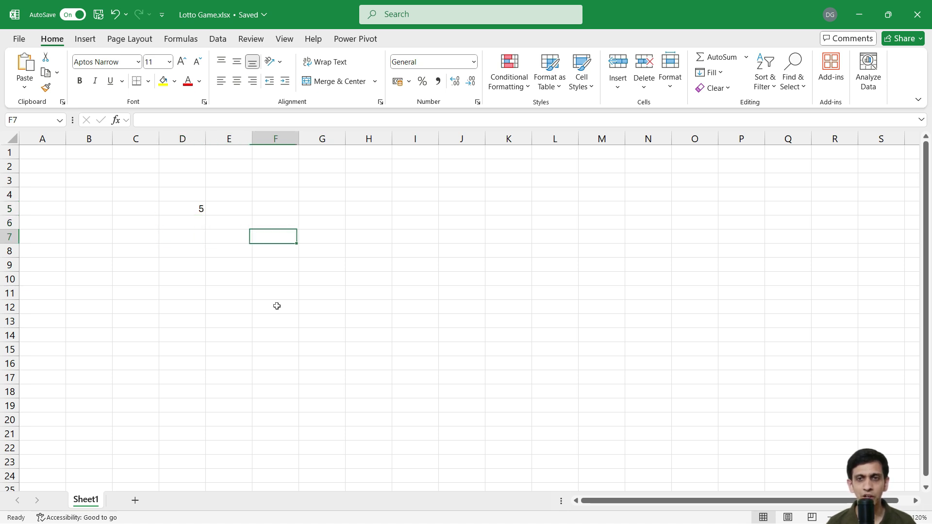
pyautogui.press('F2')
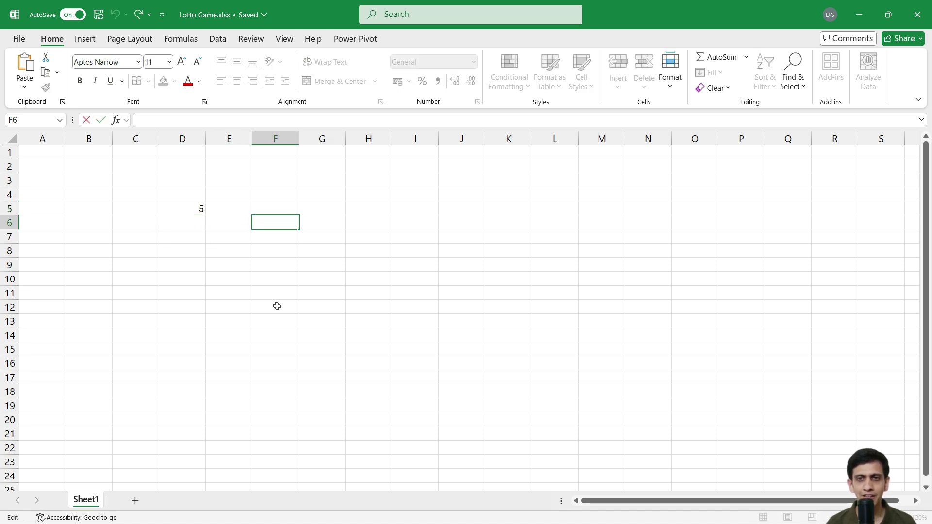
pyautogui.press('Return')
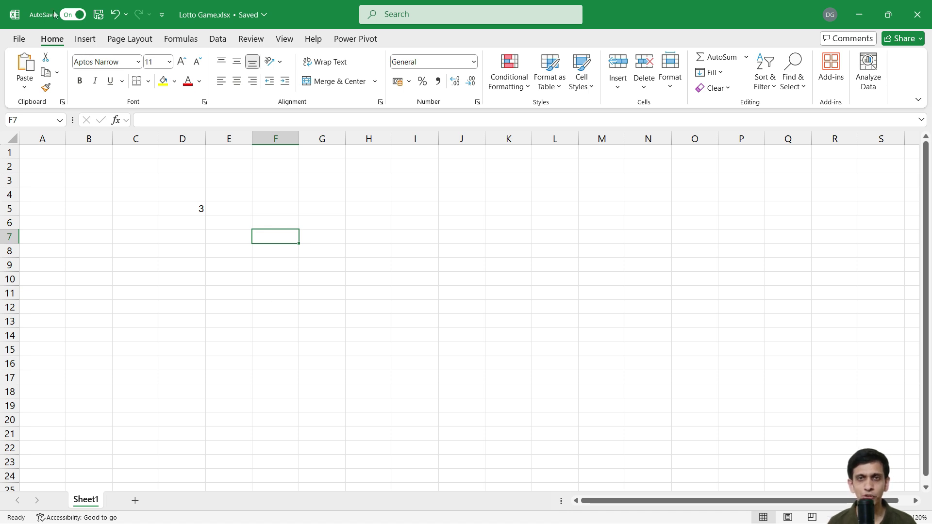
# Recalculate the workbook repeatedly with Calculate Now to generate new random numbers in D5.
pyautogui.click(181, 38)
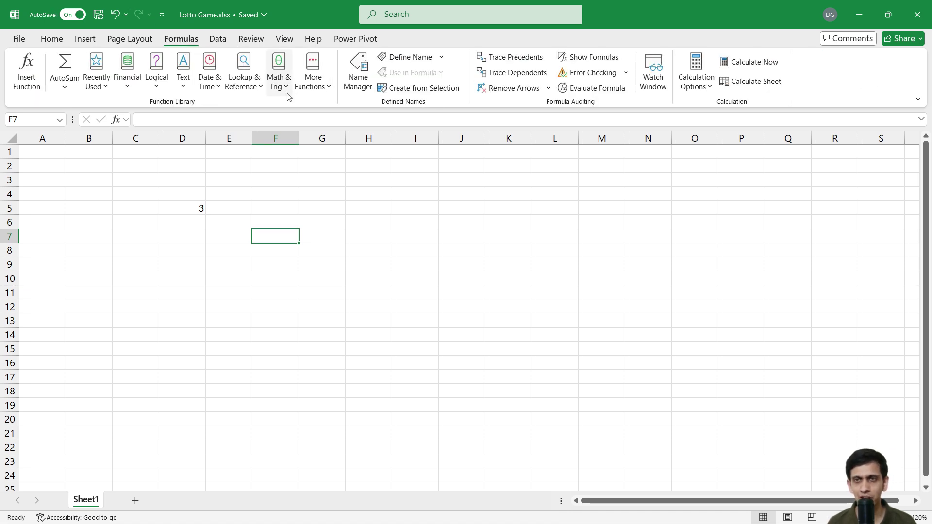
pyautogui.click(753, 63)
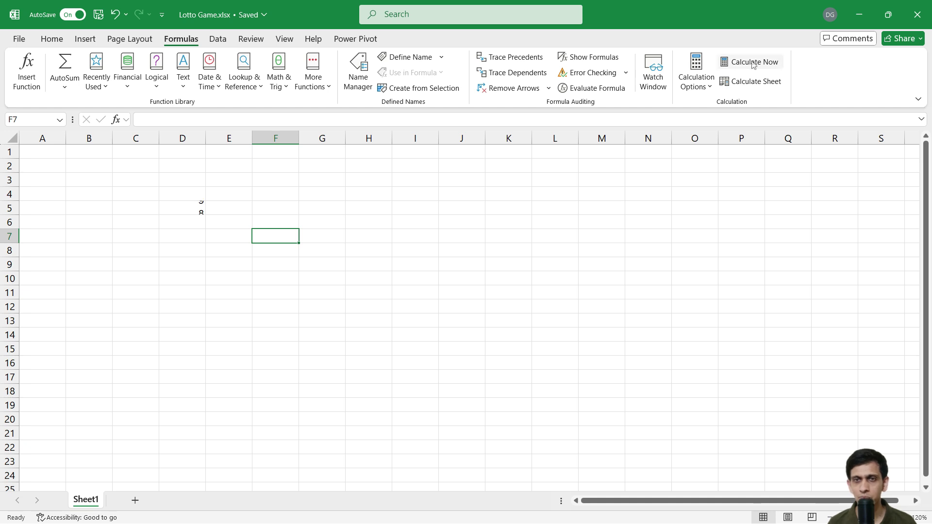
pyautogui.click(753, 62)
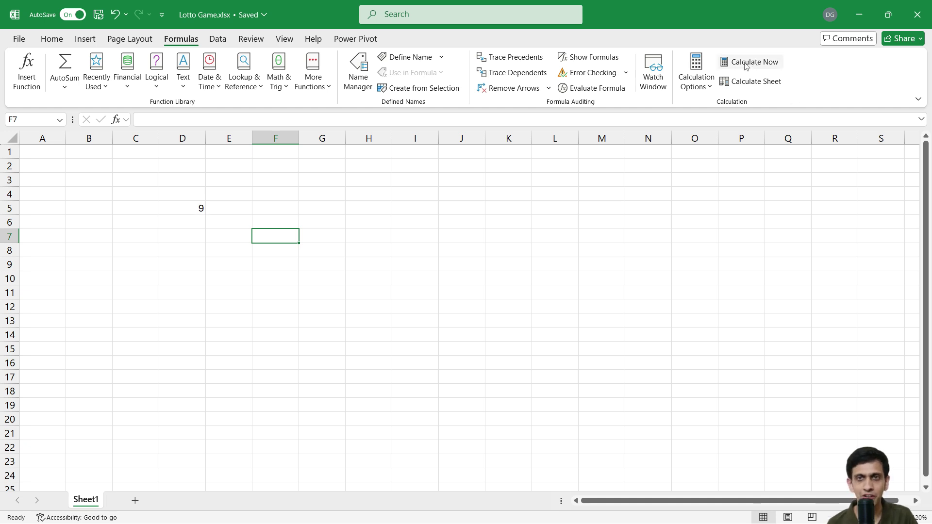
pyautogui.click(753, 63)
pyautogui.press('F9')
pyautogui.press('F9')
pyautogui.press('F9')
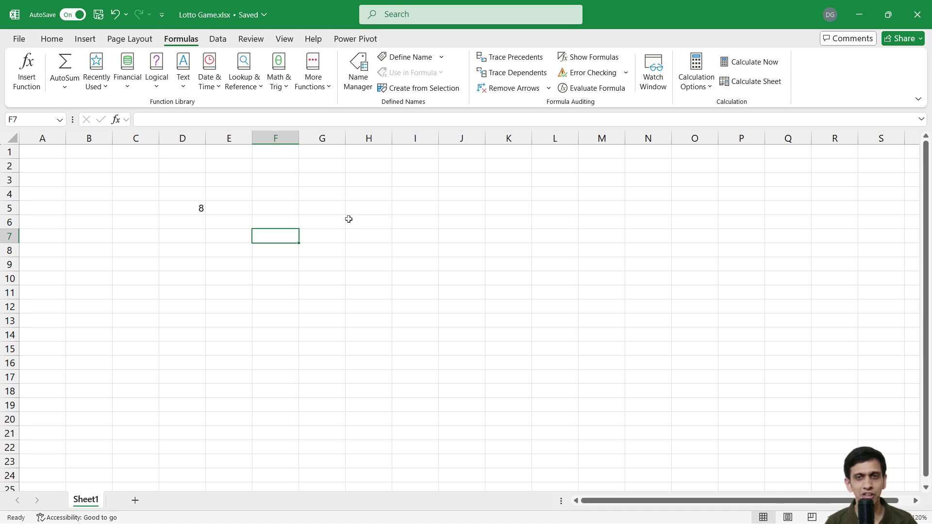
pyautogui.press('Left')
pyautogui.press('Left')
pyautogui.press('Left')
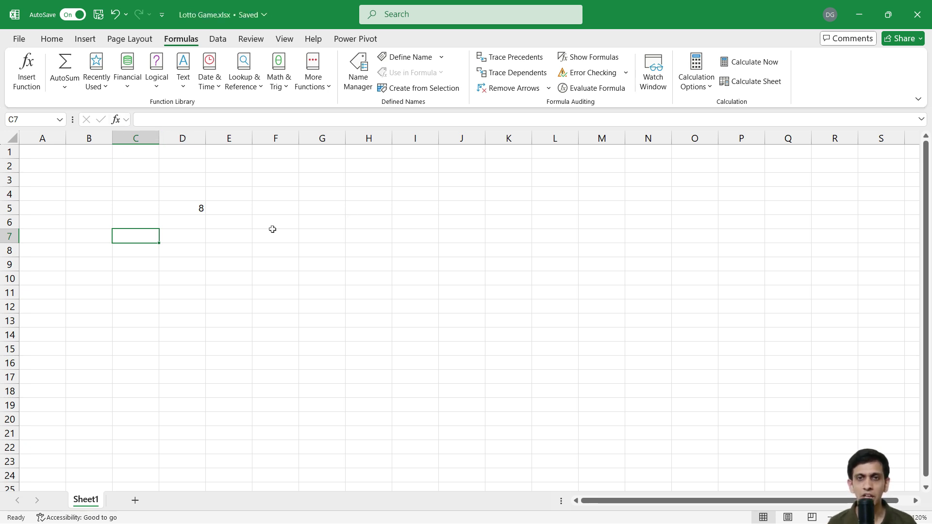
pyautogui.click(192, 210)
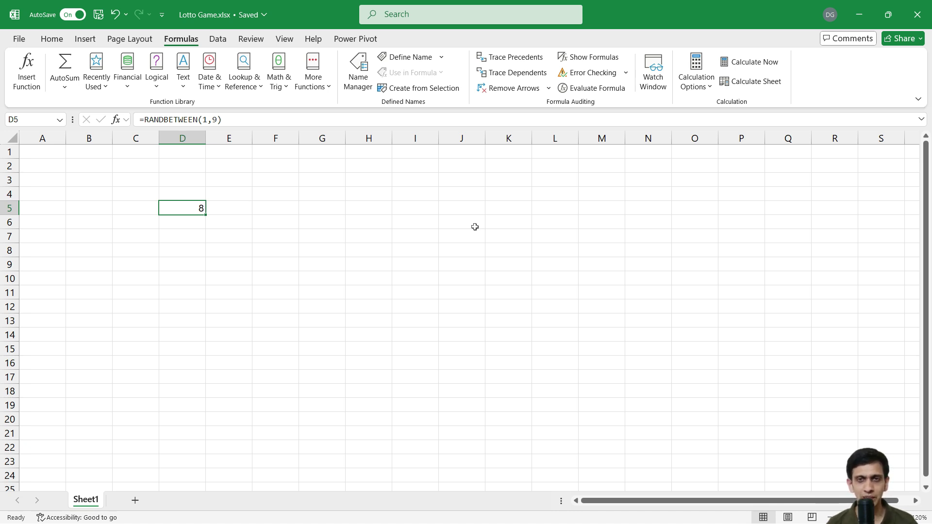
pyautogui.press('Down')
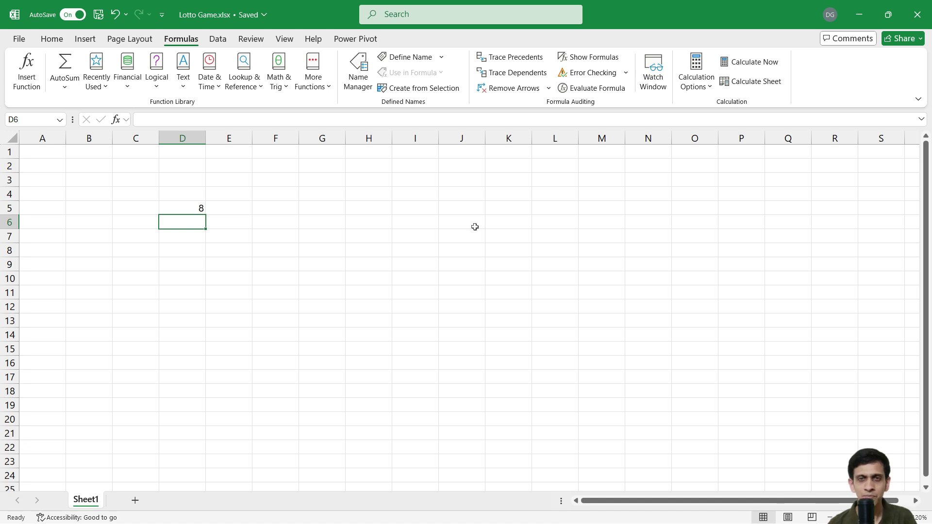
# Start the number list in column A with 1 in A1 and 2 in A2.
pyautogui.press('Up')
pyautogui.press('Left')
pyautogui.press('Left')
pyautogui.press('Up')
pyautogui.press('Left')
pyautogui.press('Up')
pyautogui.press('Up')
pyautogui.press('Down')
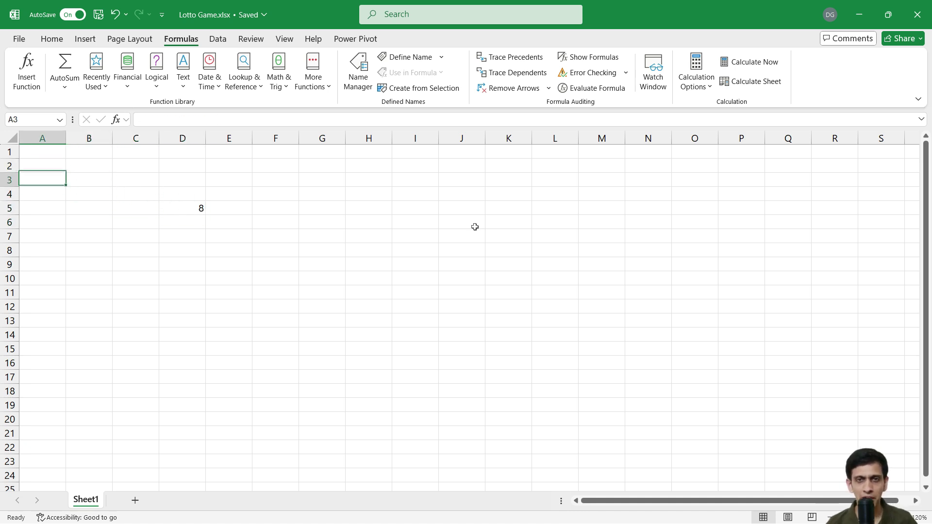
pyautogui.press('Up')
pyautogui.press('Up')
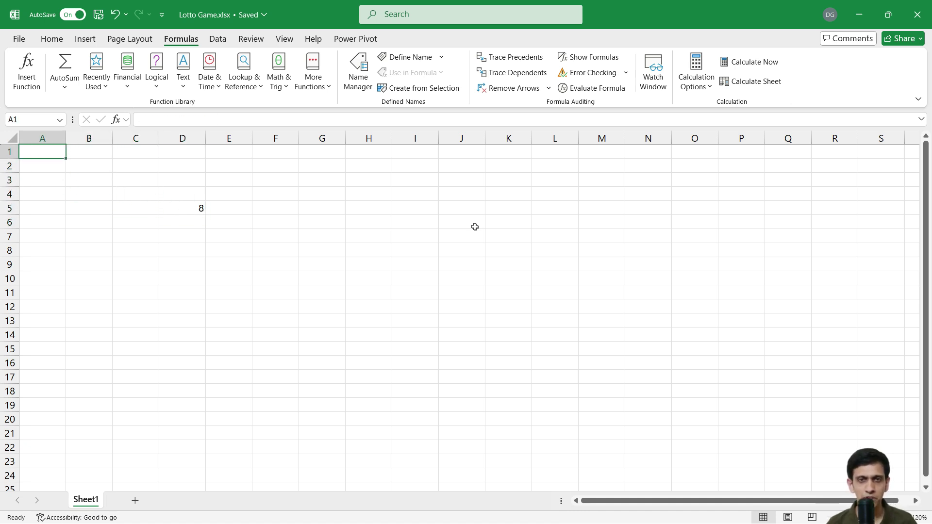
pyautogui.write('1')
pyautogui.press('Return')
pyautogui.write('2')
pyautogui.press('Return')
# Extend the series from A1:A2 down to A9 so the list covers the numbers 1 to 9.
pyautogui.press('Right')
pyautogui.press('Right')
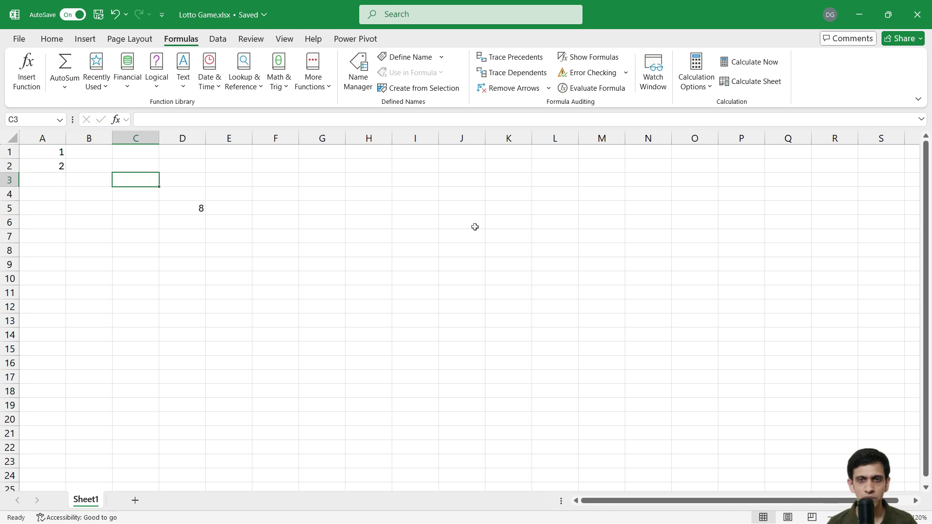
pyautogui.press('Down')
pyautogui.press('Left')
pyautogui.press('Left')
pyautogui.press('Up')
pyautogui.press('Up')
pyautogui.press('Up')
pyautogui.hotkey('shift', 'Down')
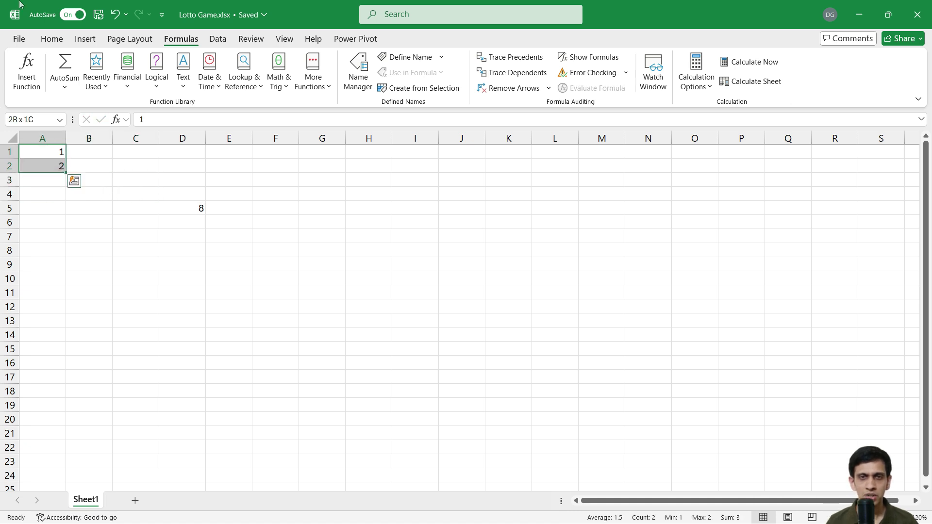
pyautogui.moveTo(68, 175); pyautogui.dragTo(68, 264)
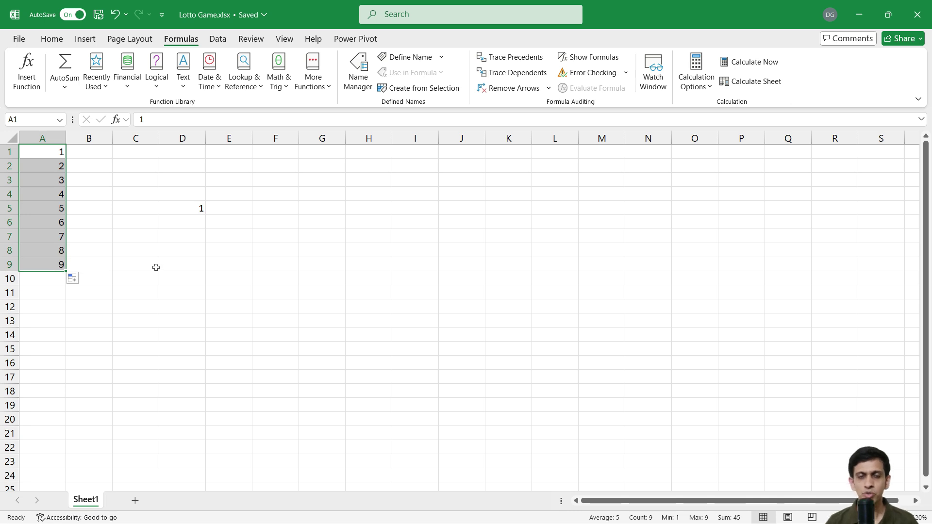
# Draw a new random number in D5 by recalculating the workbook once.
pyautogui.press('Right')
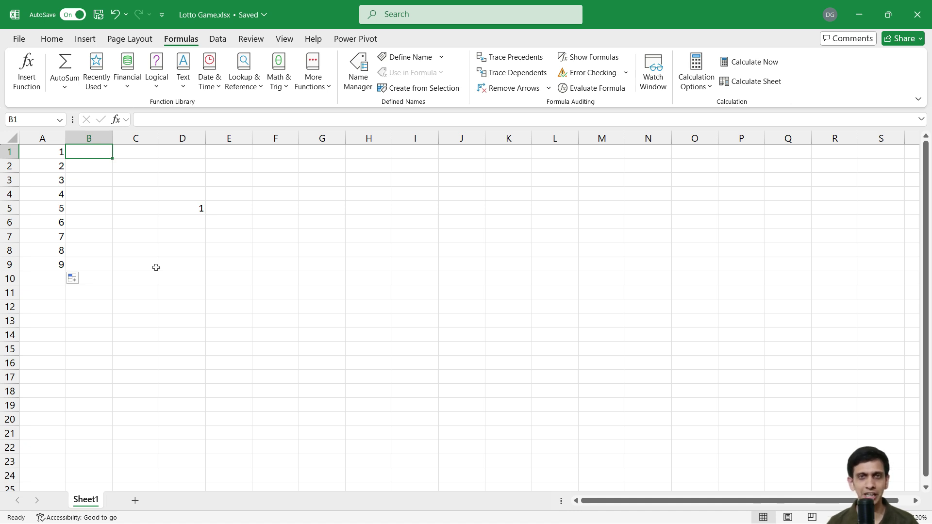
pyautogui.press('Down')
pyautogui.press('Down')
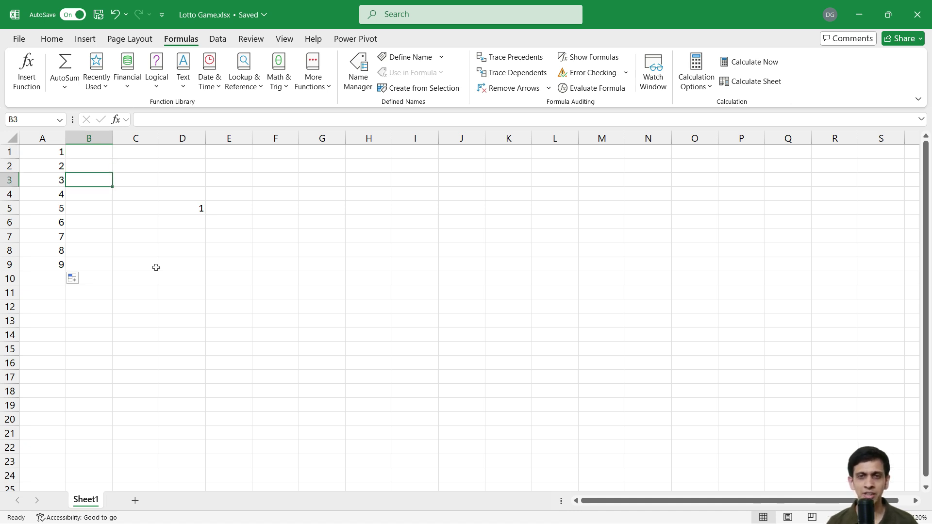
pyautogui.press('Down')
pyautogui.press('Right')
pyautogui.press('Right')
pyautogui.press('Down')
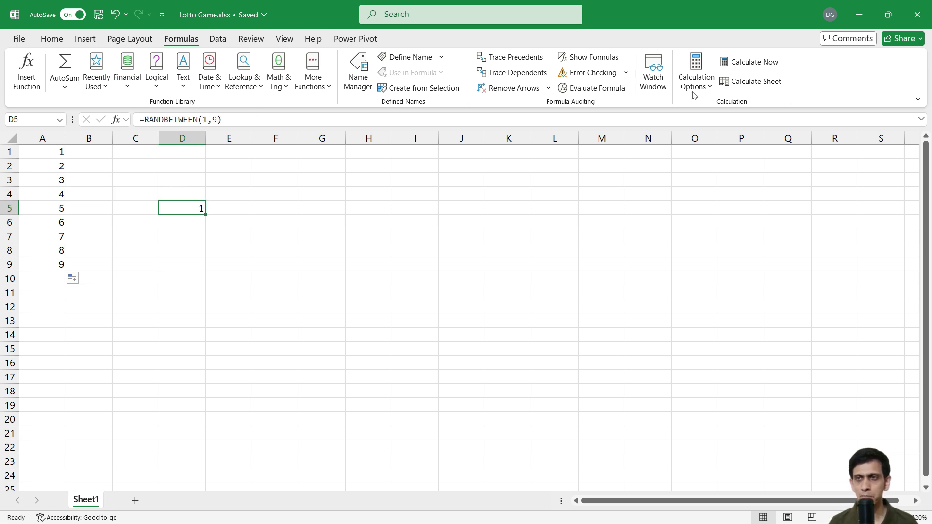
pyautogui.click(755, 63)
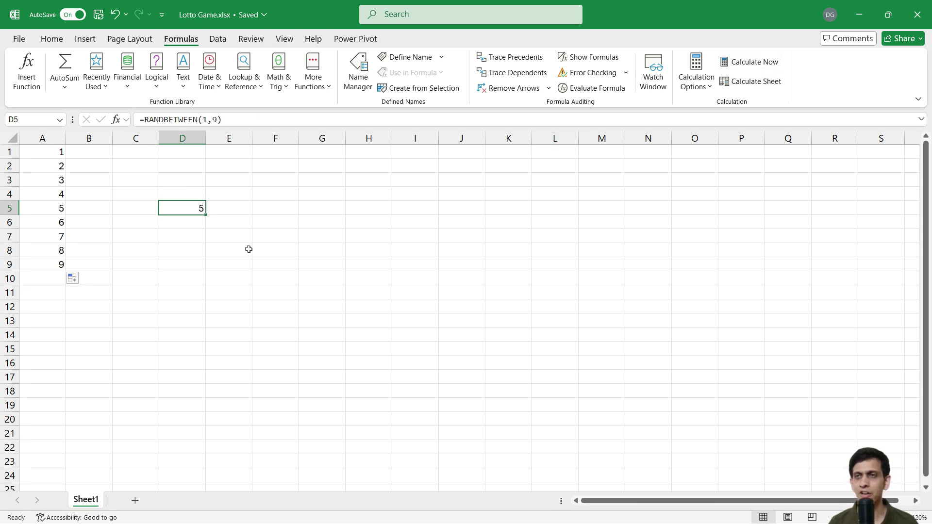
# Mark the number 5 as drawn with an X in B5.
pyautogui.click(88, 213)
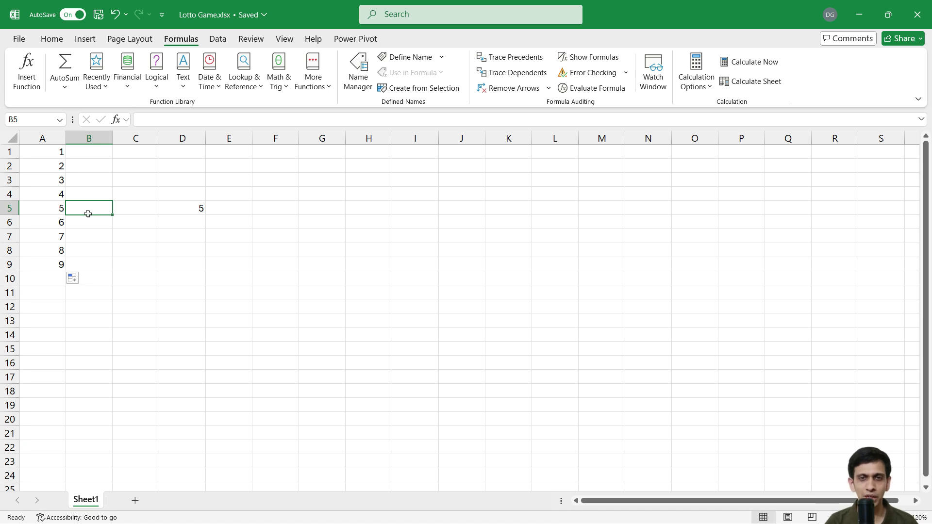
pyautogui.write('X')
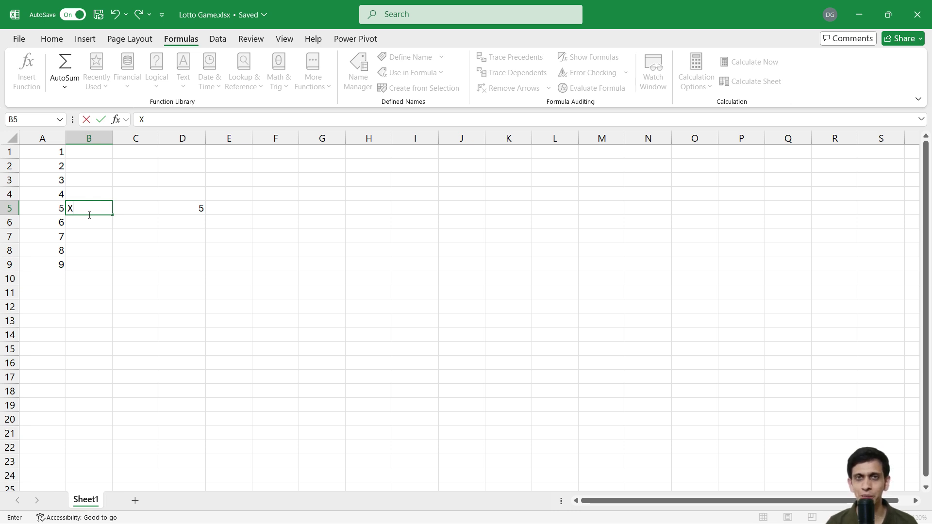
pyautogui.press('Return')
# Select the random number cell D5 and recalculate several more times to see whether a marked number repeats.
pyautogui.press('Up')
pyautogui.press('Right')
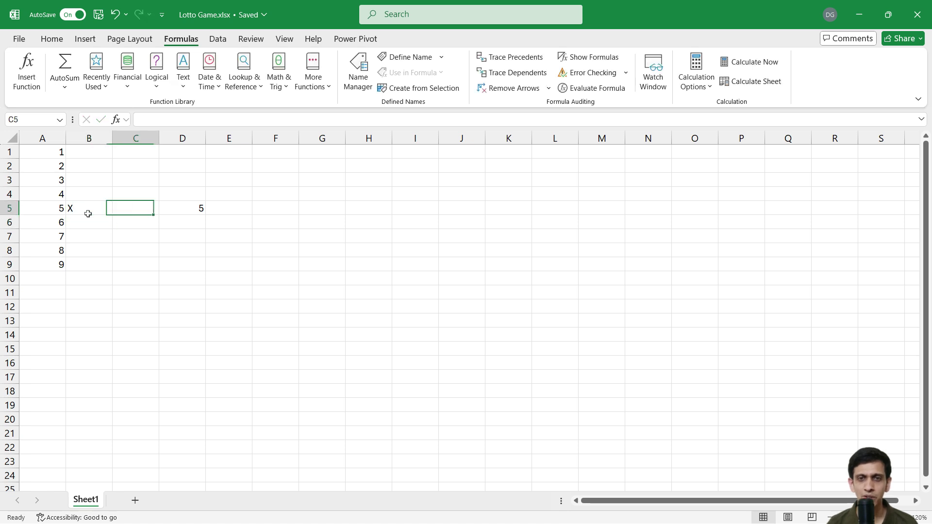
pyautogui.press('Right')
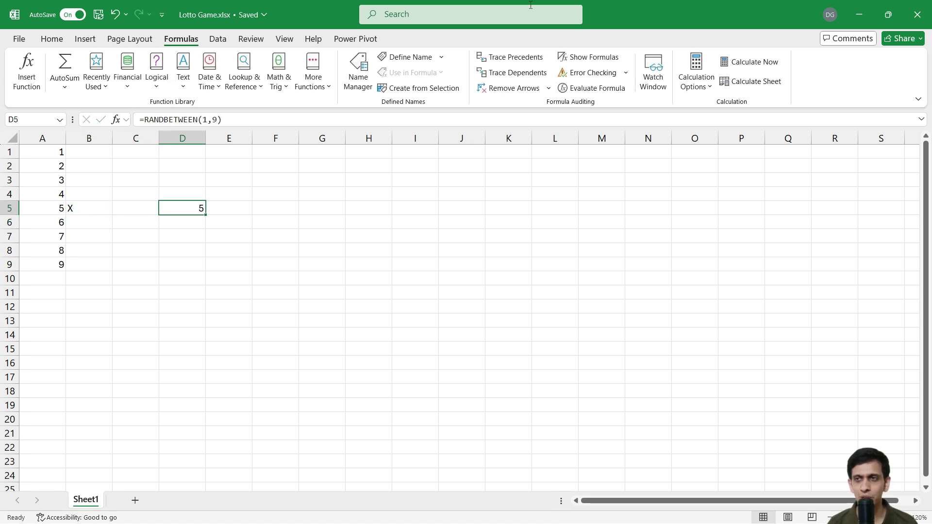
pyautogui.click(748, 63)
pyautogui.click(747, 65)
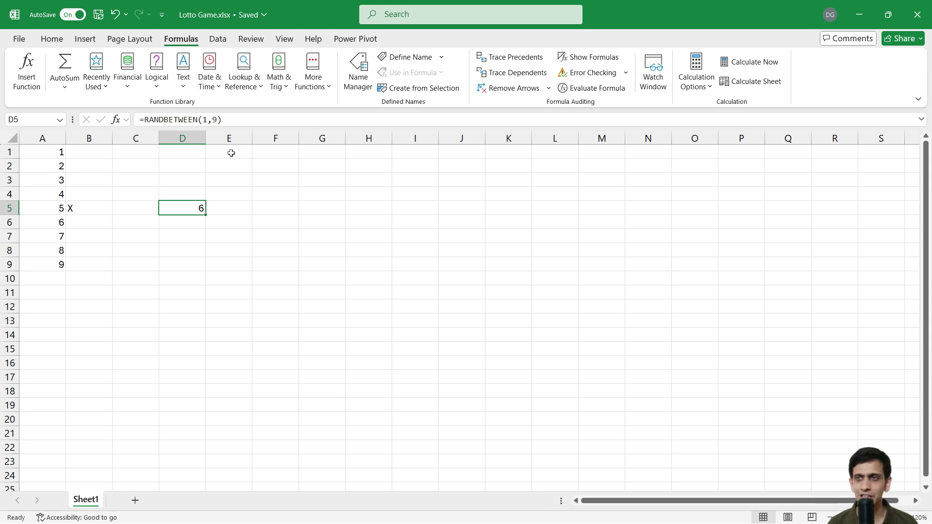
pyautogui.click(752, 64)
pyautogui.click(754, 66)
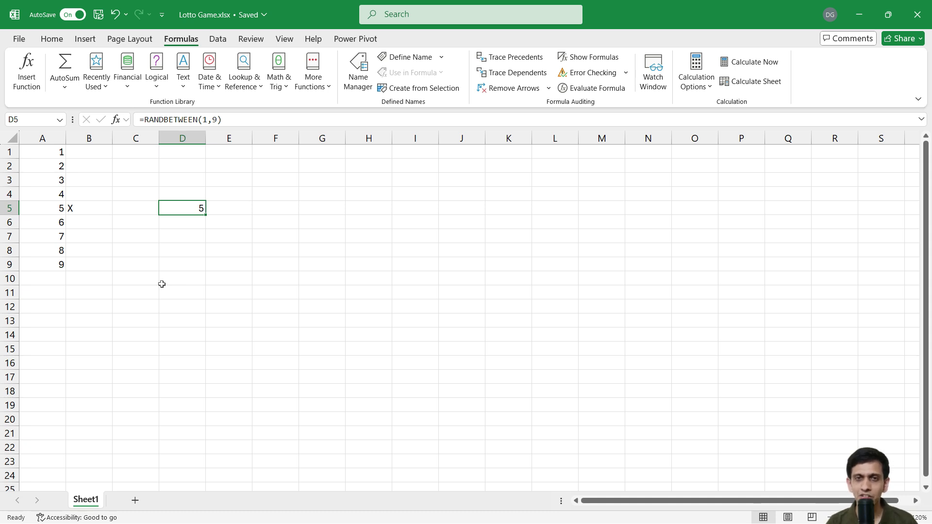
pyautogui.press('Up')
pyautogui.press('Up')
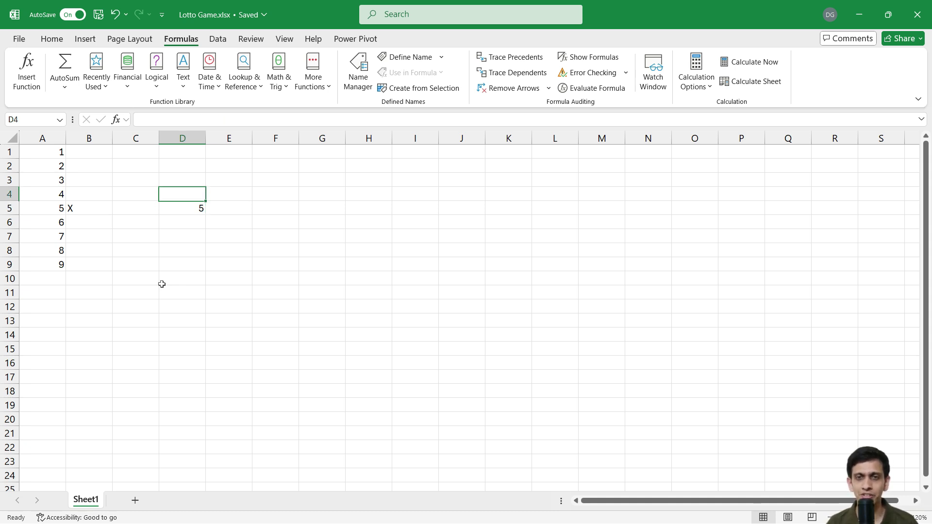
pyautogui.press('Left')
pyautogui.press('Down')
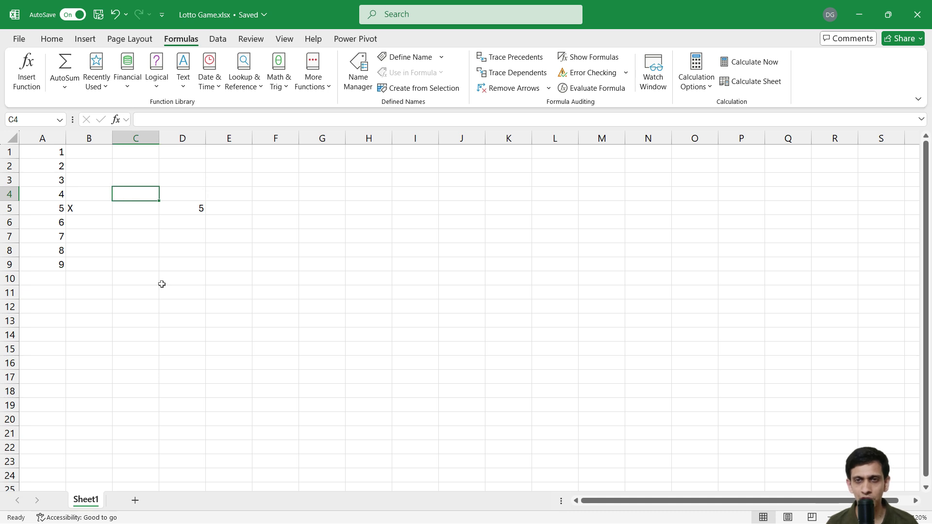
pyautogui.press('Right')
pyautogui.press('Right')
pyautogui.press('Right')
pyautogui.press('Right')
pyautogui.press('Left')
pyautogui.press('Up')
pyautogui.press('Up')
pyautogui.press('Right')
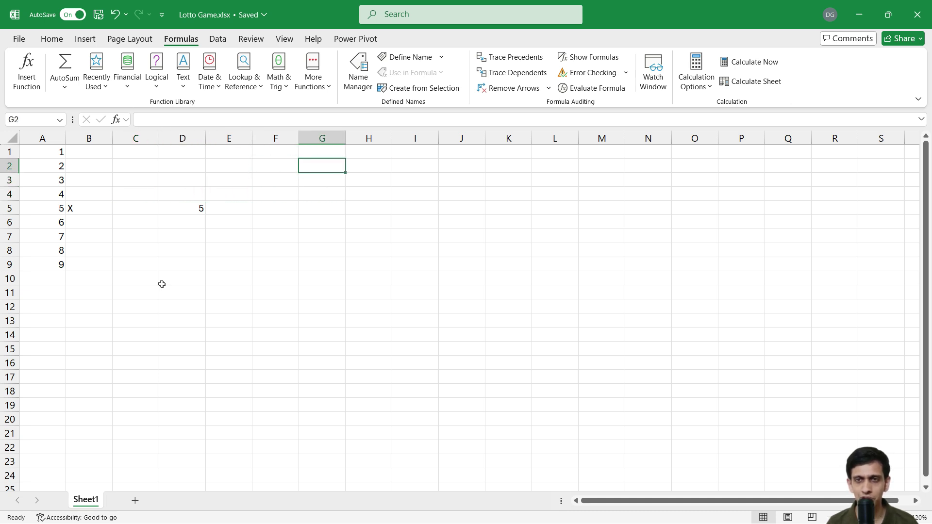
# Enter =FILTER(A1:A9,B1:B9<>"X") in G1 to list the numbers that are not marked as drawn.
pyautogui.press('Up')
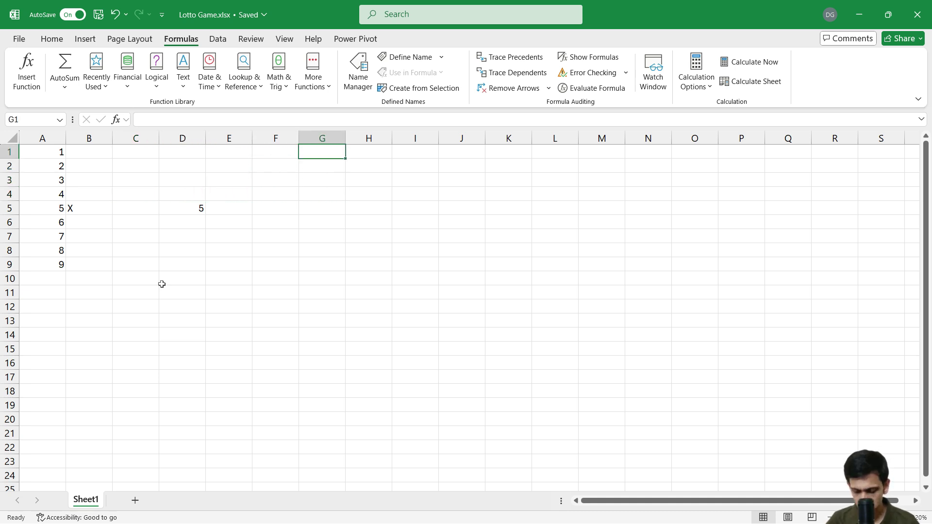
pyautogui.write('=FI')
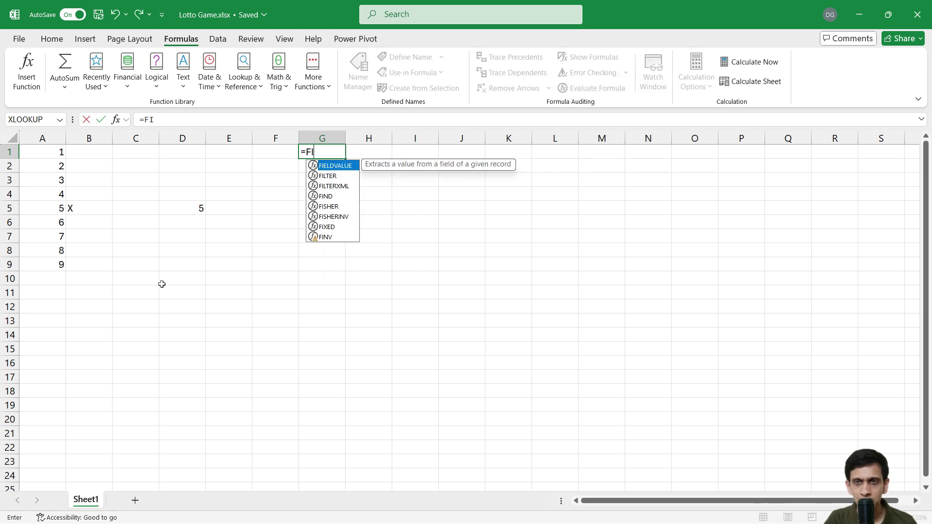
pyautogui.write('LT')
pyautogui.press('Tab')
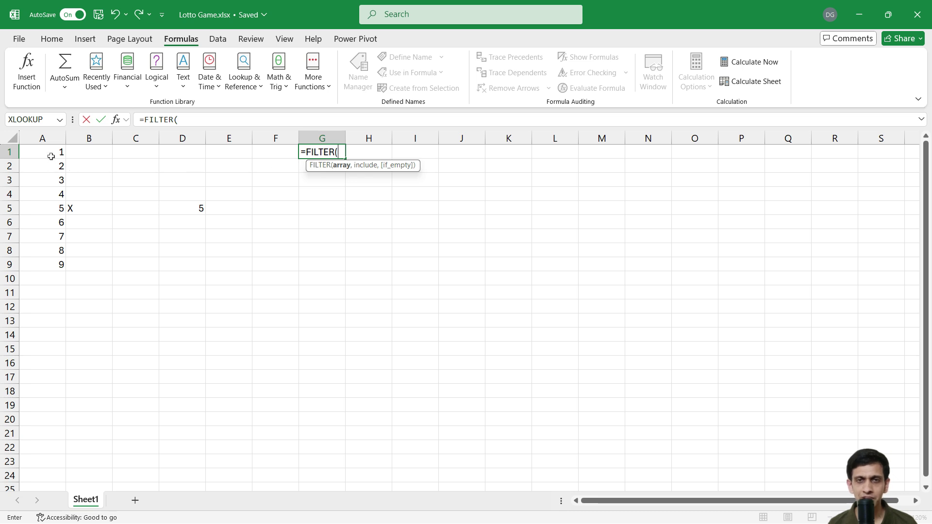
pyautogui.moveTo(51, 156); pyautogui.dragTo(48, 270)
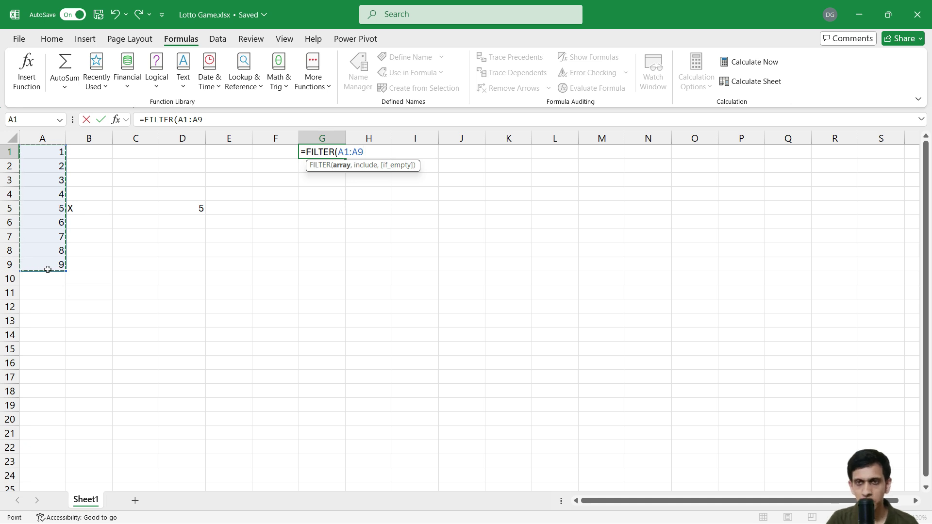
pyautogui.write(',')
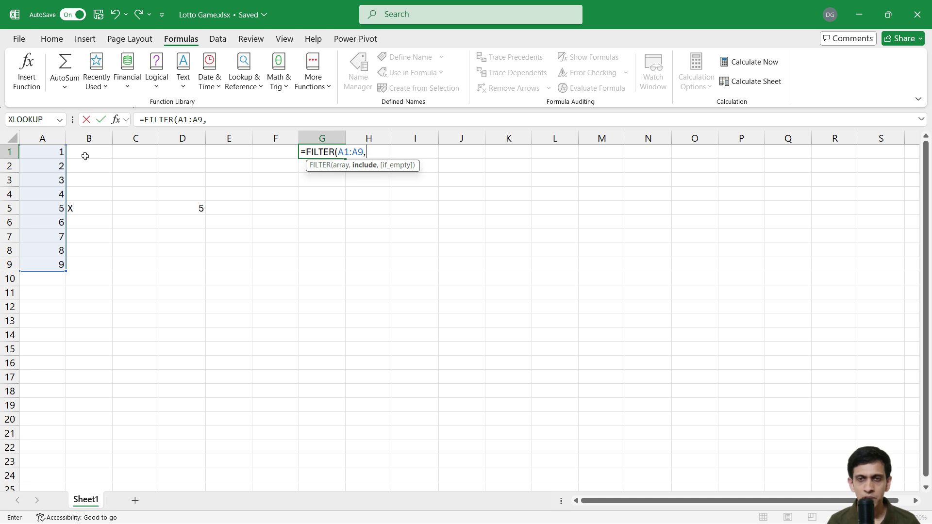
pyautogui.moveTo(85, 156); pyautogui.dragTo(85, 266)
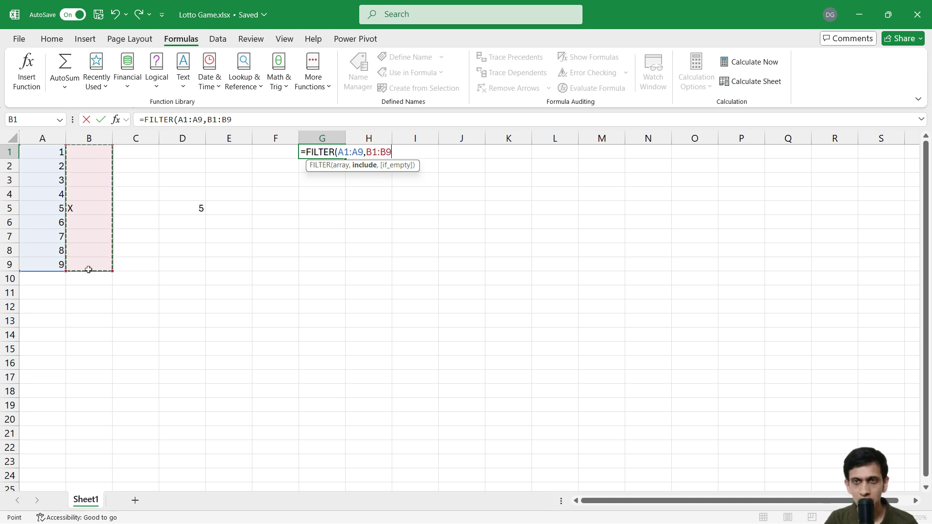
pyautogui.write('<>""')
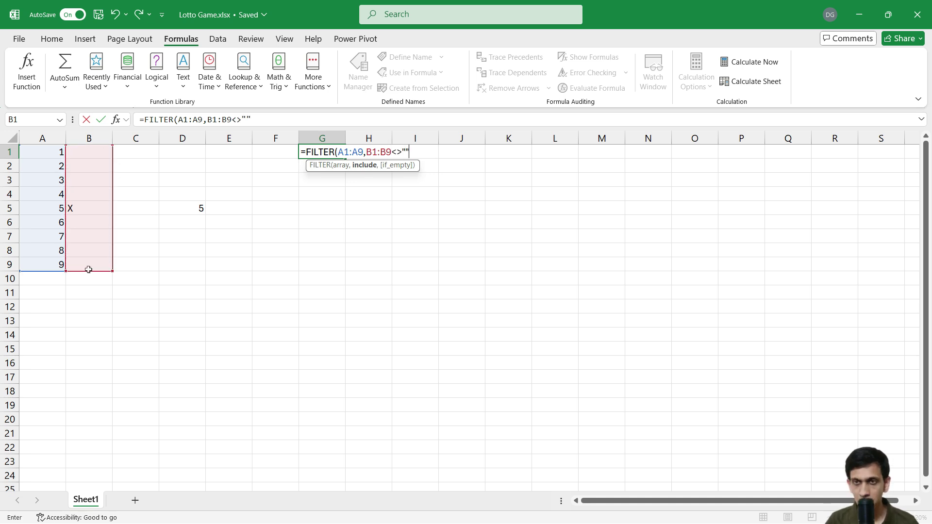
pyautogui.press('Left')
pyautogui.write('X')
pyautogui.press('Right')
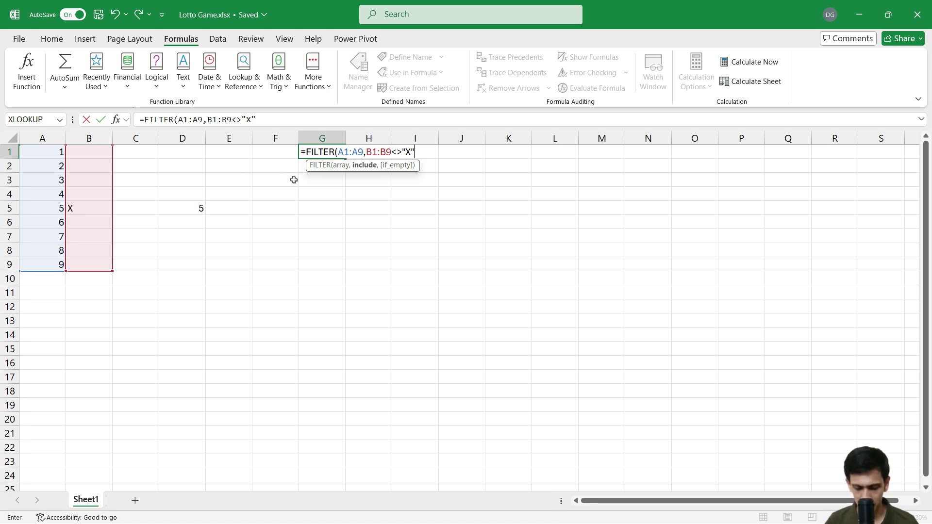
pyautogui.write(')')
pyautogui.press('Return')
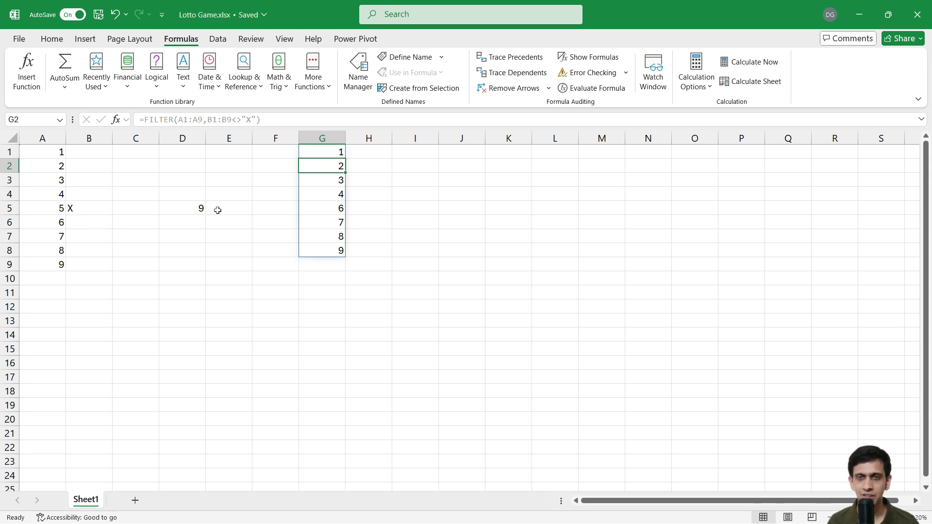
# Draw a new random number in D5 by recalculating the workbook twice.
pyautogui.click(186, 226)
pyautogui.click(195, 211)
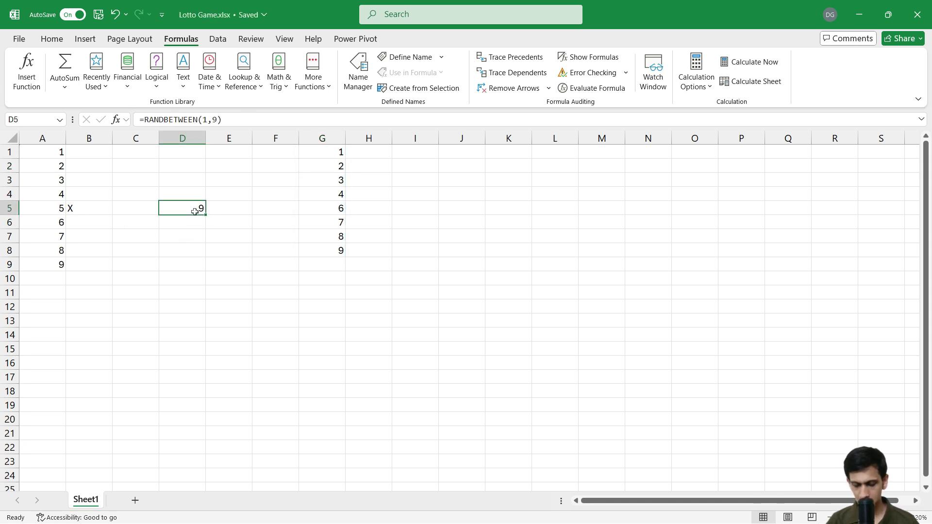
pyautogui.press('F9')
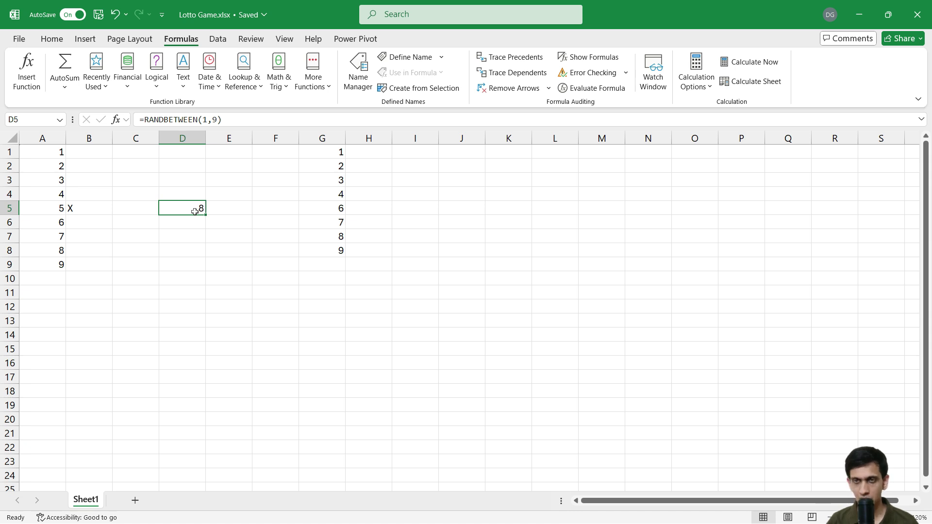
pyautogui.press('F9')
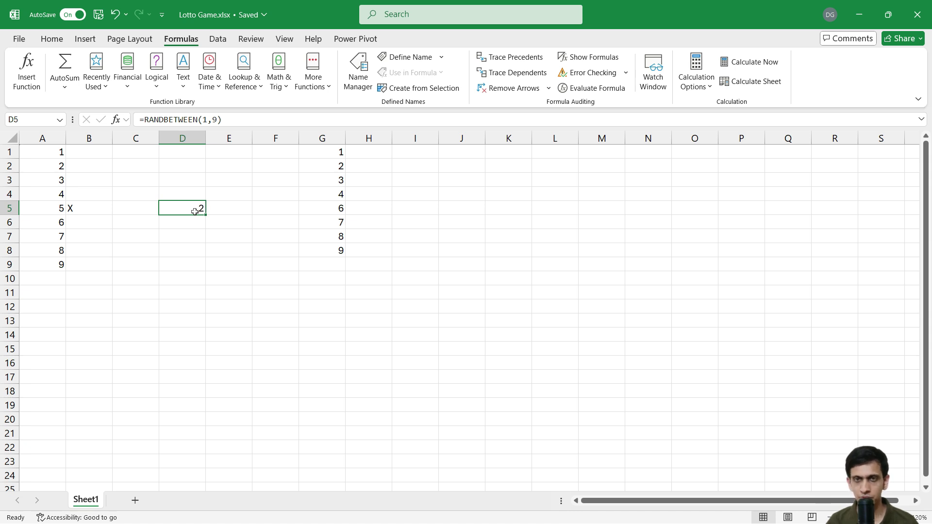
# Mark the number 2 as drawn with an X in B2.
pyautogui.click(78, 183)
pyautogui.click(107, 168)
pyautogui.write('X')
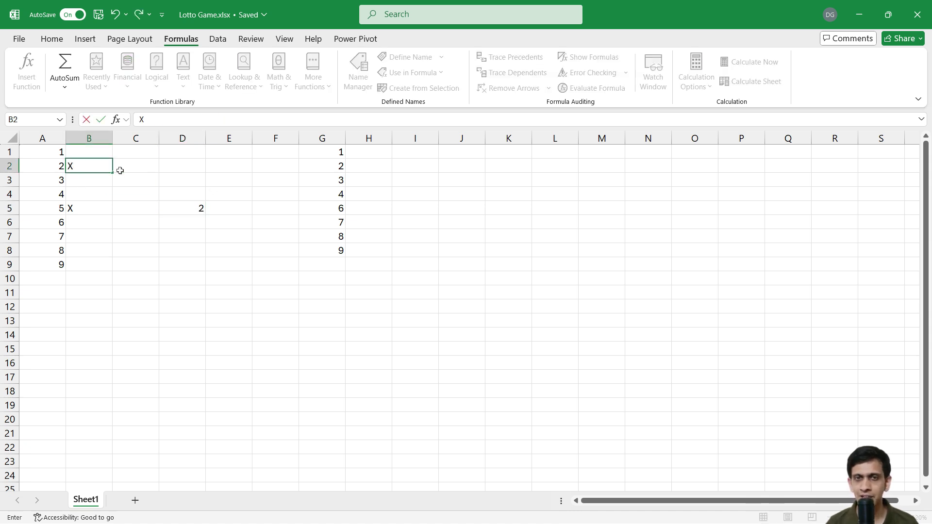
pyautogui.press('Return')
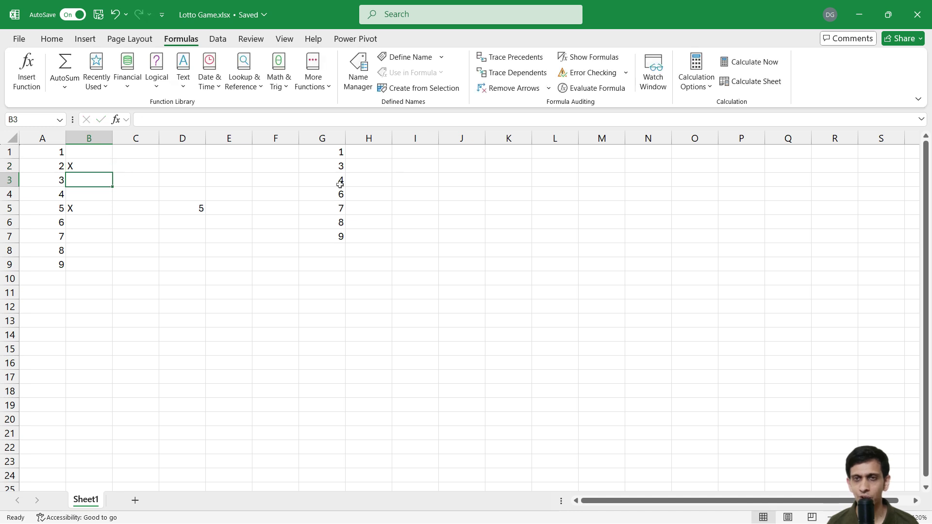
# Compare the filtered list of undrawn numbers in column G with the RANDBETWEEN formula in D5.
pyautogui.moveTo(341, 158); pyautogui.dragTo(335, 251)
pyautogui.click(202, 265)
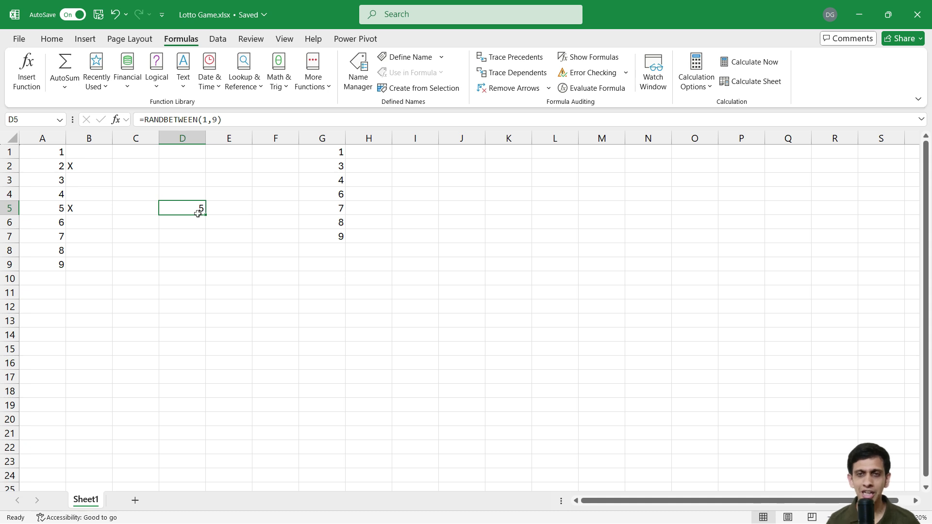
pyautogui.click(295, 208)
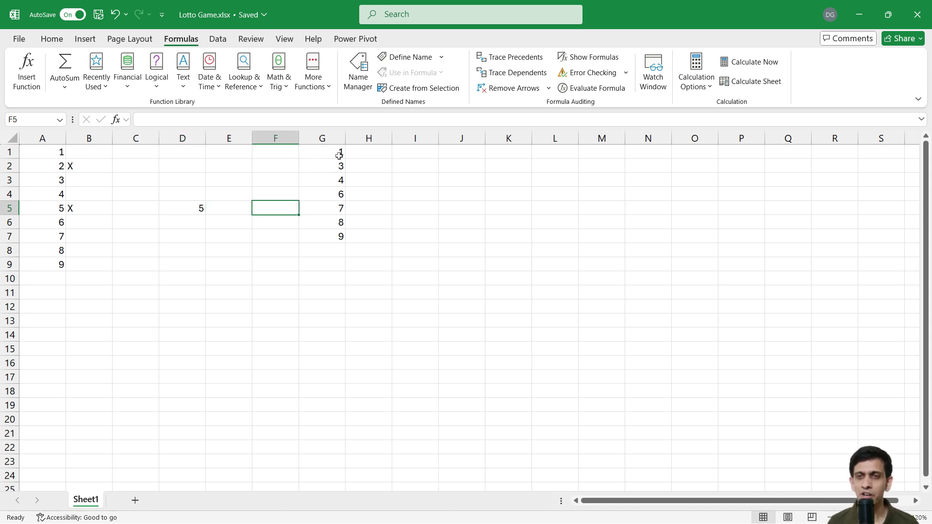
pyautogui.moveTo(339, 153); pyautogui.dragTo(327, 241)
pyautogui.click(189, 209)
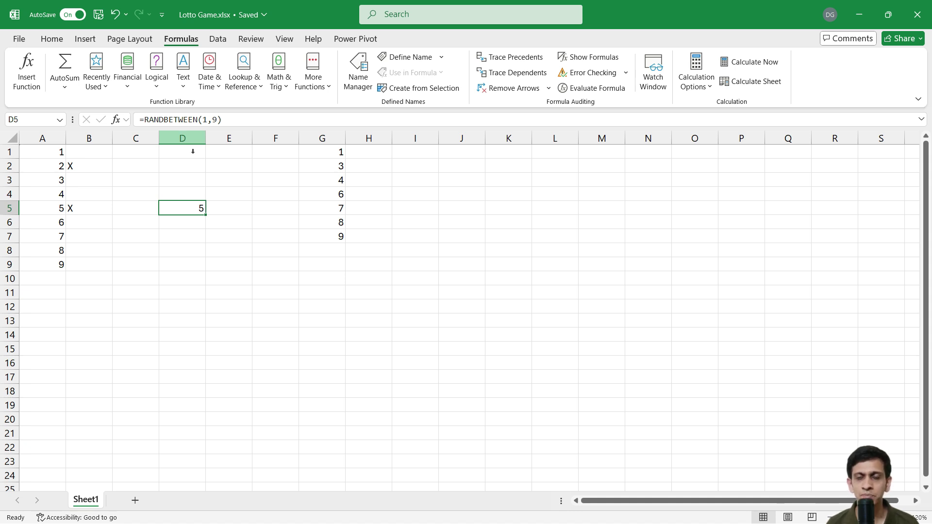
pyautogui.press('Right')
pyautogui.press('Left')
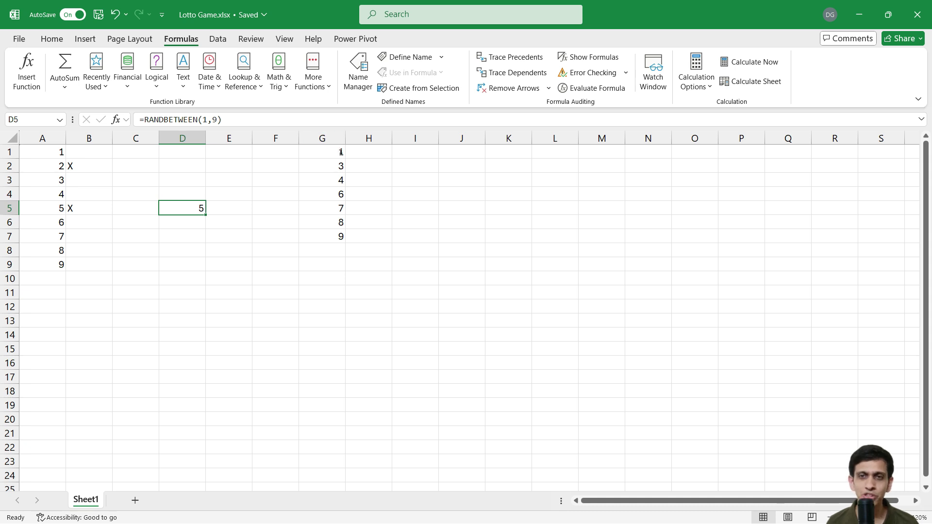
pyautogui.moveTo(336, 155); pyautogui.dragTo(339, 236)
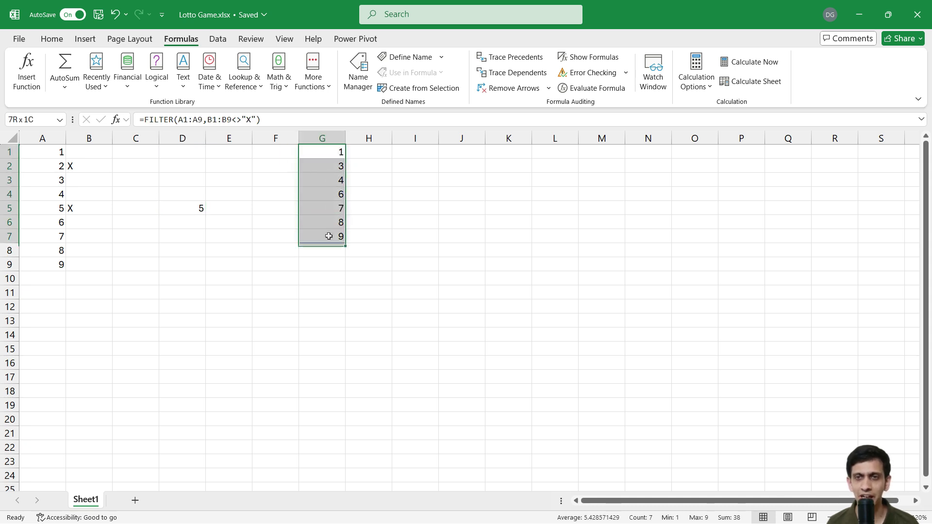
# Number the positions of the filtered list with a series from 1 to 7 in H1:H7.
pyautogui.click(385, 159)
pyautogui.write('1')
pyautogui.press('Return')
pyautogui.write('2')
pyautogui.press('Return')
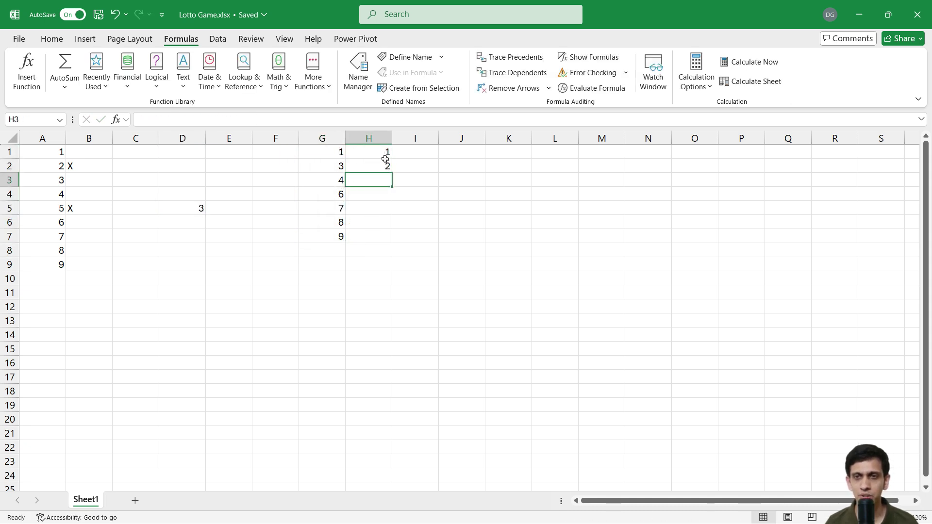
pyautogui.moveTo(385, 155); pyautogui.dragTo(335, 226)
pyautogui.click(188, 214)
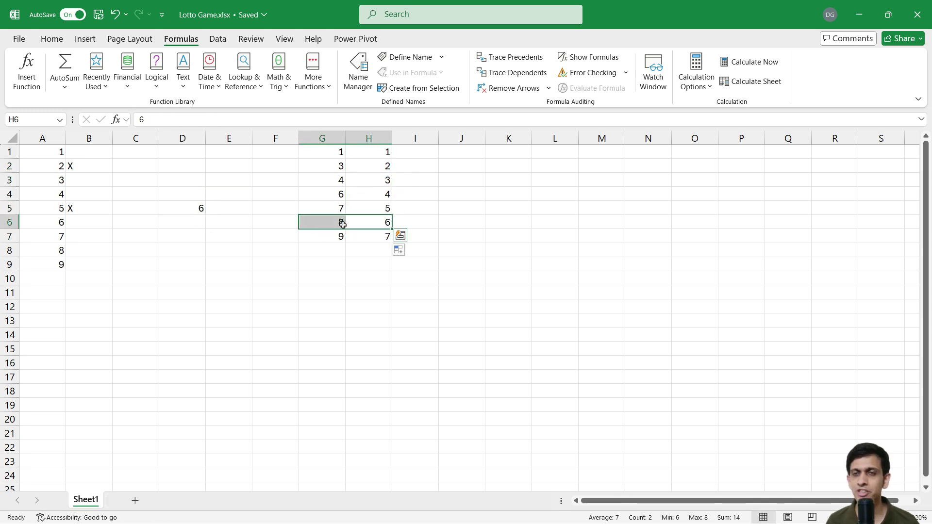
# Delete the RANDBETWEEN formula from D5.
pyautogui.click(341, 224)
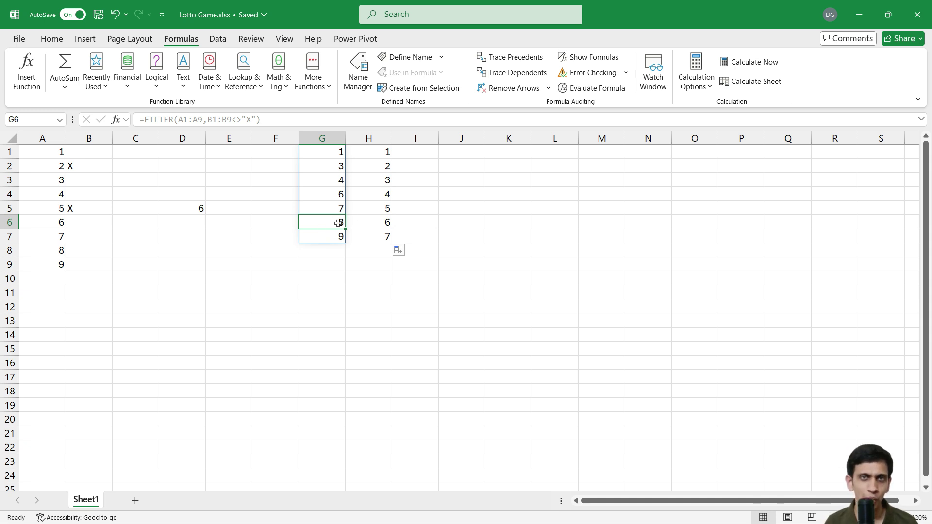
pyautogui.press('Up')
pyautogui.press('Left')
pyautogui.press('Left')
pyautogui.press('Left')
pyautogui.press('Delete')
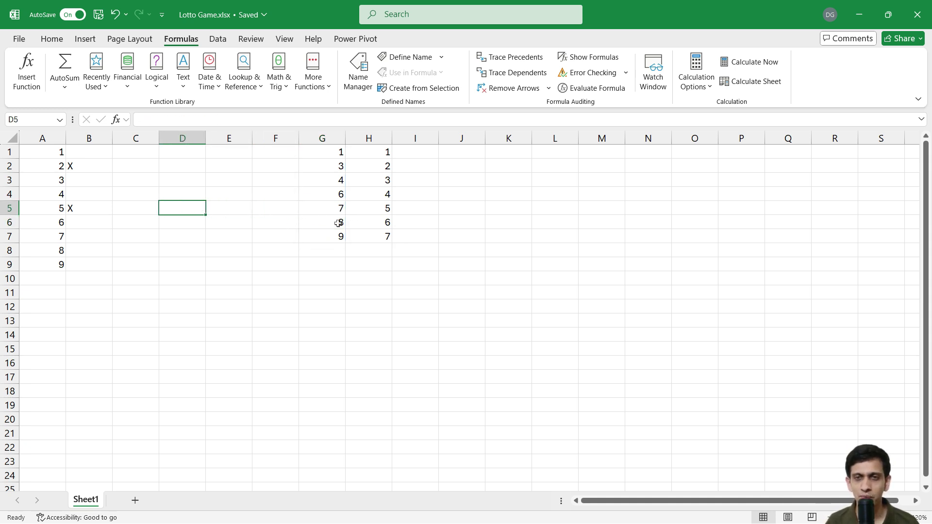
pyautogui.press('Right')
pyautogui.press('Right')
pyautogui.press('Right')
pyautogui.press('Left')
pyautogui.press('Left')
pyautogui.press('Left')
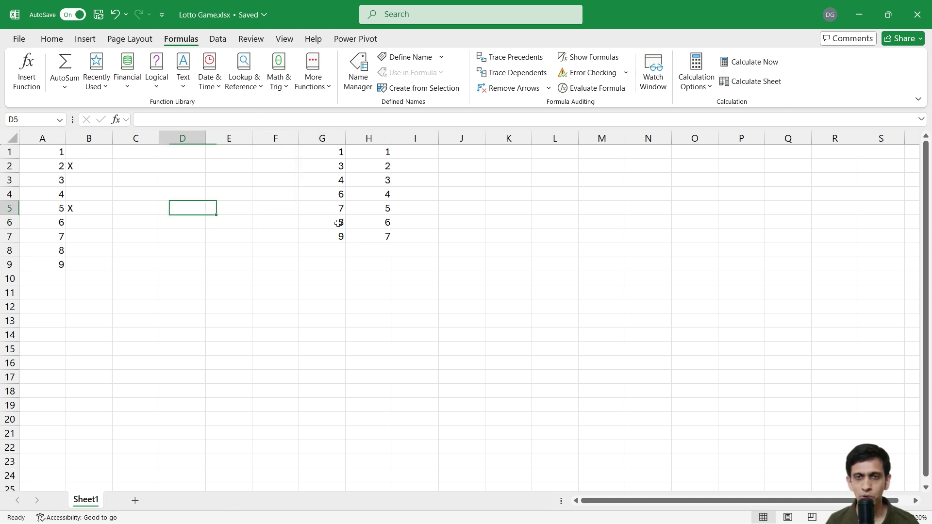
pyautogui.press('Right')
pyautogui.press('Right')
# Enter =COUNT(G1#) in J1 to count the numbers remaining in the filtered list.
pyautogui.moveTo(340, 156); pyautogui.dragTo(332, 243)
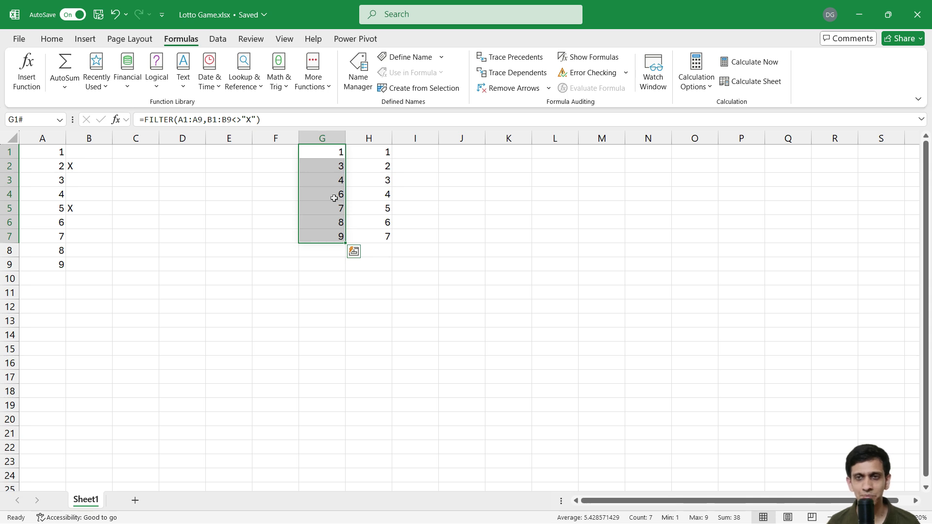
pyautogui.press('Right')
pyautogui.press('Right')
pyautogui.press('Right')
pyautogui.write('=COUN')
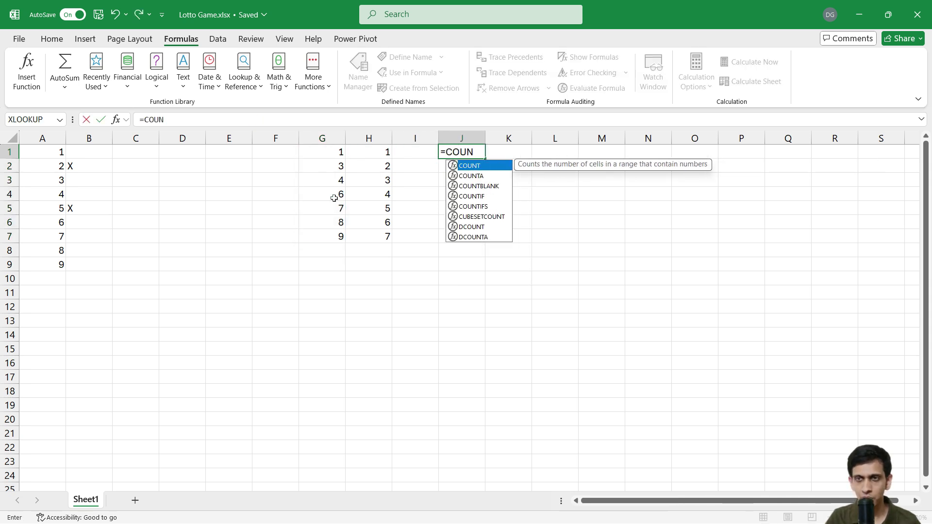
pyautogui.write('T(')
pyautogui.moveTo(337, 153); pyautogui.dragTo(327, 242)
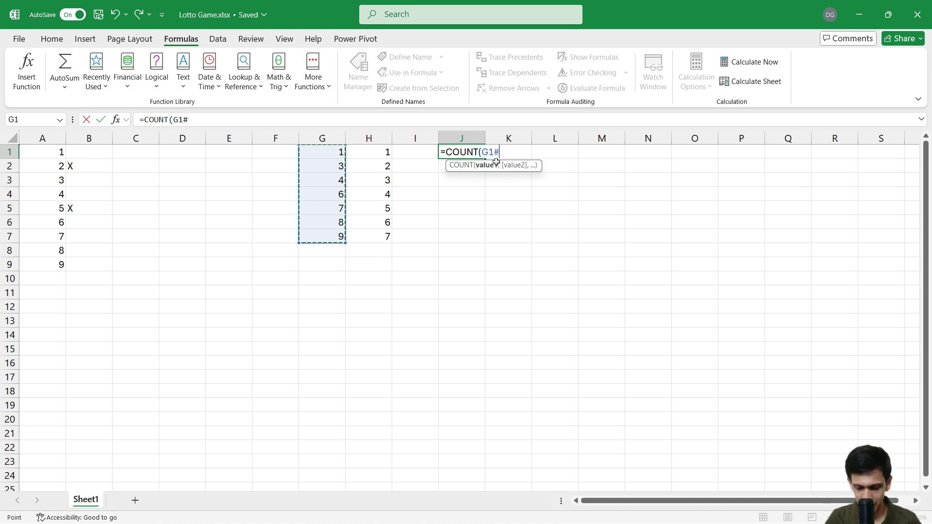
pyautogui.write(')')
pyautogui.press('Return')
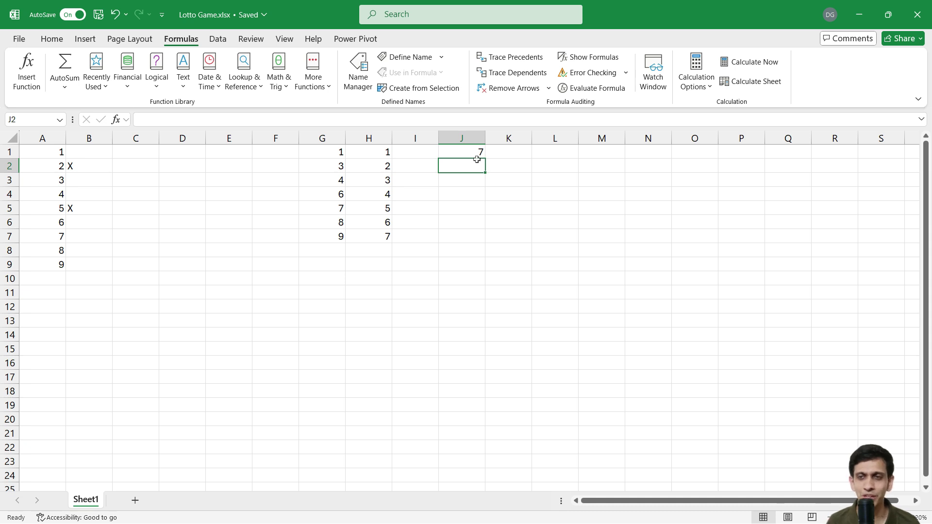
pyautogui.click(477, 157)
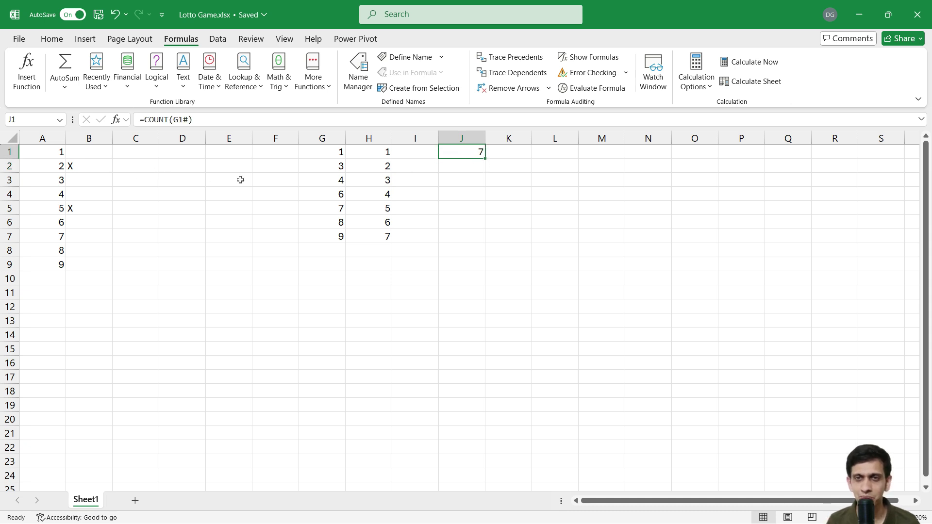
# Enter =INDEX(G1#,RANDBETWEEN(1,J1)) in D4 to draw a random number from the filtered list.
pyautogui.click(183, 179)
pyautogui.press('Down')
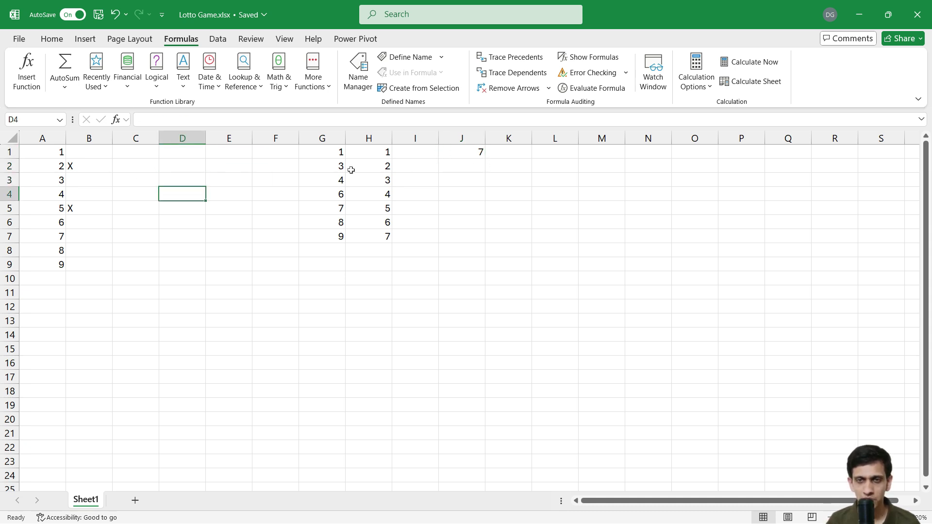
pyautogui.write('=')
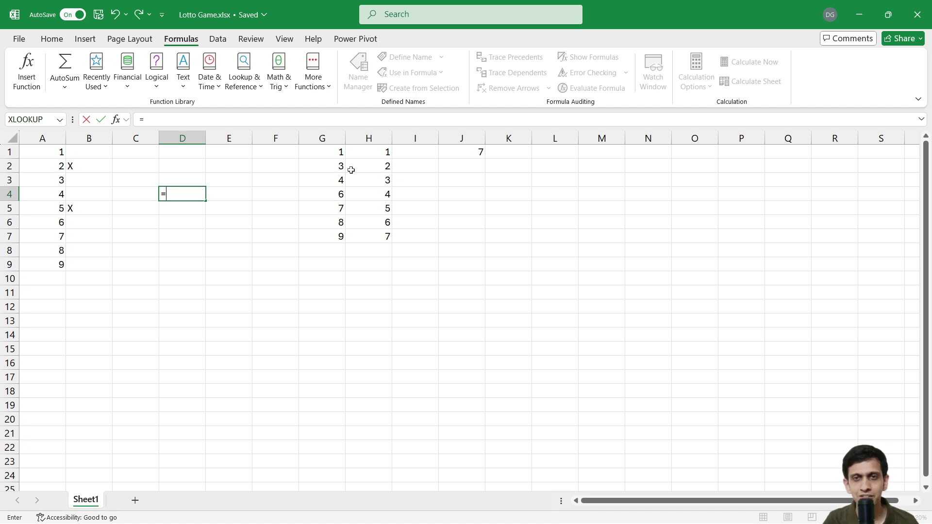
pyautogui.write('INDEX(')
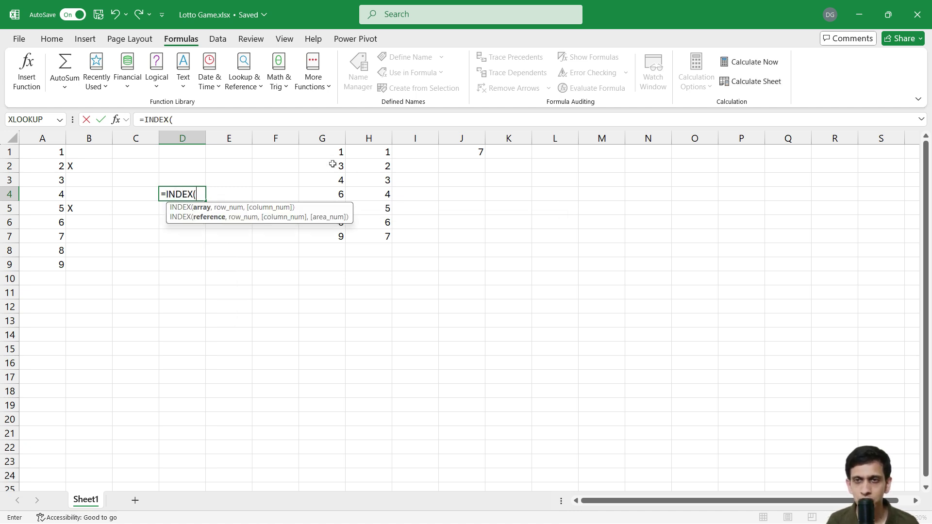
pyautogui.moveTo(335, 155); pyautogui.dragTo(333, 241)
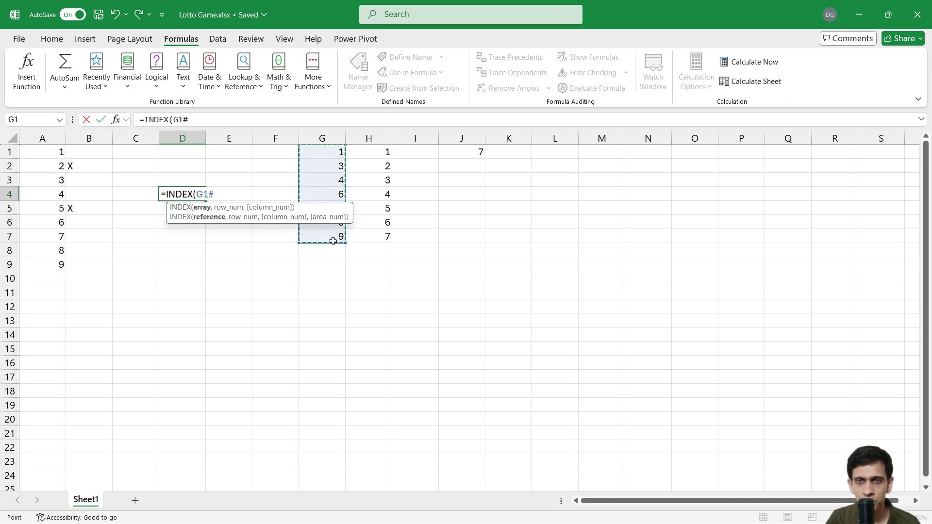
pyautogui.write(',')
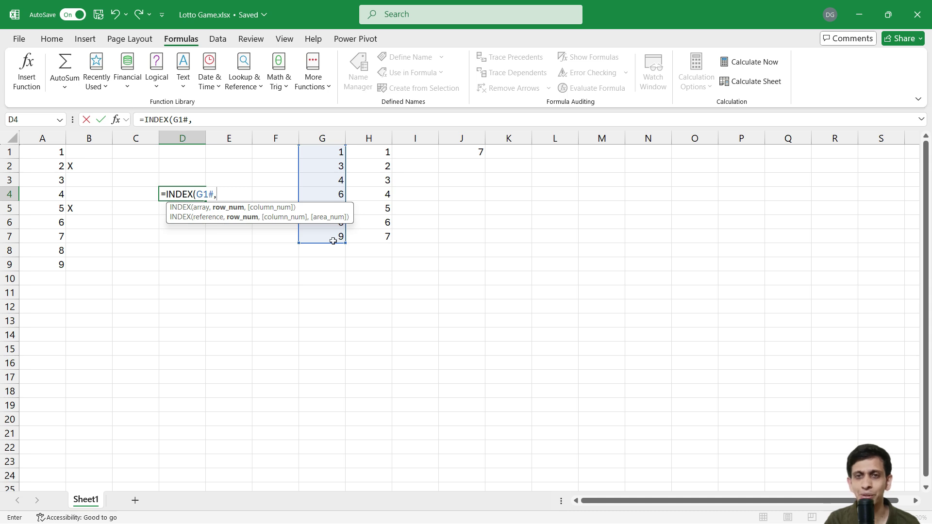
pyautogui.write('RAND')
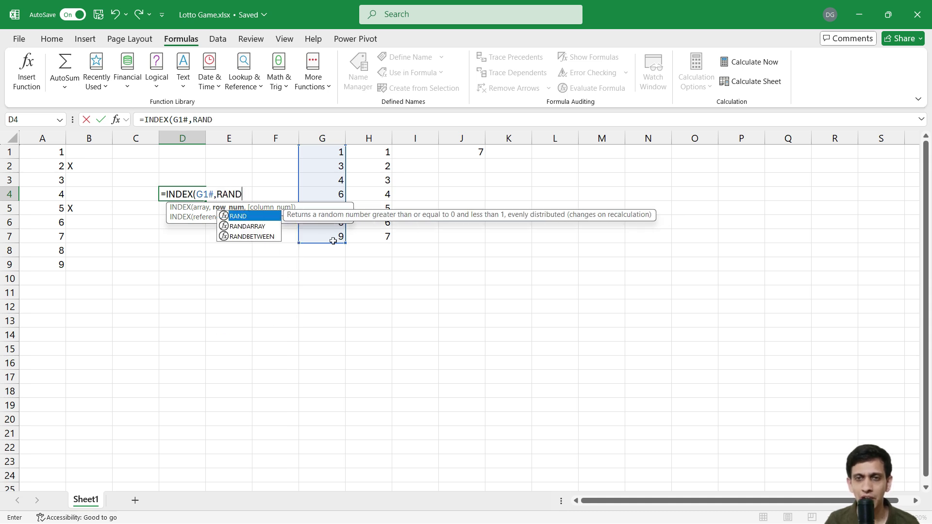
pyautogui.press('Down')
pyautogui.press('Down')
pyautogui.press('Tab')
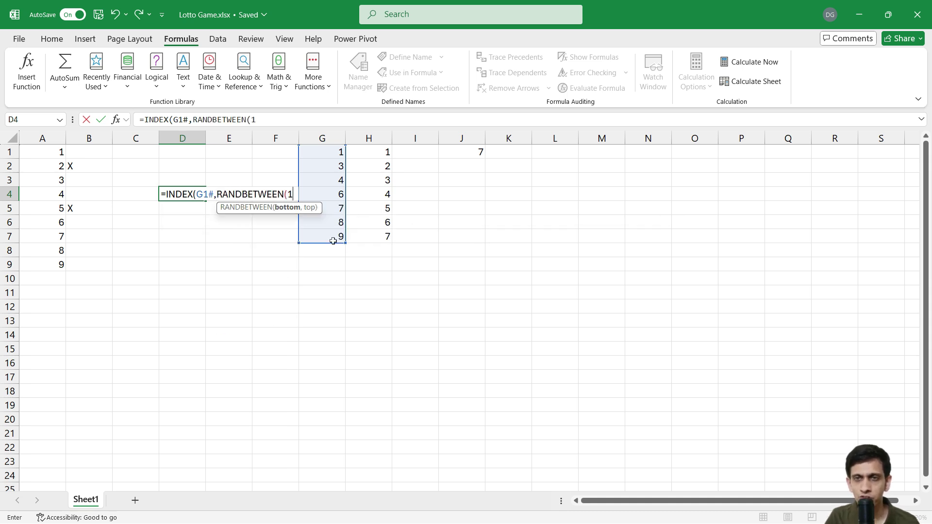
pyautogui.write('1,')
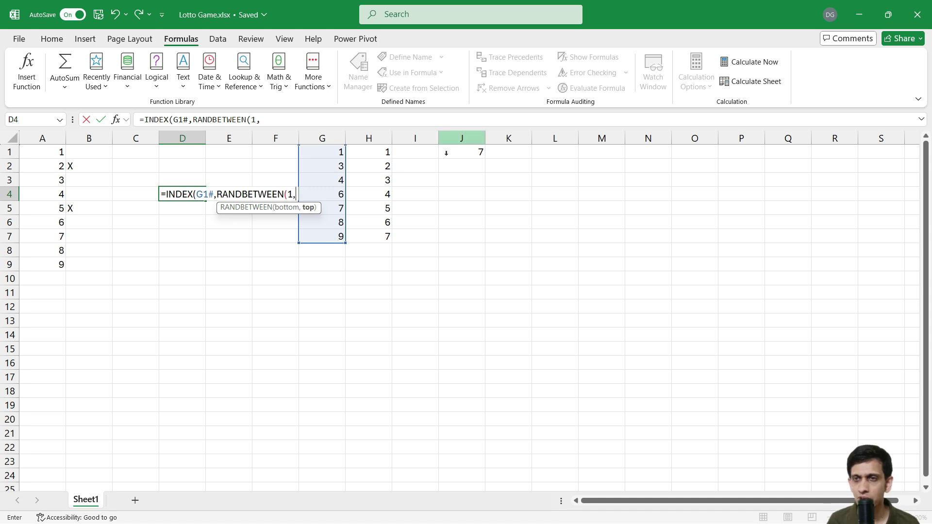
pyautogui.click(474, 160)
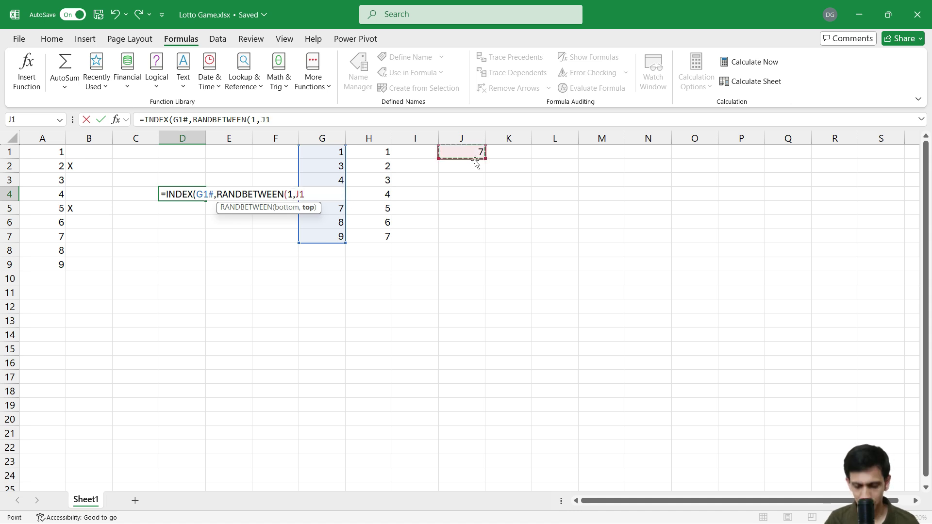
pyautogui.write(')')
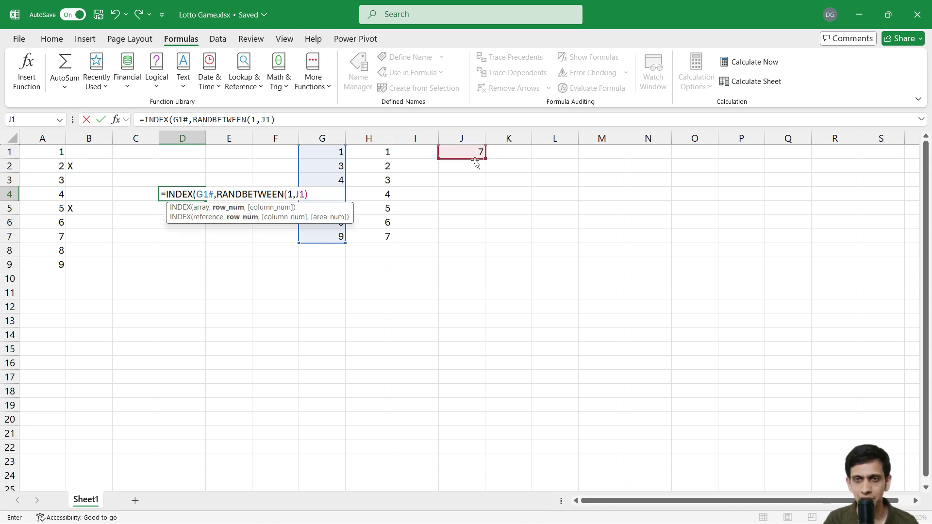
pyautogui.write(')')
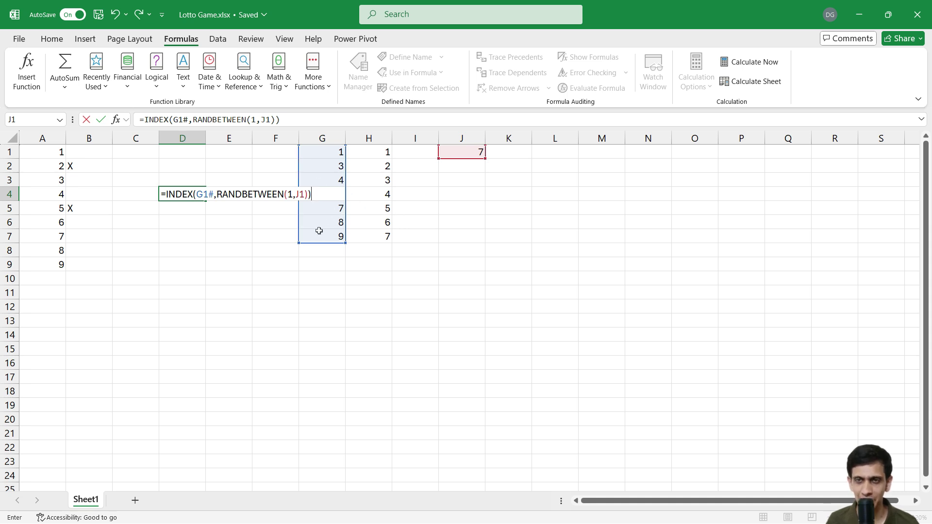
pyautogui.press('Return')
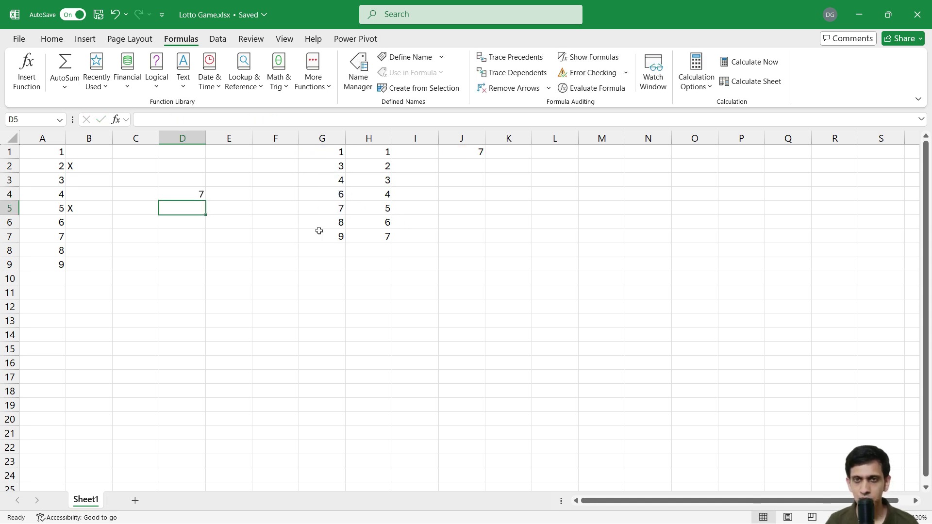
pyautogui.press('Up')
pyautogui.press('F2')
pyautogui.press('Escape')
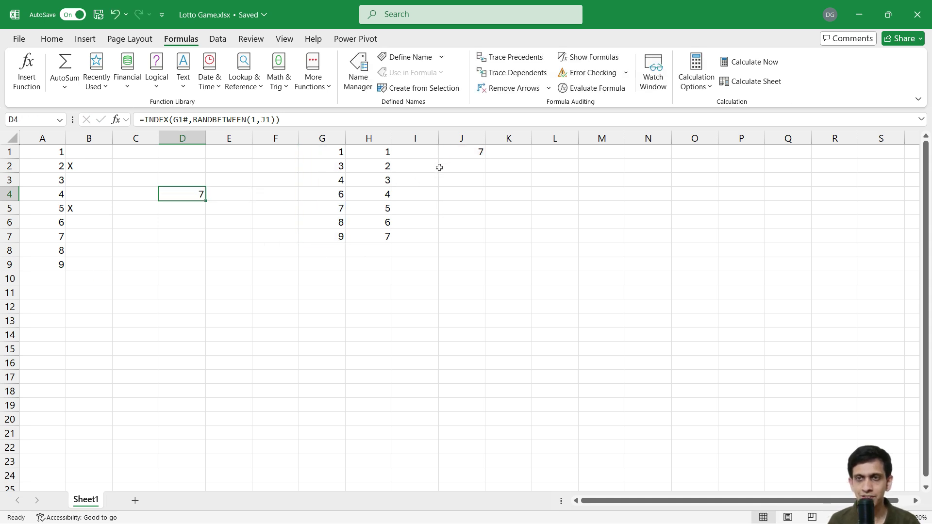
# Recalculate the draw in D4 until it picks 9, and mark that number as drawn with an X in B9.
pyautogui.click(753, 66)
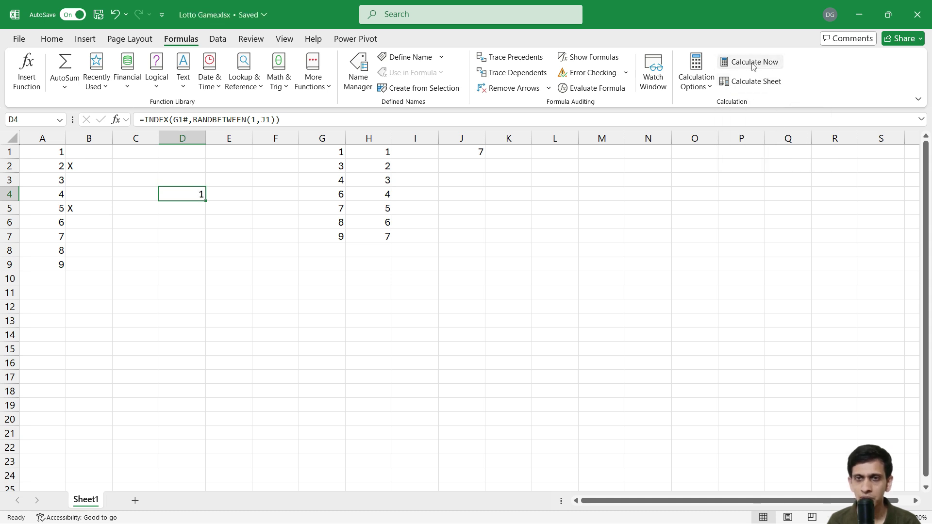
pyautogui.click(89, 169)
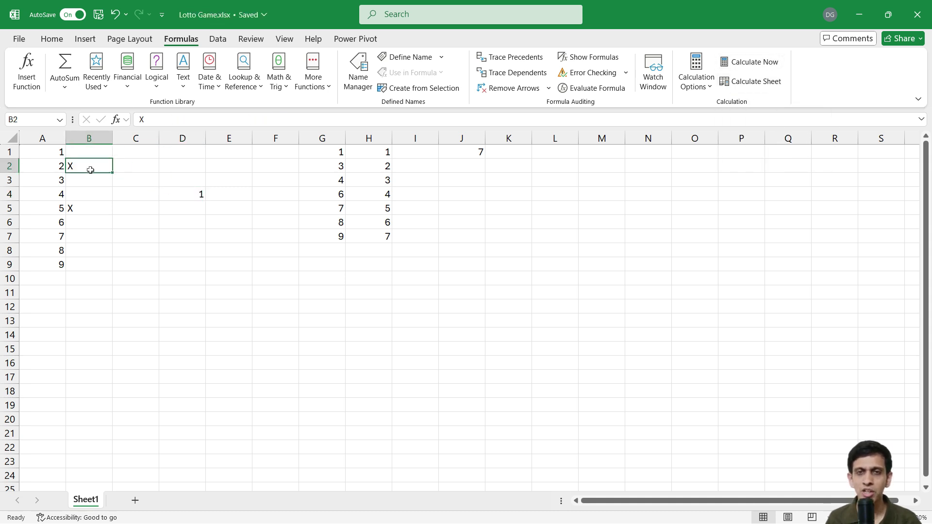
pyautogui.click(87, 210)
pyautogui.click(754, 66)
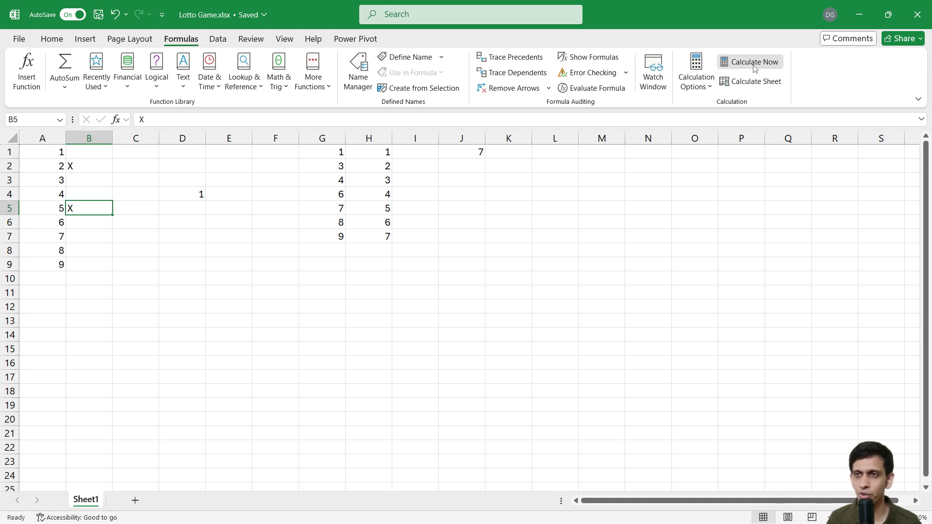
pyautogui.click(755, 67)
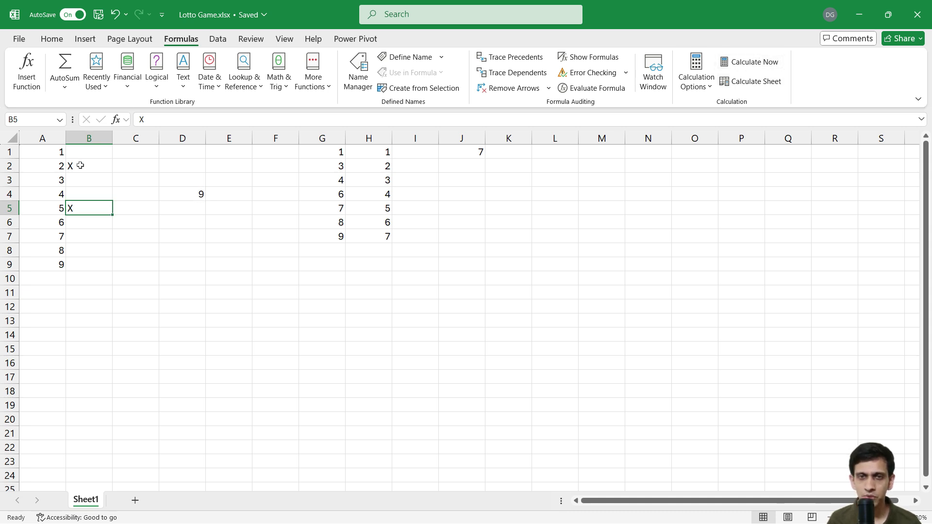
pyautogui.click(85, 270)
pyautogui.write('X')
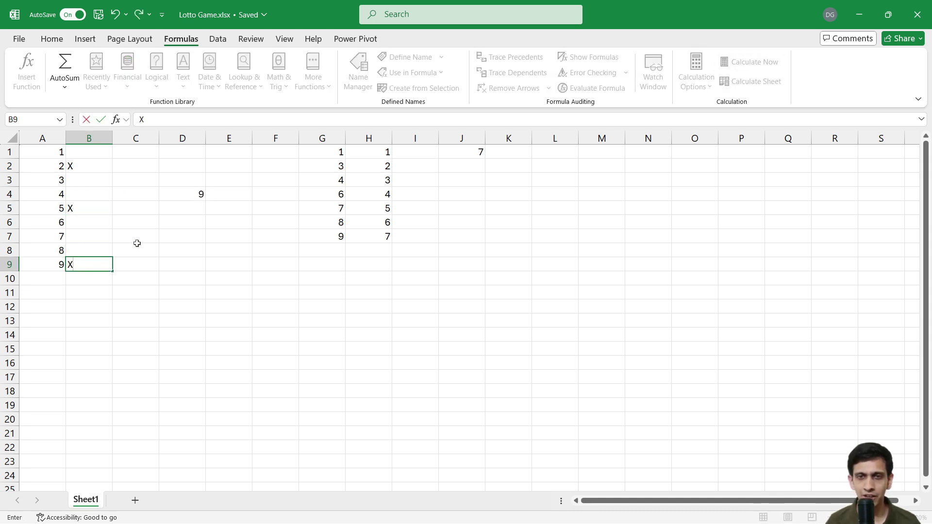
pyautogui.press('Return')
# Recalculate the draw in D4 and mark number 8 as drawn with an X in B8.
pyautogui.click(754, 62)
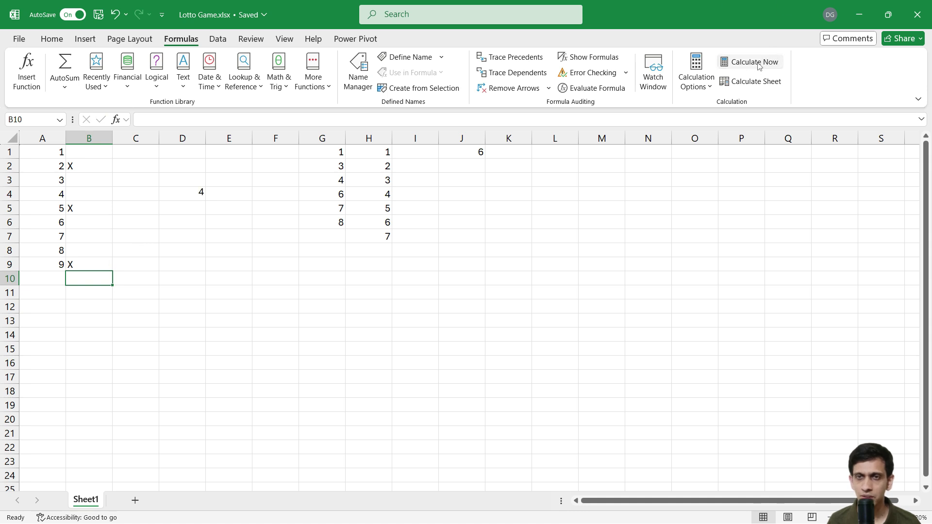
pyautogui.click(754, 63)
pyautogui.click(105, 249)
pyautogui.write('X')
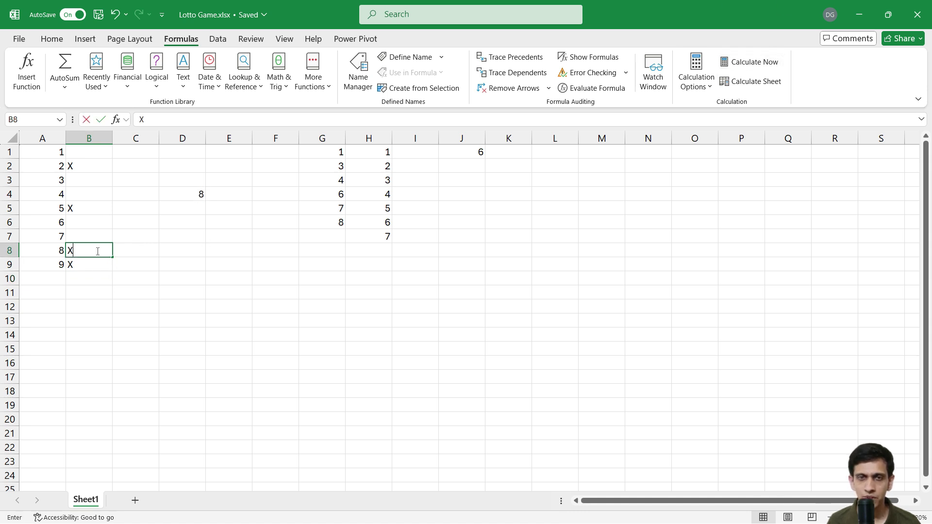
pyautogui.click(93, 235)
# Mark numbers 1 and 6 as drawn by entering an X in B1 and B6.
pyautogui.moveTo(327, 153); pyautogui.dragTo(317, 210)
pyautogui.click(251, 227)
pyautogui.moveTo(317, 152); pyautogui.dragTo(322, 210)
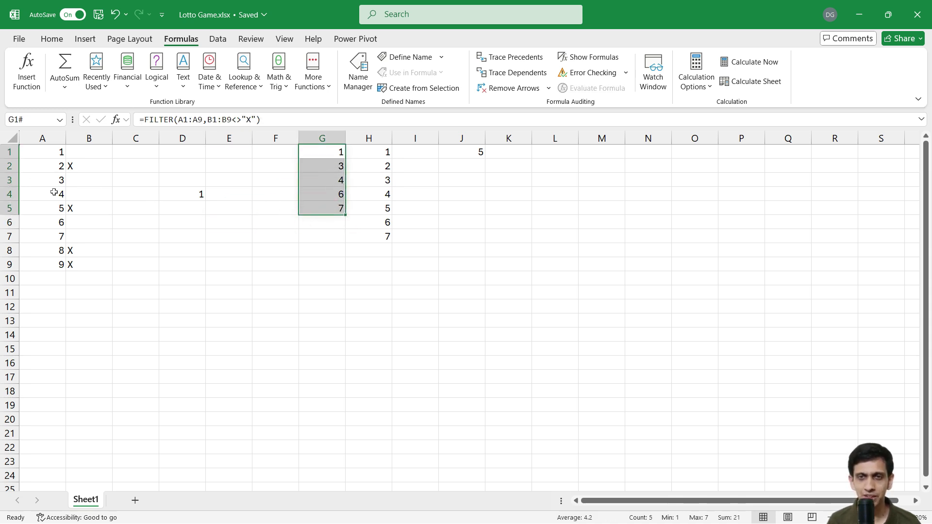
pyautogui.click(83, 151)
pyautogui.write('X')
pyautogui.click(96, 194)
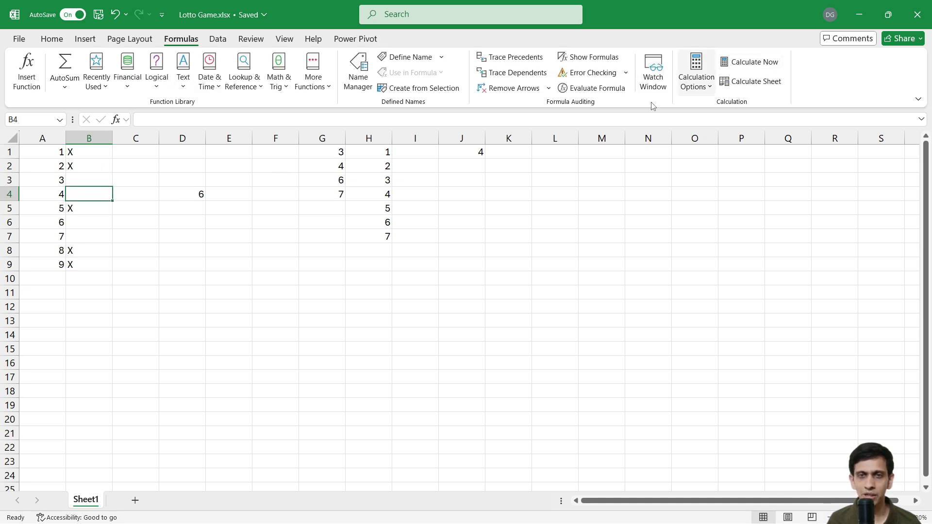
pyautogui.click(82, 225)
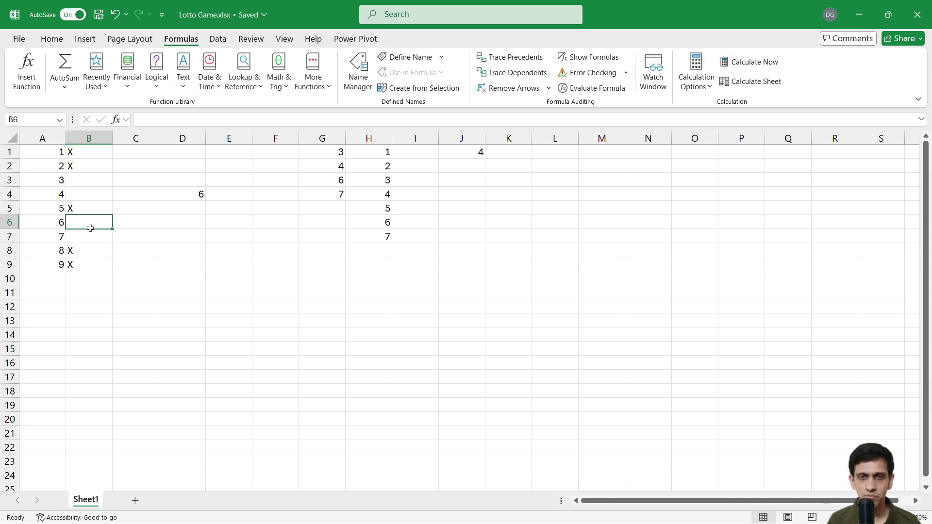
pyautogui.write('X')
pyautogui.click(144, 236)
# Recalculate the draw in D4 several times and compare it with the numbers remaining in column G.
pyautogui.moveTo(87, 183); pyautogui.dragTo(89, 193)
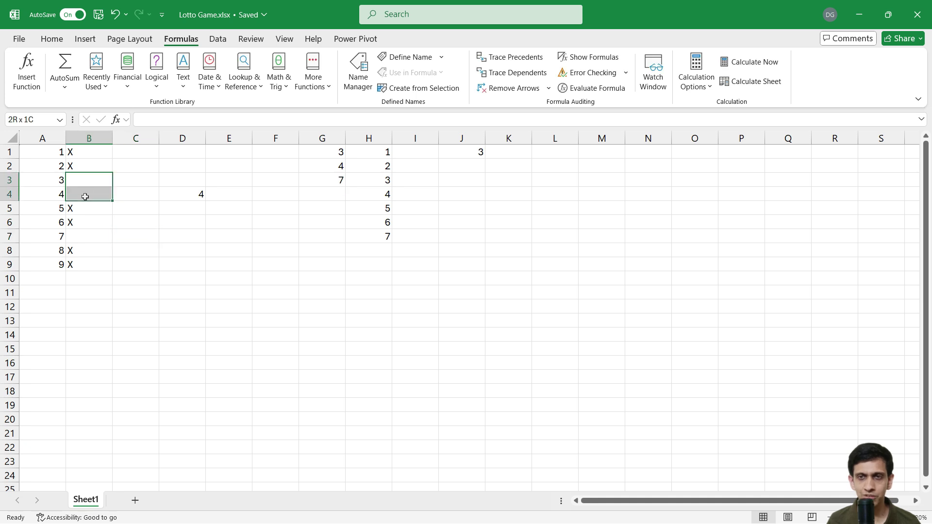
pyautogui.click(318, 179)
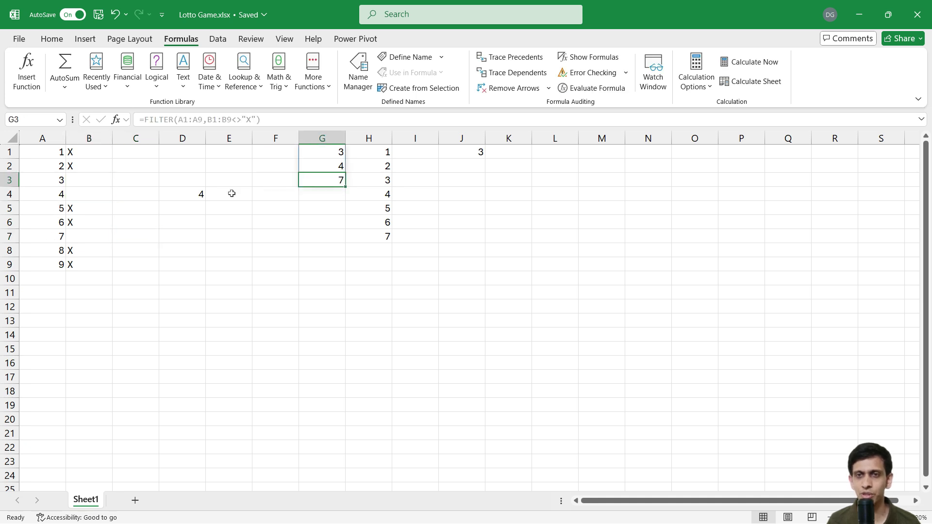
pyautogui.click(203, 194)
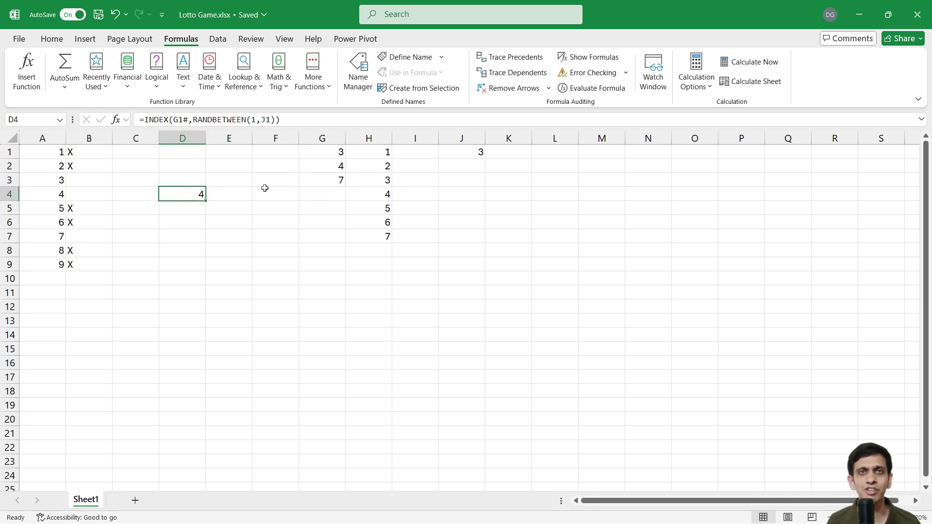
pyautogui.click(759, 67)
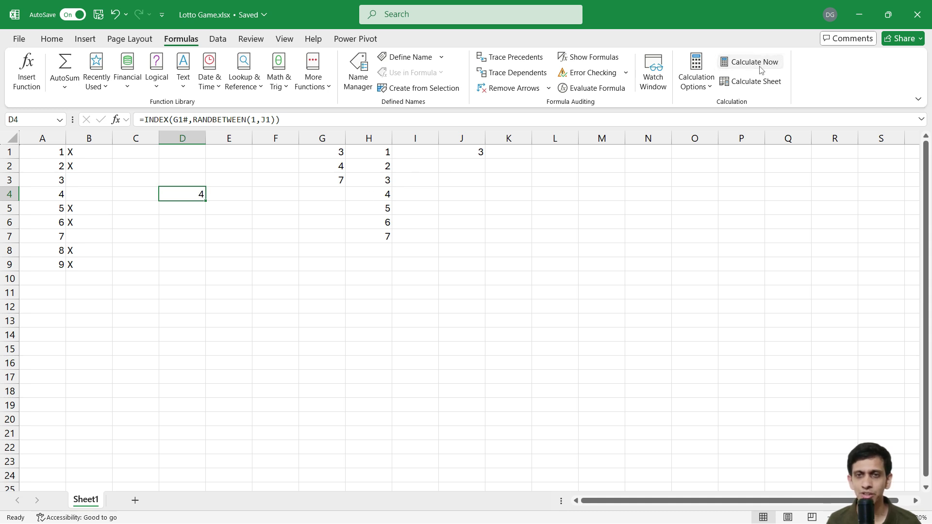
pyautogui.click(760, 68)
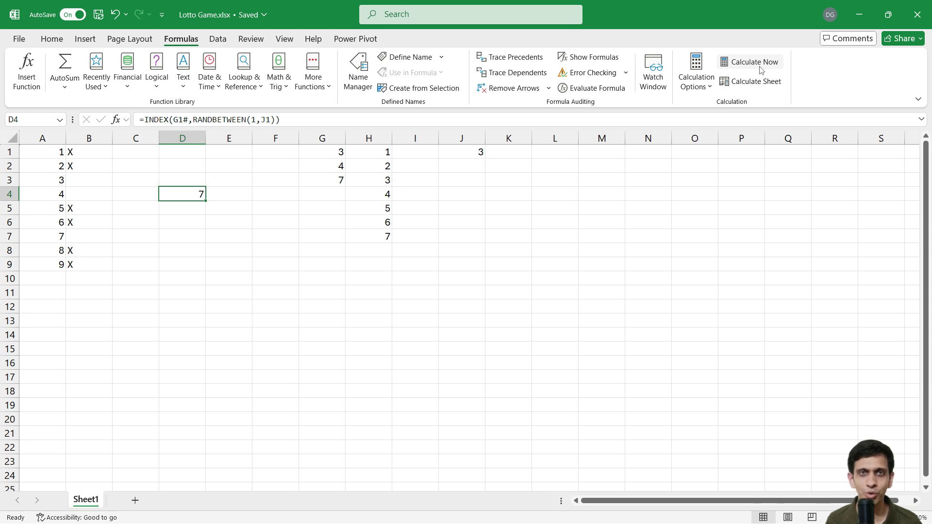
pyautogui.click(761, 68)
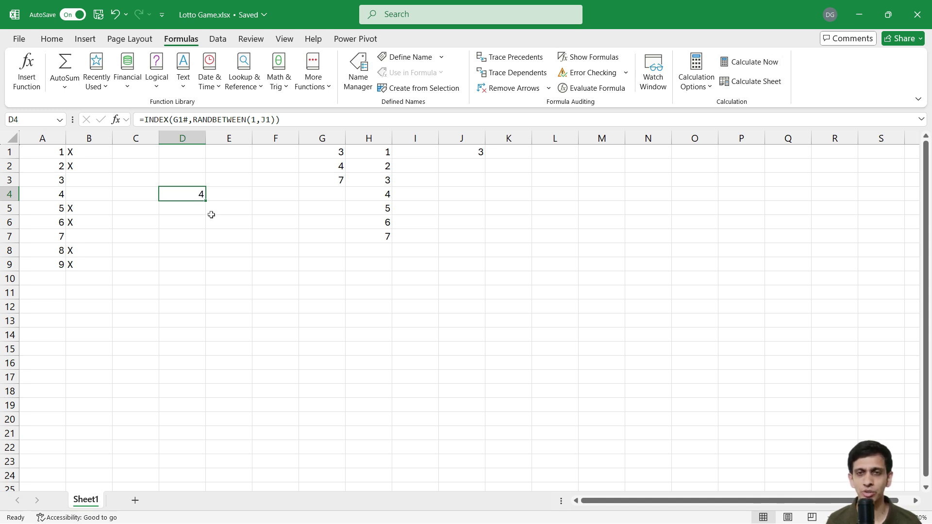
# Copy the COUNT(G1#) expression from the formula in J1 without its equals sign.
pyautogui.press('F2')
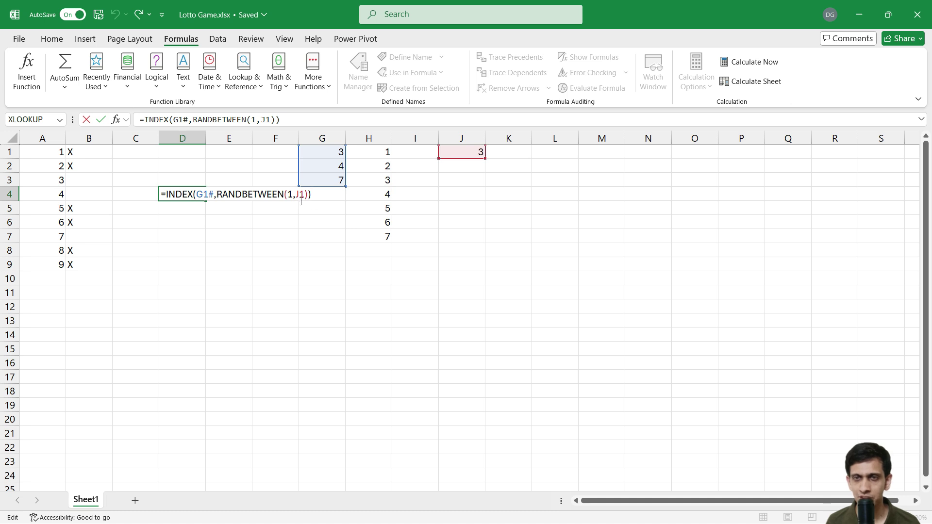
pyautogui.hotkey('ctrl', 'Return')
pyautogui.click(467, 157)
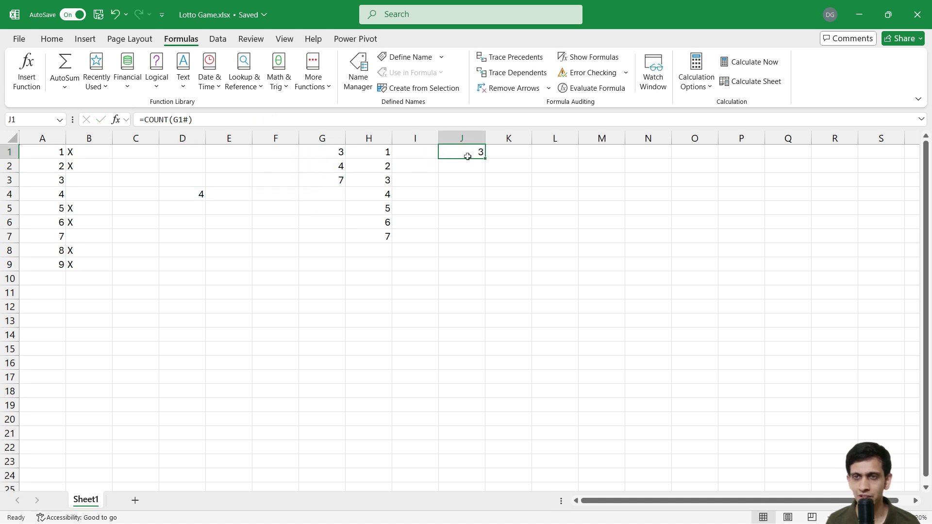
pyautogui.press('F2')
pyautogui.moveTo(509, 154); pyautogui.dragTo(453, 166)
pyautogui.hotkey('ctrl', 'c')
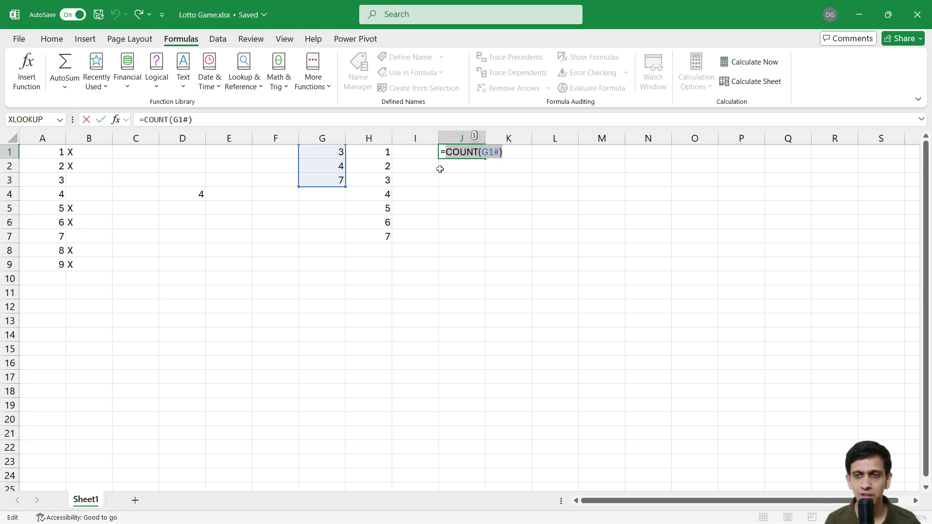
pyautogui.press('Escape')
# Replace the J1 reference in the D4 formula with COUNT(G1#), giving =INDEX(G1#,RANDBETWEEN(1,COUNT(G1#))).
pyautogui.doubleClick(187, 196)
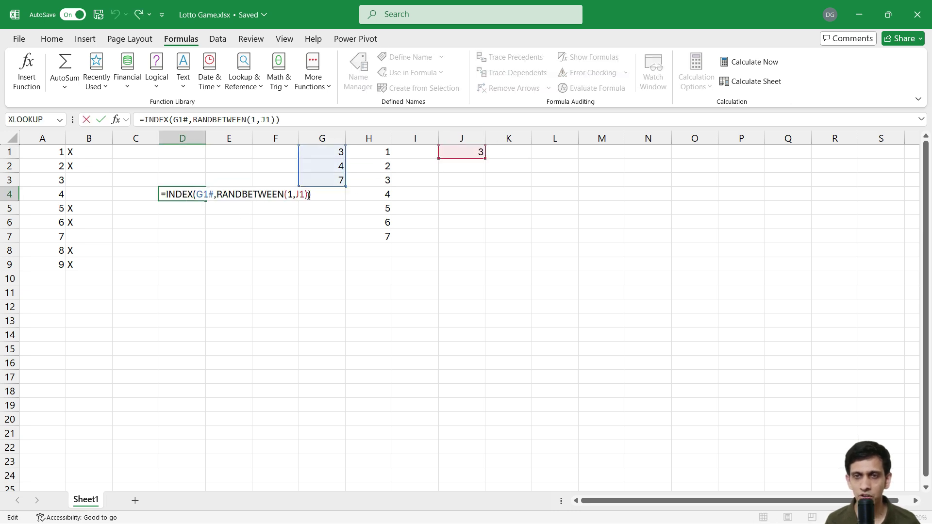
pyautogui.press('Left')
pyautogui.press('Left')
pyautogui.press('BackSpace')
pyautogui.press('BackSpace')
pyautogui.hotkey('ctrl', 'v')
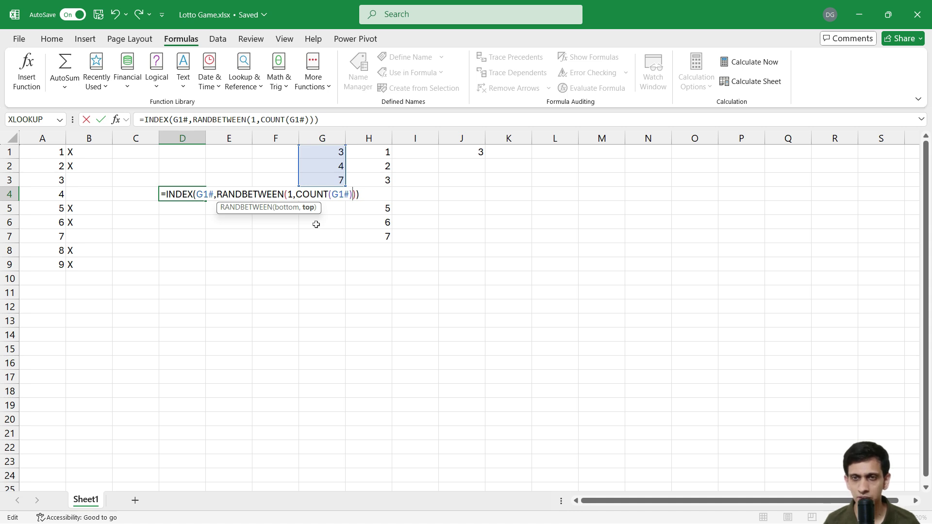
pyautogui.press('Return')
pyautogui.press('Up')
pyautogui.press('F2')
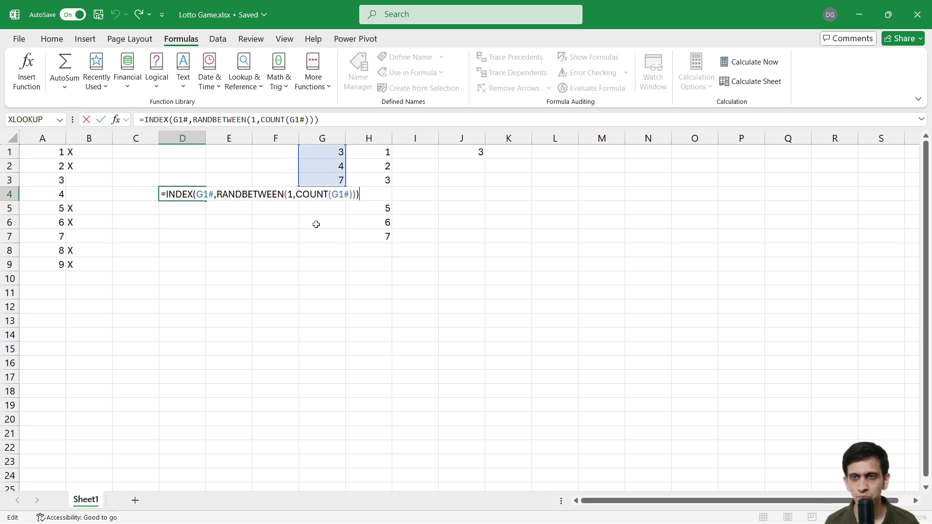
# Check the combined INDEX, RANDBETWEEN and COUNT formula in D4 without changing it.
pyautogui.press('Escape')
pyautogui.press('F2')
pyautogui.press('Escape')
# Clear all the X marks from B1:B9.
pyautogui.press('Left')
pyautogui.press('Left')
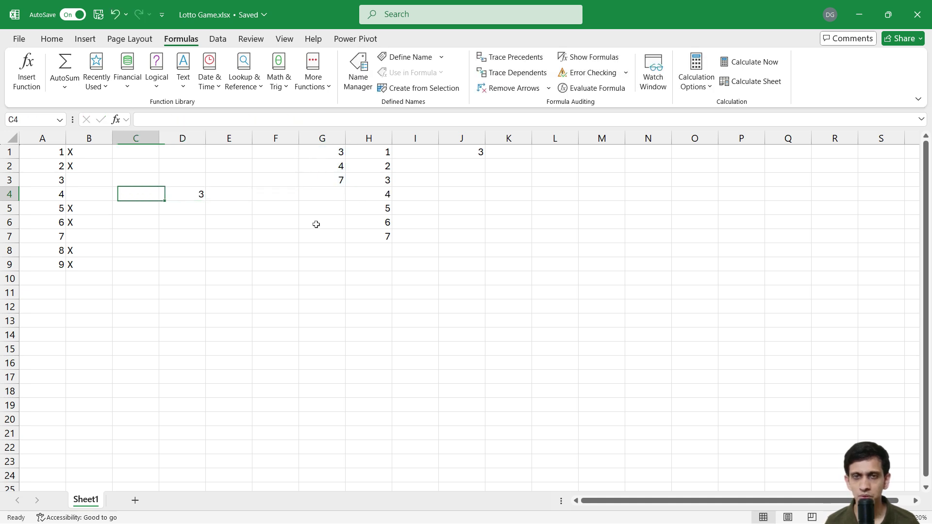
pyautogui.press('Up')
pyautogui.press('Up')
pyautogui.press('Up')
pyautogui.hotkey('shift', 'Down')
pyautogui.hotkey('shift', 'Down')
pyautogui.hotkey('shift', 'Down')
pyautogui.hotkey('shift', 'Down')
pyautogui.hotkey('shift', 'Down')
pyautogui.hotkey('shift', 'Down')
pyautogui.hotkey('shift', 'Down')
pyautogui.hotkey('shift', 'Down')
pyautogui.hotkey('shift', 'Down')
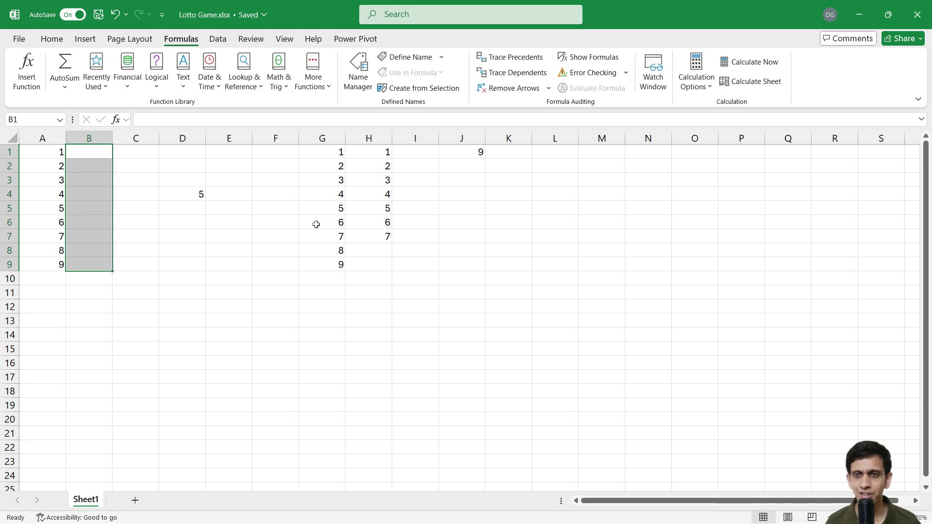
pyautogui.press('Up')
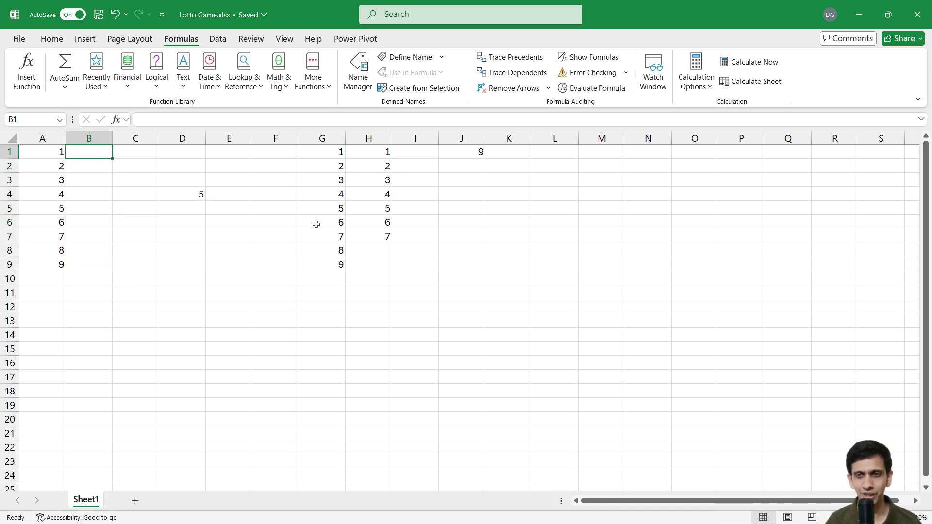
# Inspect which cells the draw formula in D4 references with every X mark cleared.
pyautogui.press('Down')
pyautogui.press('Down')
pyautogui.press('Down')
pyautogui.press('Right')
pyautogui.press('Right')
pyautogui.press('F2')
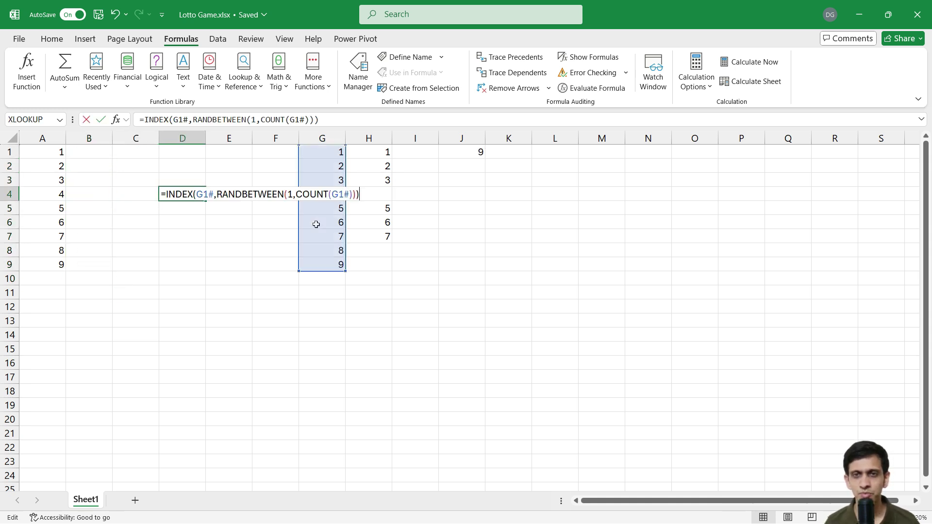
pyautogui.press('Escape')
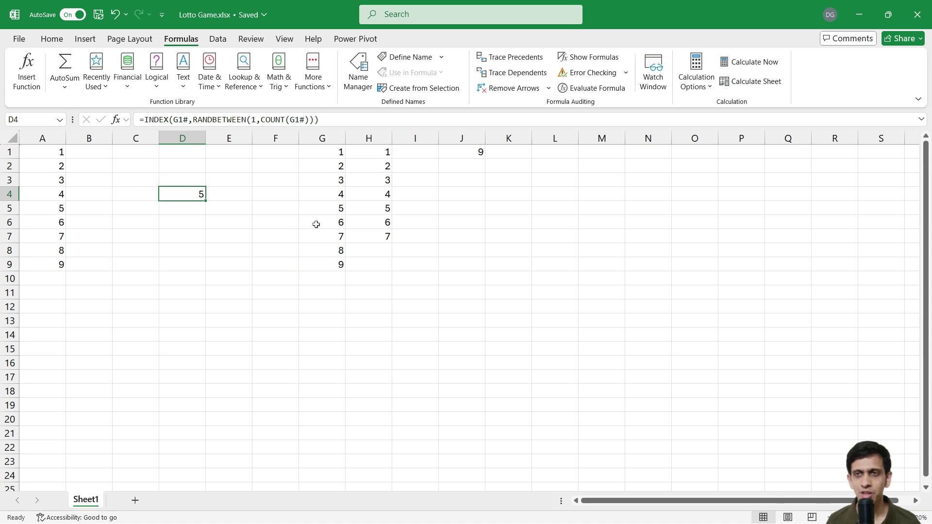
pyautogui.click(752, 66)
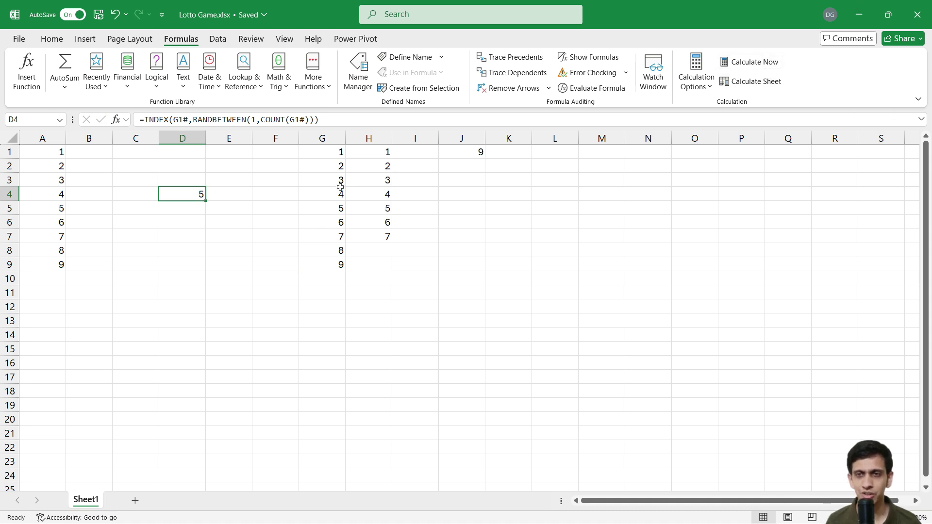
# Delete the helper numbers in H1:H8 and return to the draw cell D4.
pyautogui.moveTo(371, 153); pyautogui.dragTo(394, 262)
pyautogui.press('Delete')
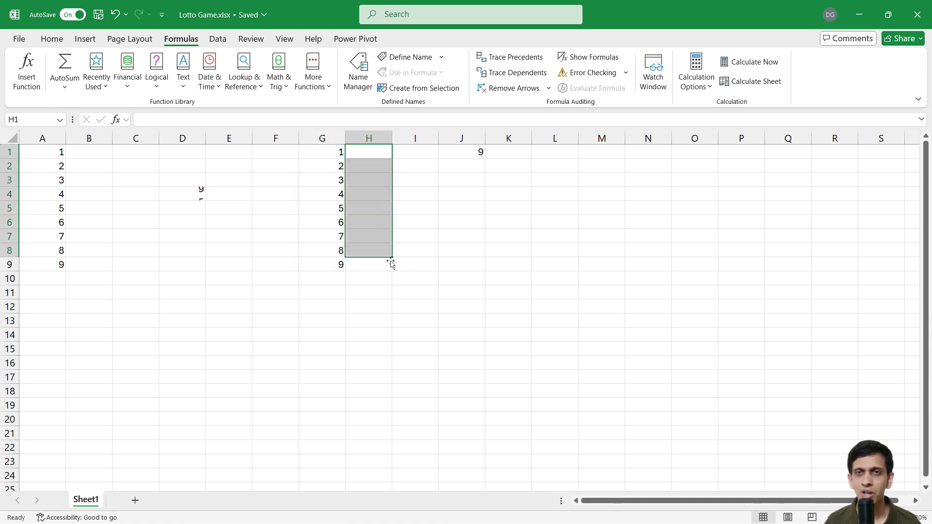
pyautogui.press('Left')
pyautogui.press('Left')
pyautogui.press('Left')
pyautogui.press('Left')
pyautogui.press('Down')
pyautogui.press('Down')
pyautogui.press('Down')
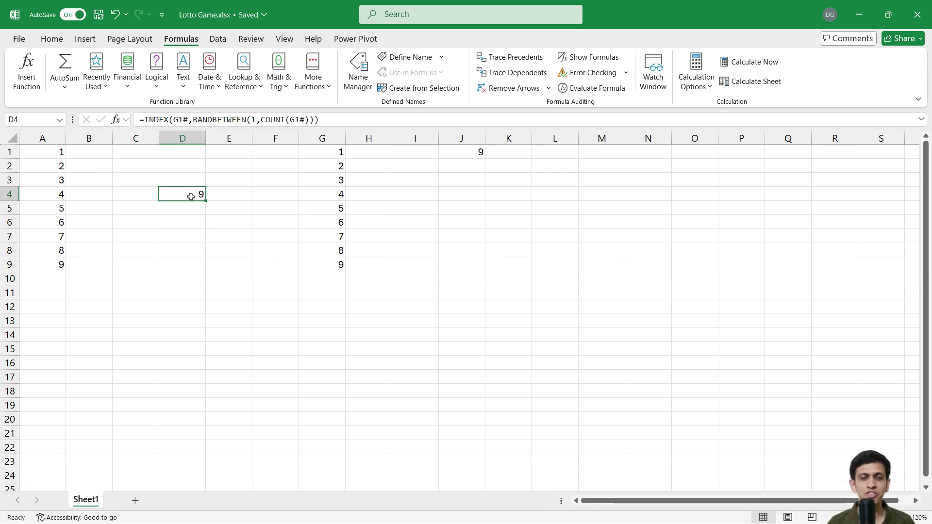
# Extend the number series in column A from A8:A9 down to 100 in A100.
pyautogui.press('Left')
pyautogui.press('Left')
pyautogui.press('Left')
pyautogui.press('Down')
pyautogui.press('Down')
pyautogui.press('Down')
pyautogui.press('Down')
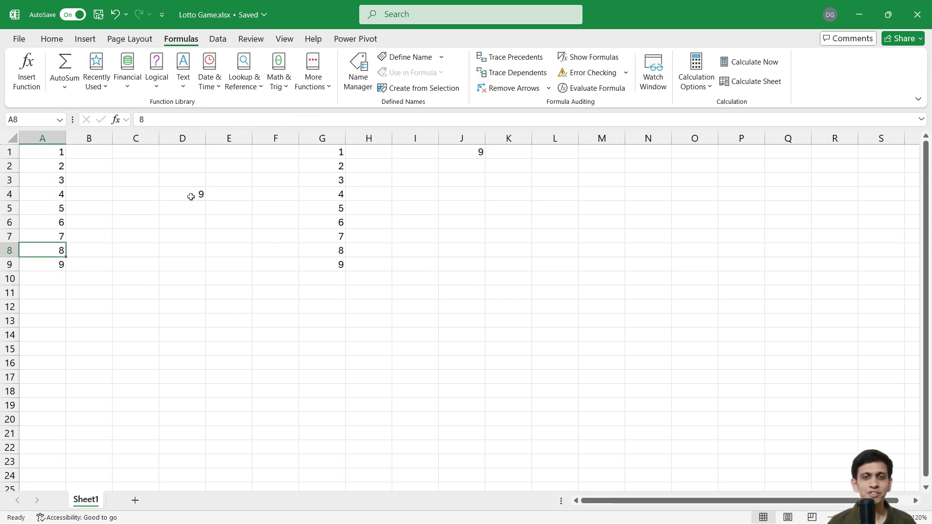
pyautogui.hotkey('shift', 'Down')
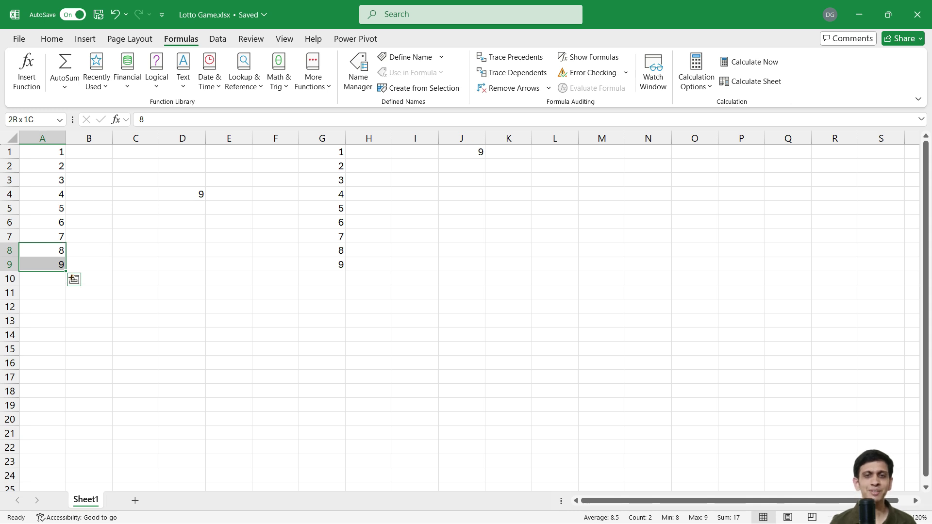
pyautogui.moveTo(67, 271); pyautogui.dragTo(50, 251)
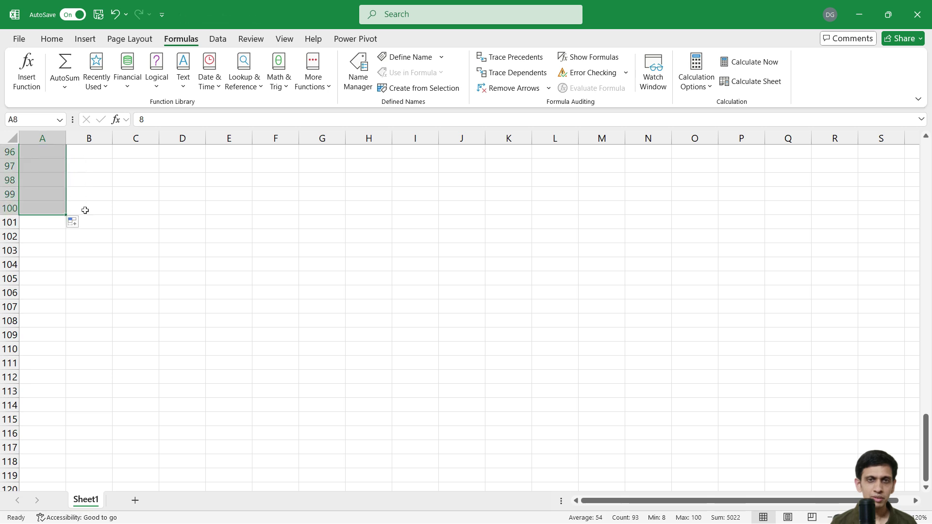
# Delete the numbers 91 to 100 from the end of column A.
pyautogui.scroll(1, 50, 252)
pyautogui.moveTo(47, 168); pyautogui.dragTo(46, 292)
pyautogui.press('Delete')
# Check whether the D4 draw formula's G1# reference covers the extended number list.
pyautogui.hotkey('ctrl', 'Home')
pyautogui.press('Right')
pyautogui.press('Down')
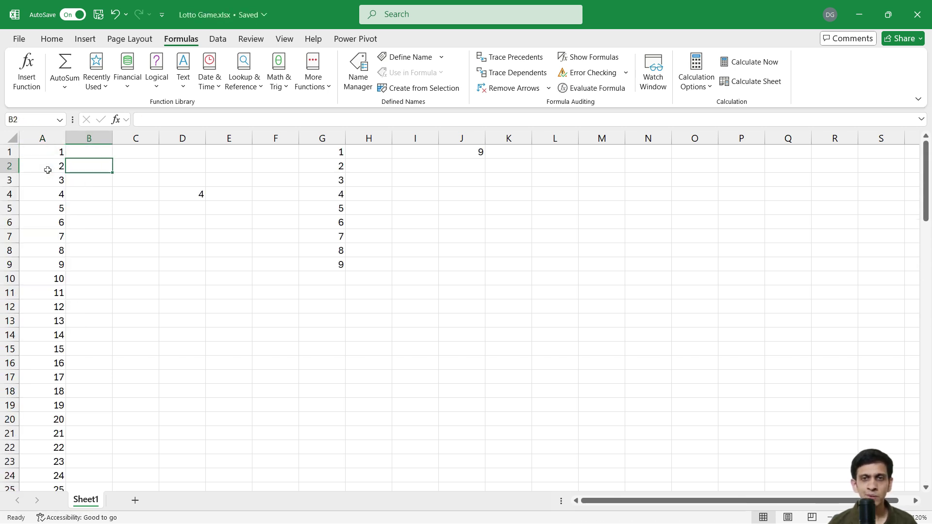
pyautogui.press('Right')
pyautogui.press('Right')
pyautogui.press('Down')
pyautogui.press('Down')
pyautogui.press('F2')
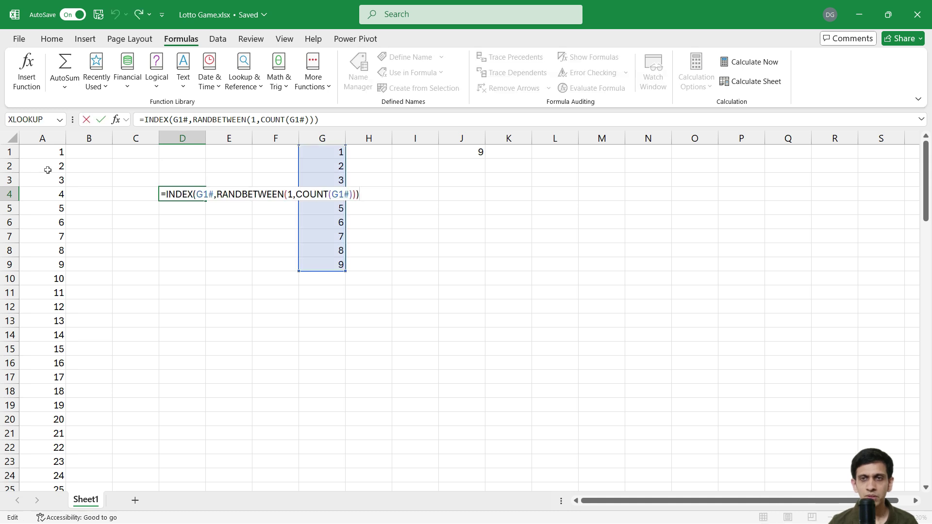
pyautogui.press('Escape')
# Extend the array range in G1's FILTER formula to A1:A90.
pyautogui.press('Right')
pyautogui.press('Right')
pyautogui.press('Up')
pyautogui.press('Up')
pyautogui.press('Right')
pyautogui.press('Up')
pyautogui.press('F2')
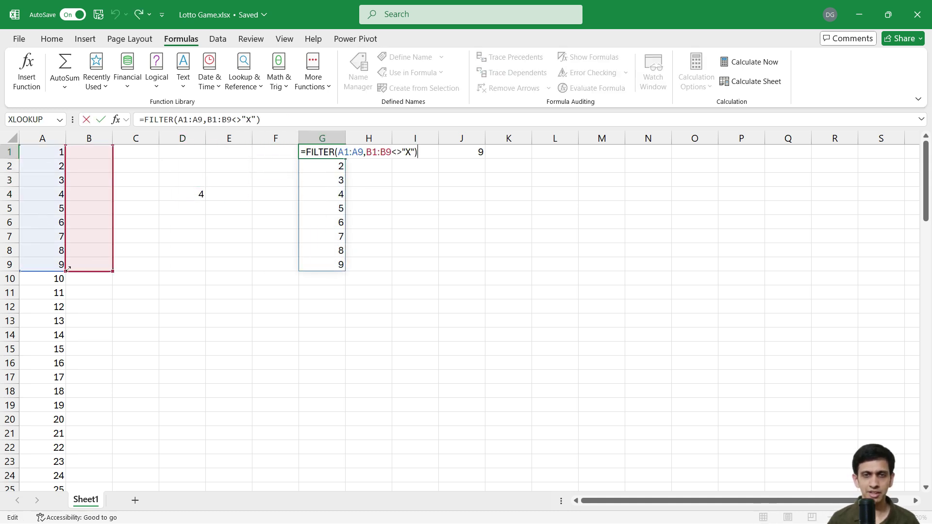
pyautogui.moveTo(74, 279); pyautogui.dragTo(43, 478)
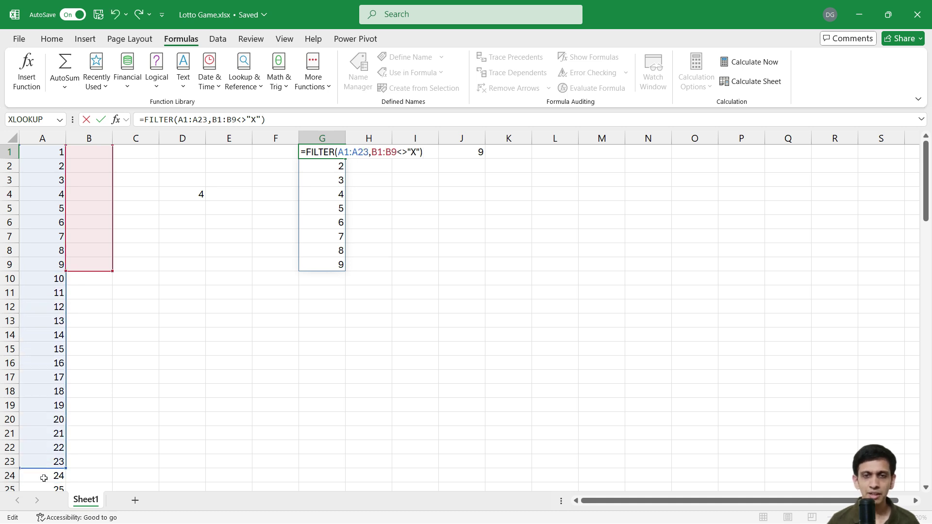
pyautogui.scroll(-2, 44, 478)
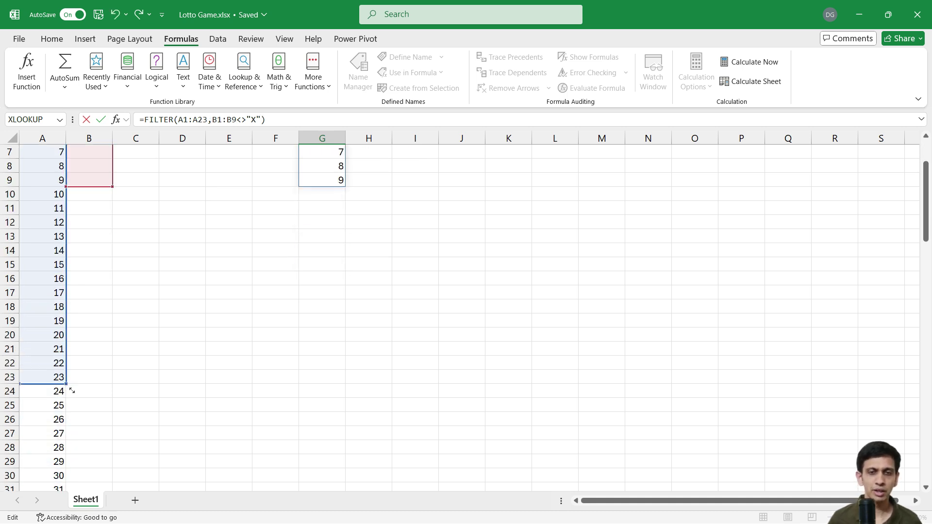
pyautogui.moveTo(72, 391); pyautogui.dragTo(58, 260)
pyautogui.scroll(2, 128, 252)
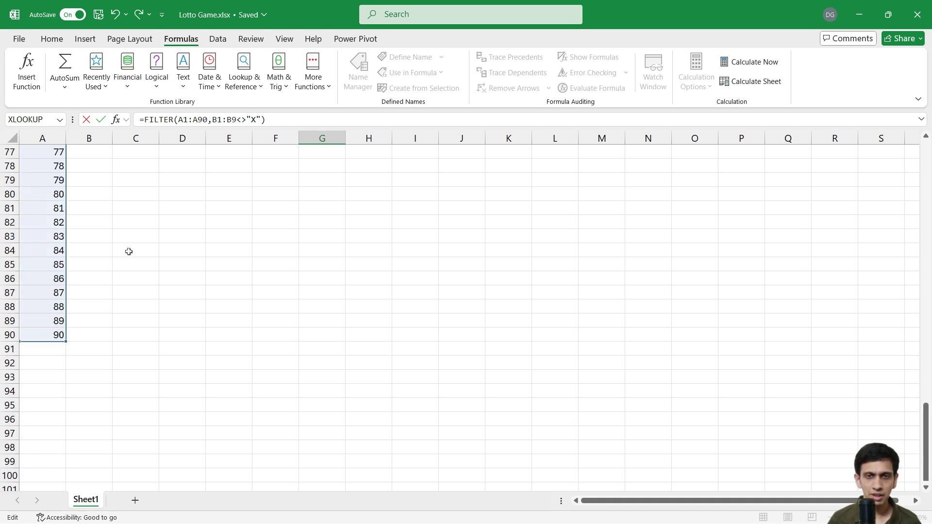
# Change the include range in G1's FILTER formula to B1:B90 and enter the formula.
pyautogui.scroll(11, 128, 251)
pyautogui.scroll(14, 222, 264)
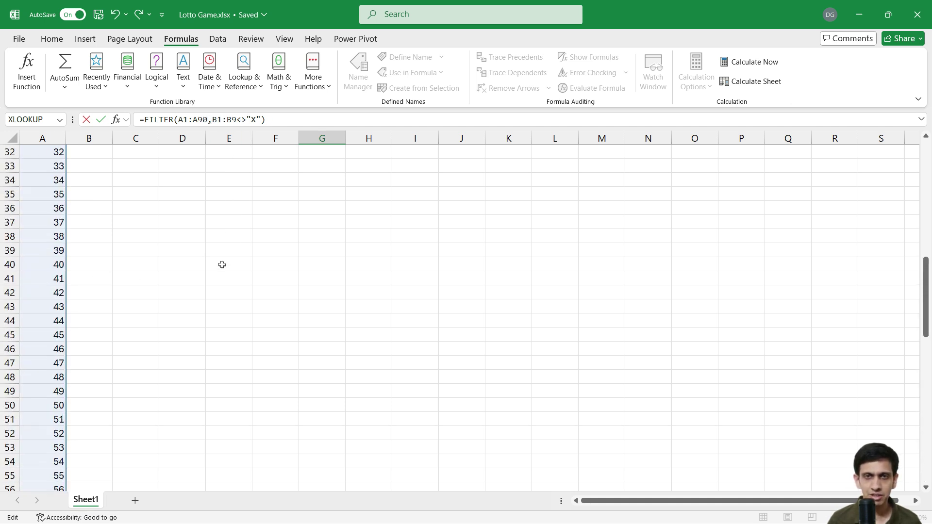
pyautogui.click(239, 121)
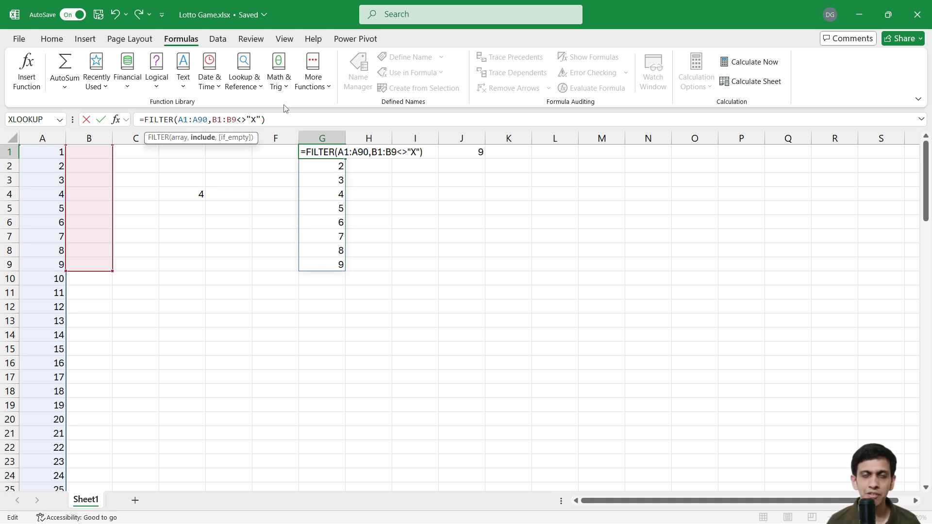
pyautogui.write('0')
pyautogui.press('Return')
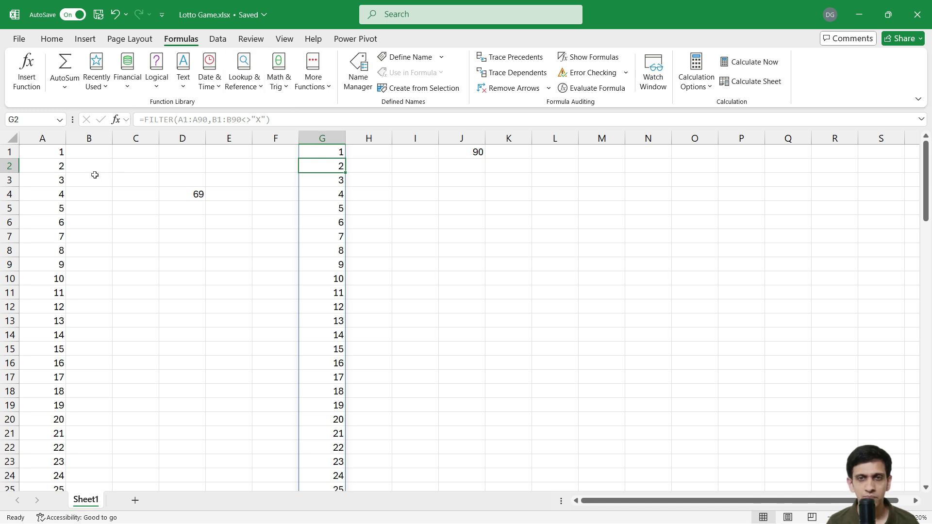
# Compare the number list in column A with the filtered list in column G down to row 90.
pyautogui.click(94, 168)
pyautogui.click(94, 212)
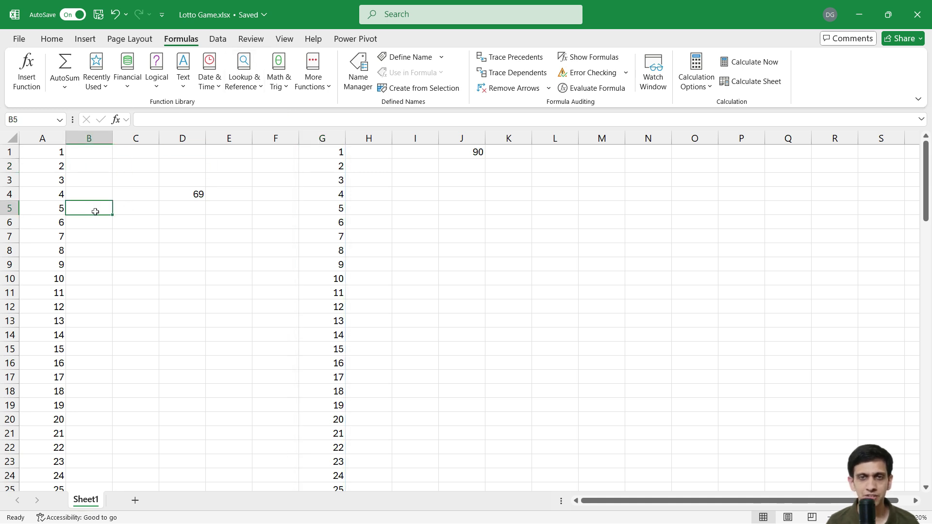
pyautogui.scroll(-2, 108, 190)
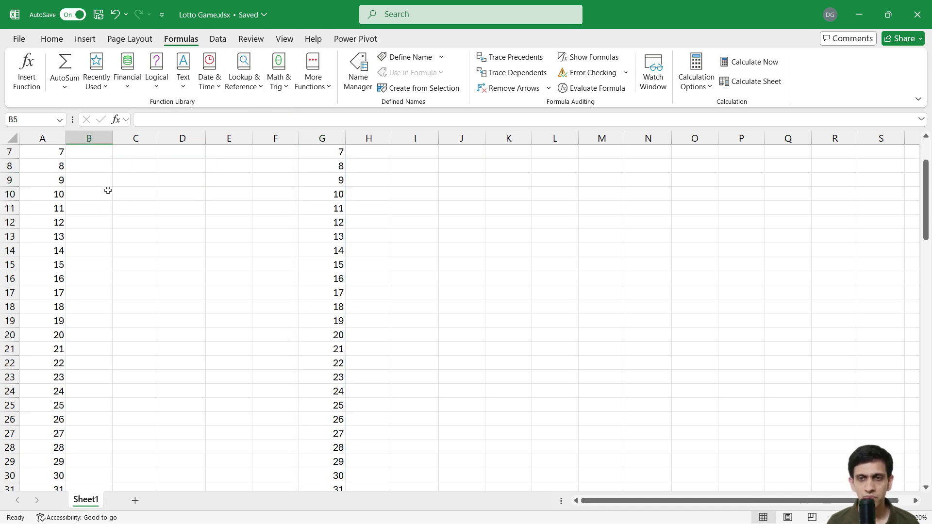
pyautogui.scroll(2, 108, 190)
pyautogui.scroll(-20, 283, 223)
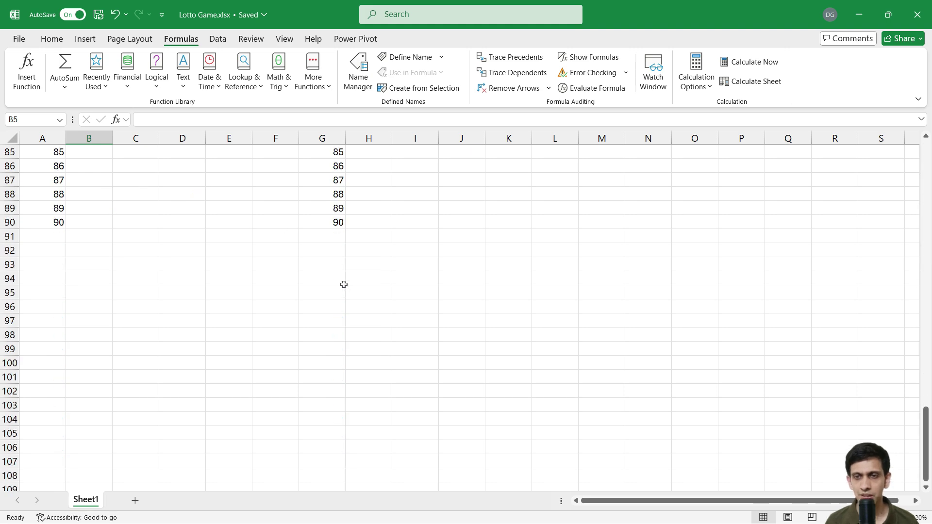
pyautogui.scroll(1, 343, 285)
pyautogui.click(330, 307)
pyautogui.scroll(19, 98, 272)
pyautogui.click(98, 267)
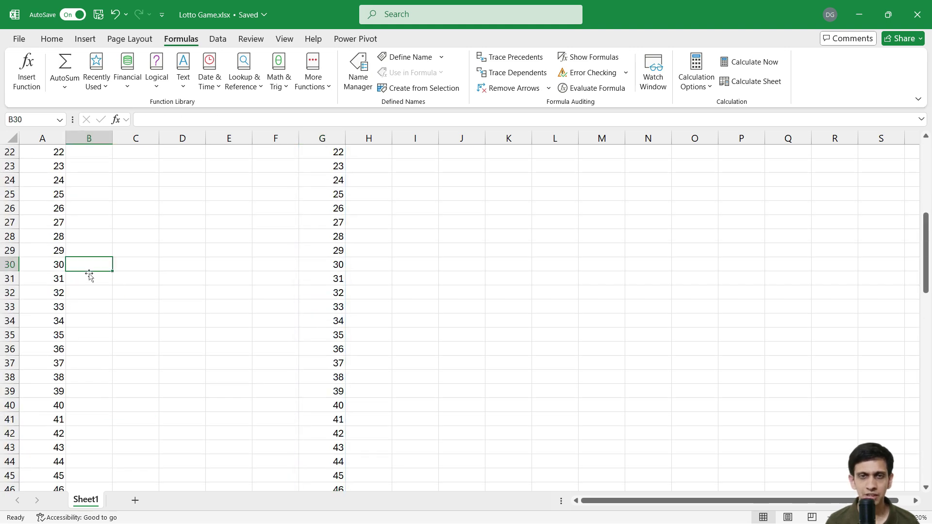
# Mark number 69 as drawn by entering an X in B69.
pyautogui.scroll(7, 112, 234)
pyautogui.scroll(-11, 104, 265)
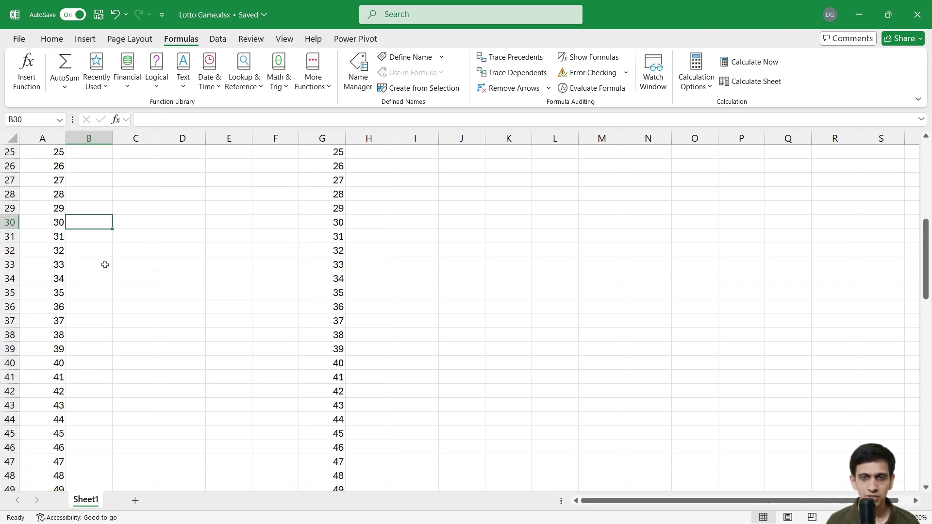
pyautogui.scroll(-3, 97, 340)
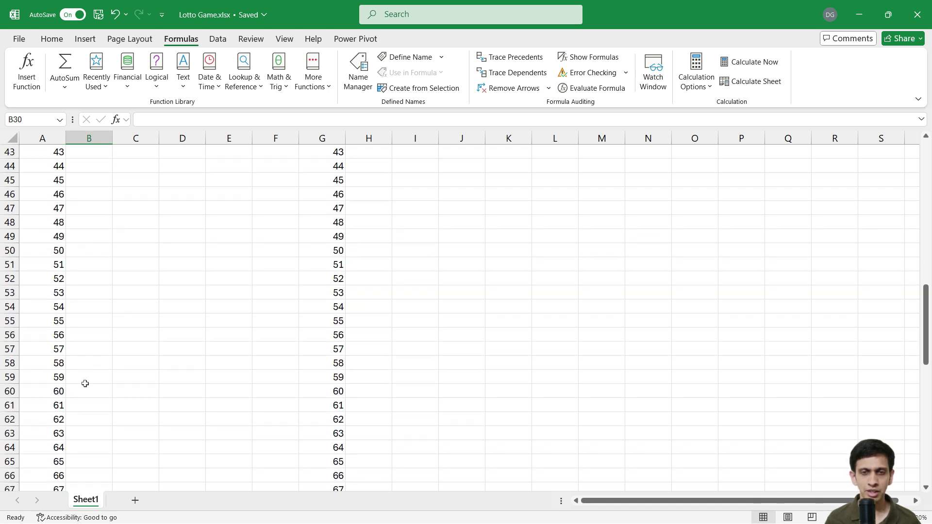
pyautogui.scroll(-2, 85, 383)
pyautogui.scroll(-1, 85, 384)
pyautogui.click(86, 433)
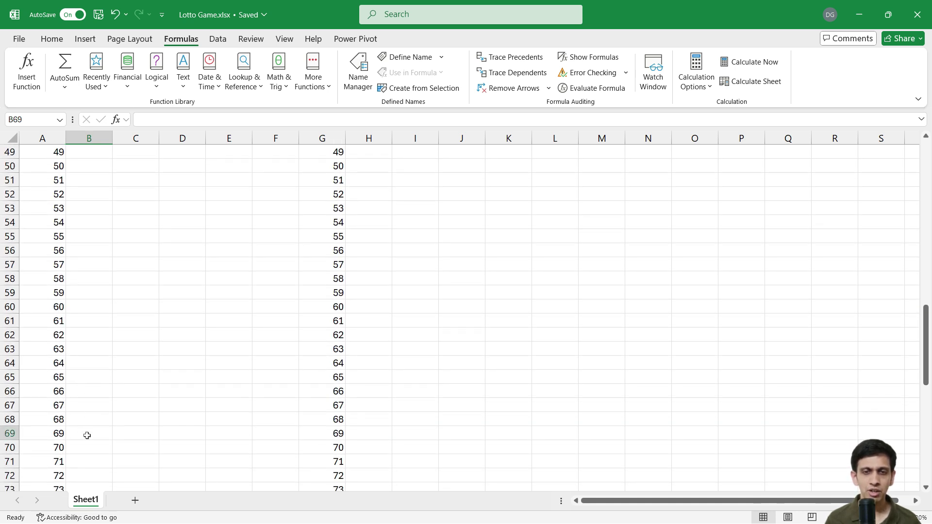
pyautogui.write('x')
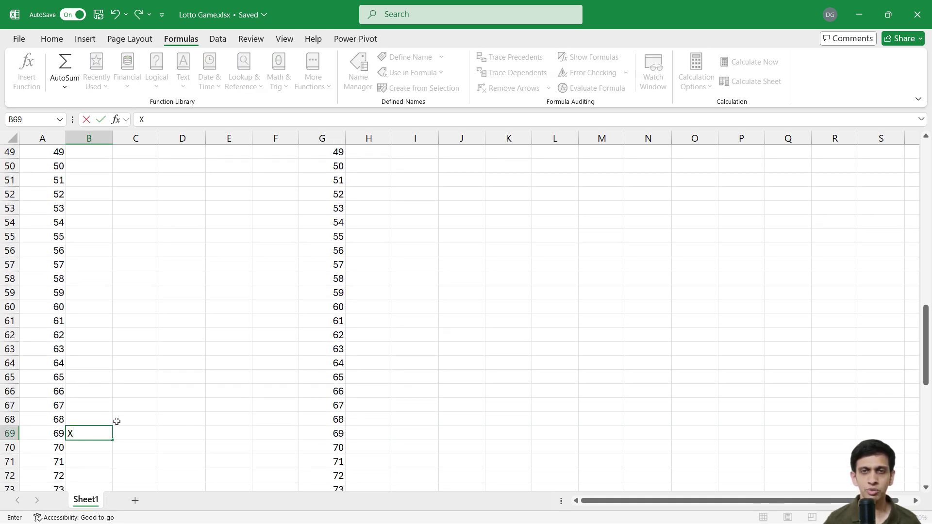
pyautogui.press('Return')
# Examine the filtered list in column G at its end and around number 69 for the missing drawn number.
pyautogui.scroll(-7, 316, 398)
pyautogui.click(337, 418)
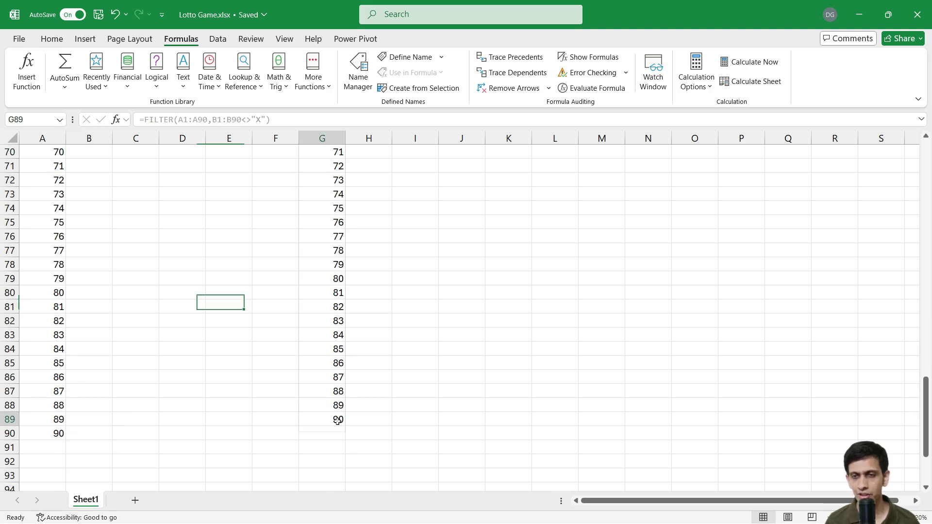
pyautogui.scroll(17, 335, 389)
pyautogui.scroll(6, 333, 364)
pyautogui.scroll(-8, 333, 364)
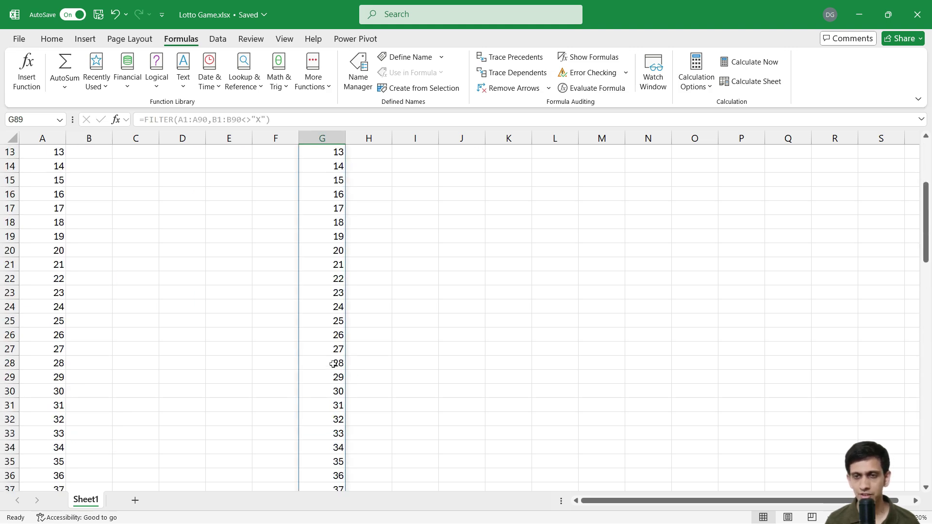
pyautogui.scroll(-7, 333, 364)
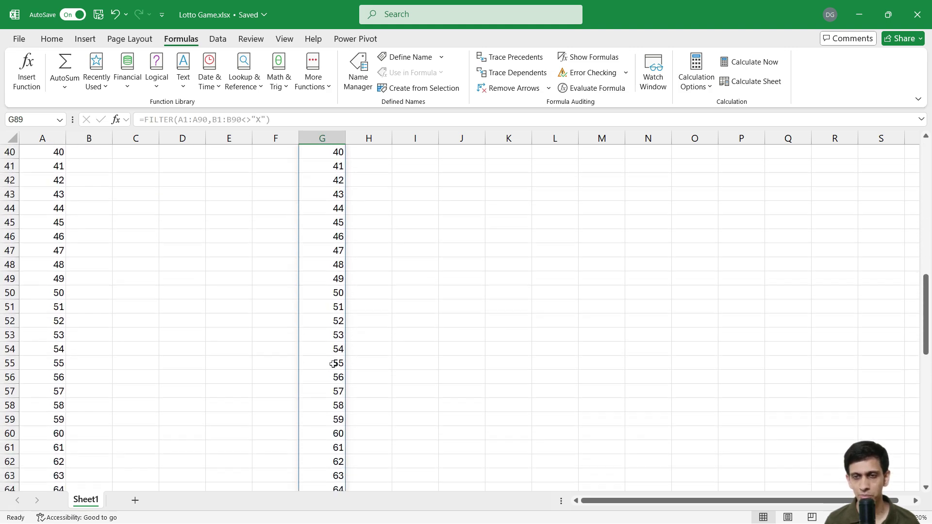
pyautogui.scroll(-2, 328, 390)
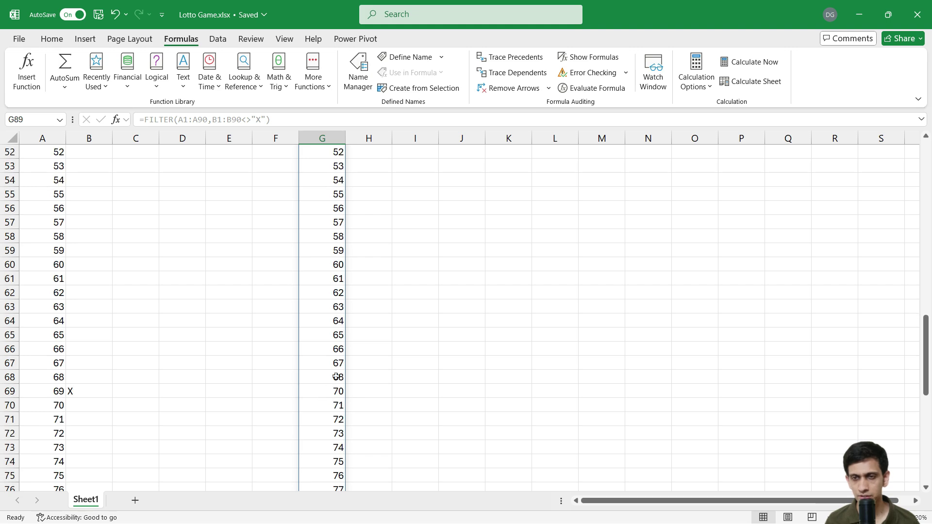
pyautogui.click(333, 378)
pyautogui.click(333, 394)
# Mark number 43 as drawn by entering an X in B43.
pyautogui.scroll(17, 94, 318)
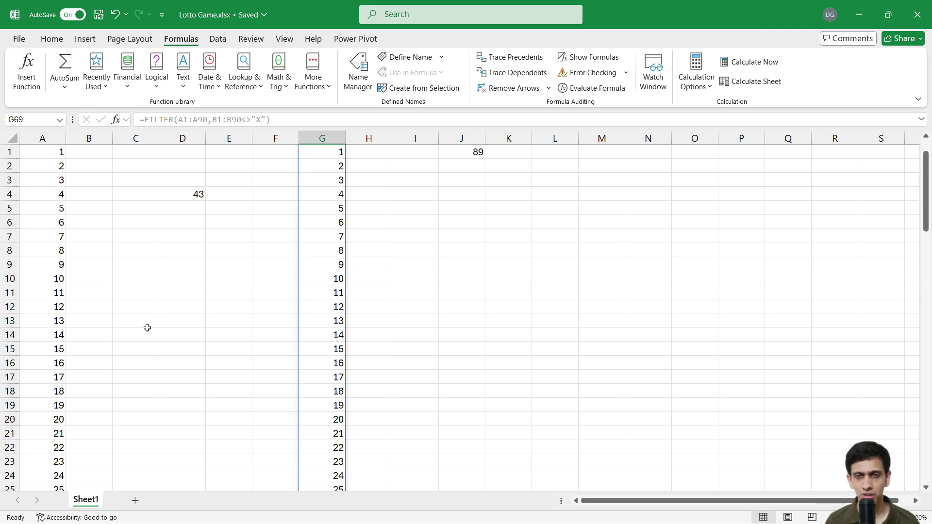
pyautogui.scroll(-8, 102, 292)
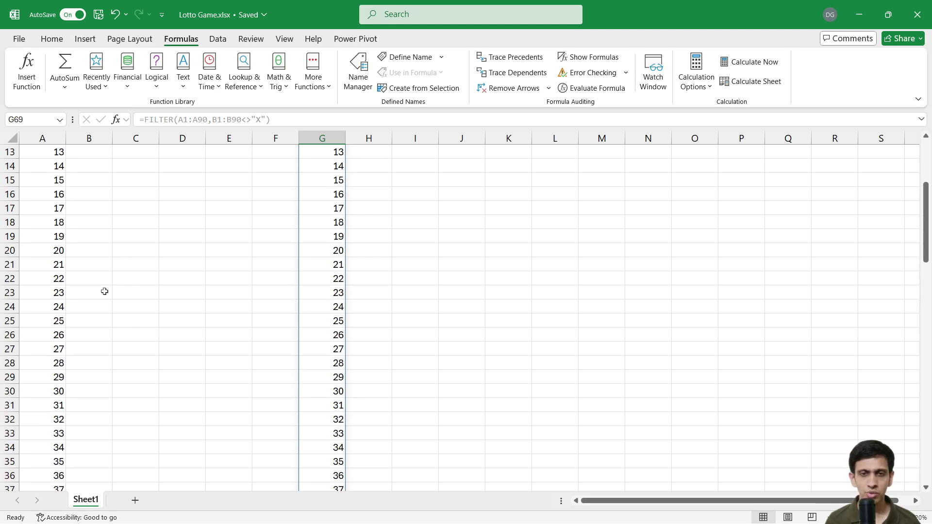
pyautogui.click(79, 407)
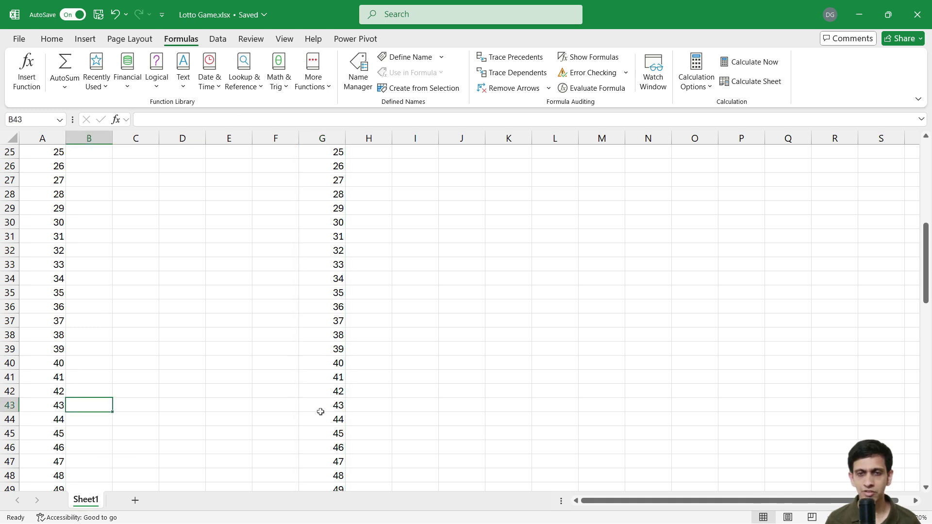
pyautogui.write('X')
pyautogui.press('Return')
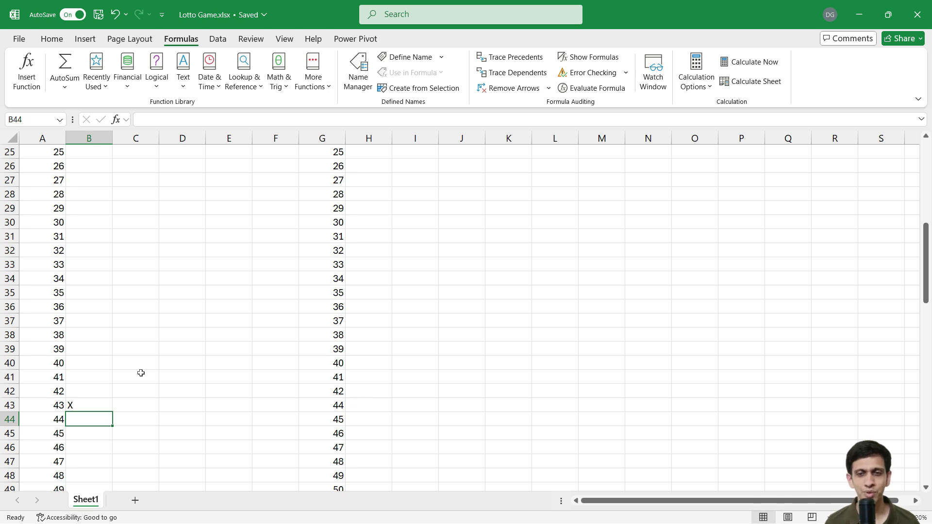
# Delete the helper count formula in J1.
pyautogui.scroll(8, 111, 279)
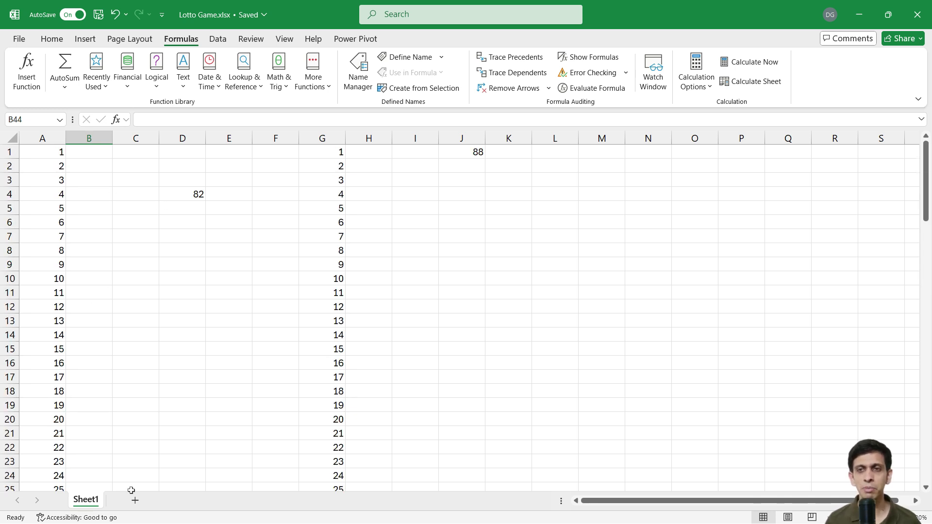
pyautogui.click(464, 152)
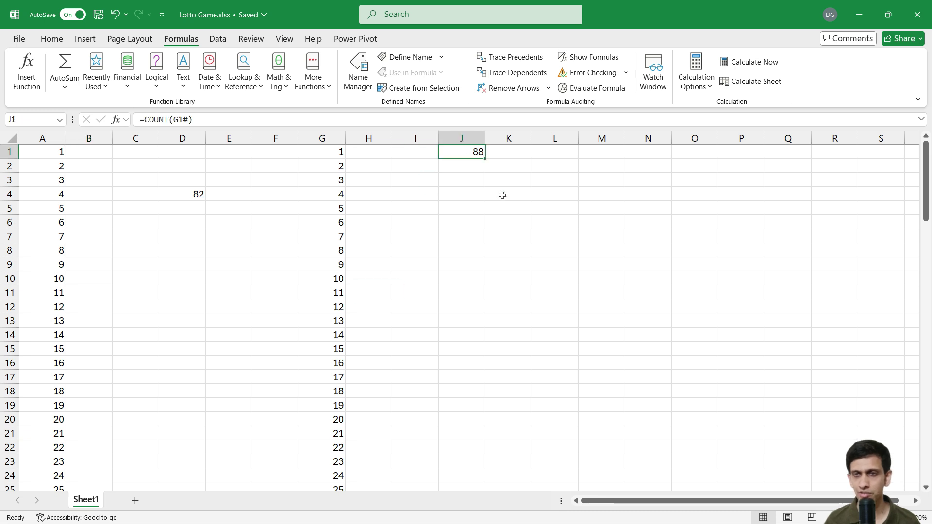
pyautogui.press('F9')
# Review the random draw formula in D4 and its references to the filtered list without changing it.
pyautogui.click(198, 200)
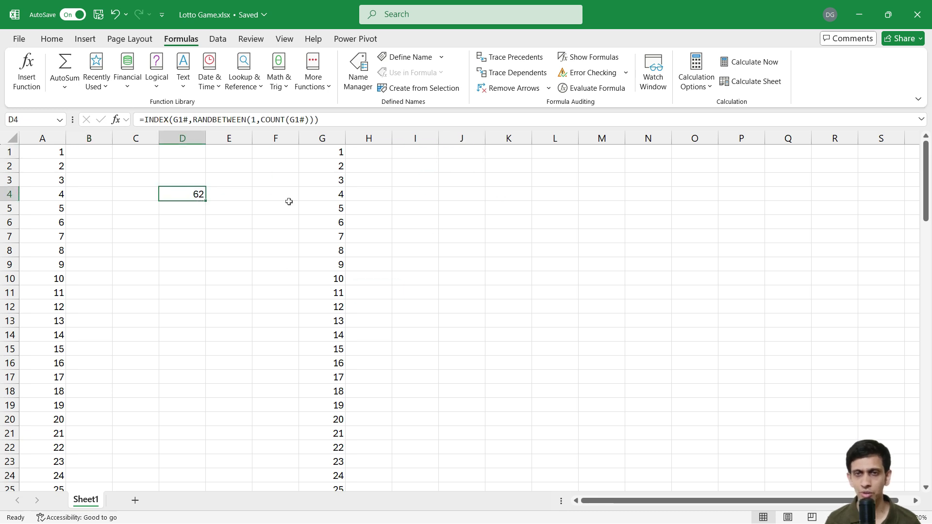
pyautogui.press('F2')
pyautogui.press('Escape')
pyautogui.press('F2')
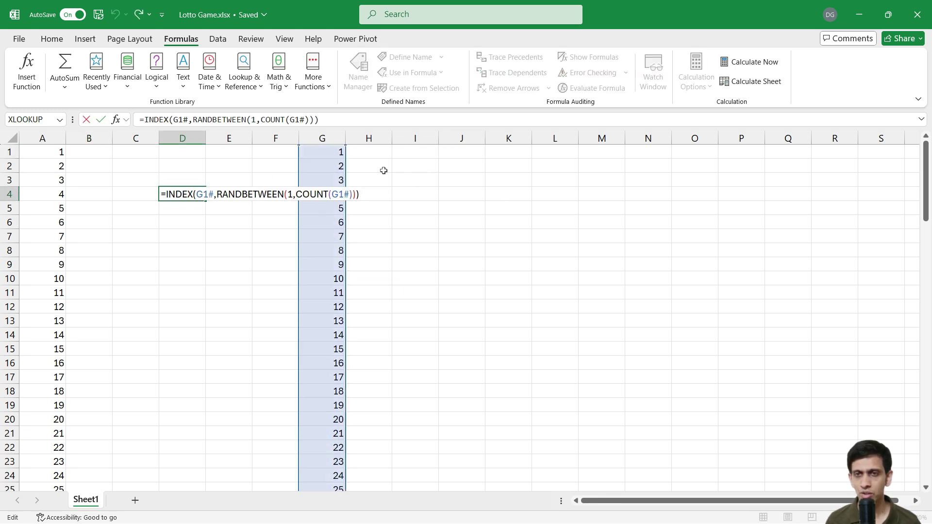
pyautogui.press('Escape')
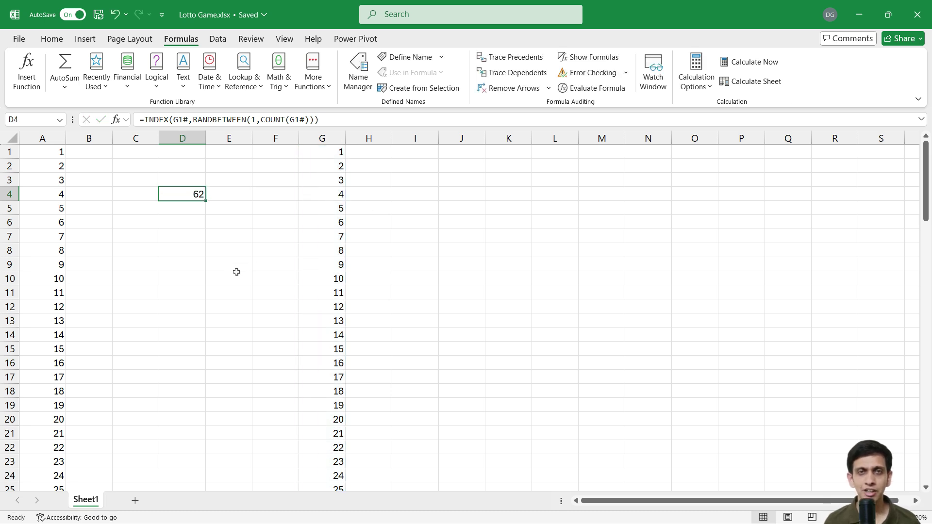
# Add a new worksheet and name it Board.
pyautogui.click(135, 500)
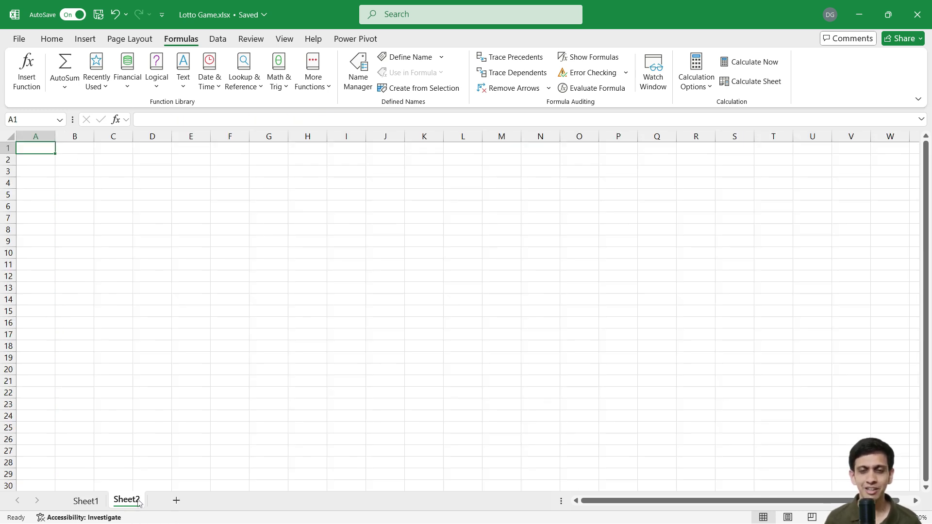
pyautogui.doubleClick(127, 502)
pyautogui.write('b')
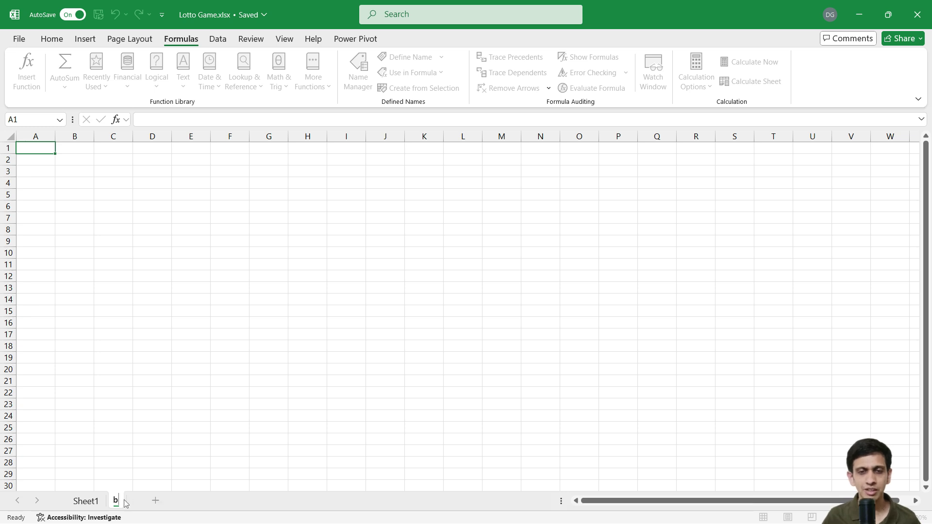
pyautogui.press('BackSpace')
pyautogui.write('Board')
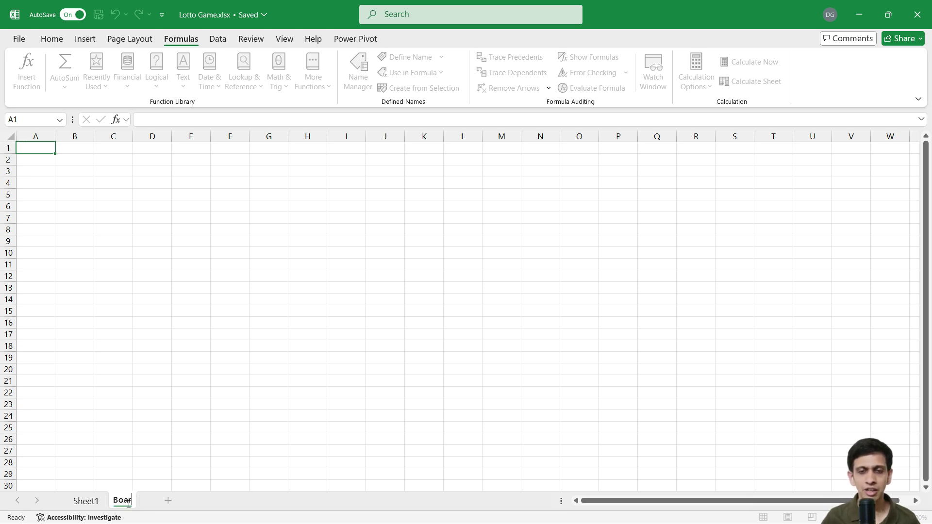
pyautogui.press('Return')
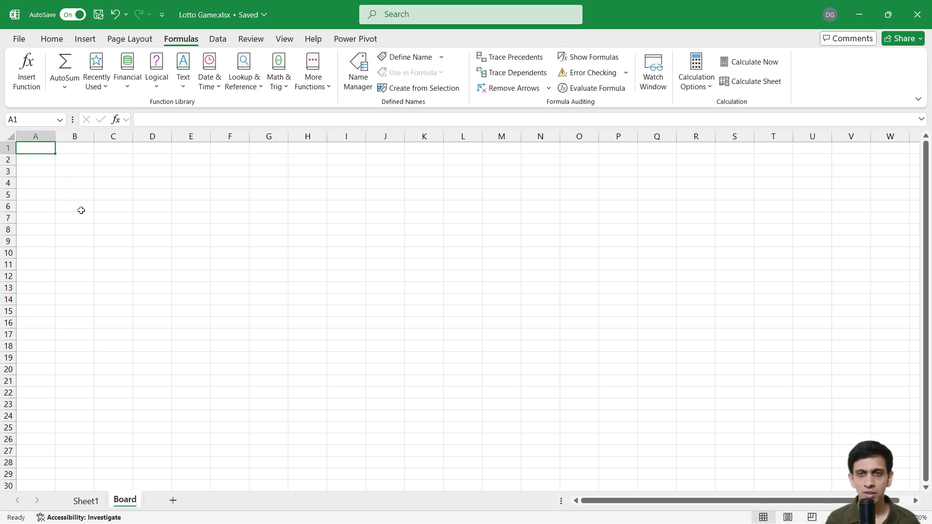
# Enter =SEQUENCE(9,10) in B4 of the Board sheet to generate the number grid.
pyautogui.scroll(3, 97, 234)
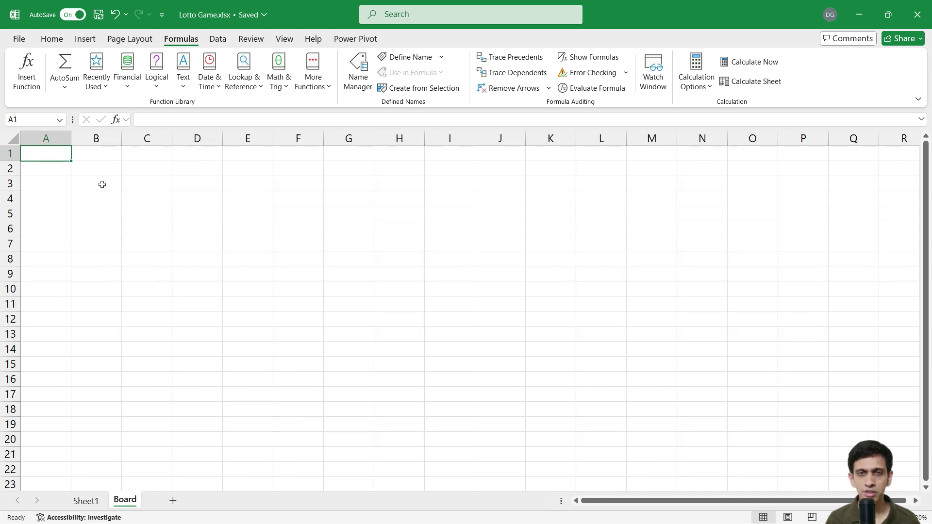
pyautogui.click(102, 187)
pyautogui.press('Down')
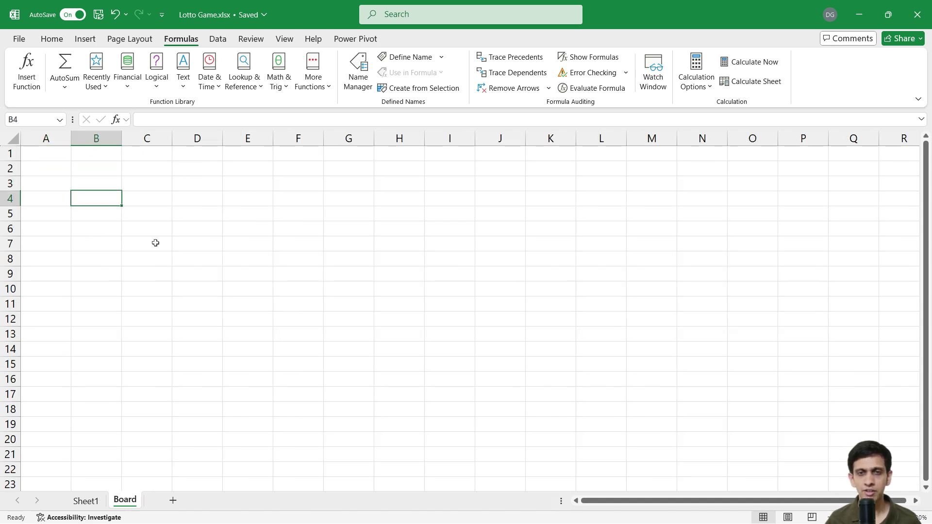
pyautogui.write('=seq')
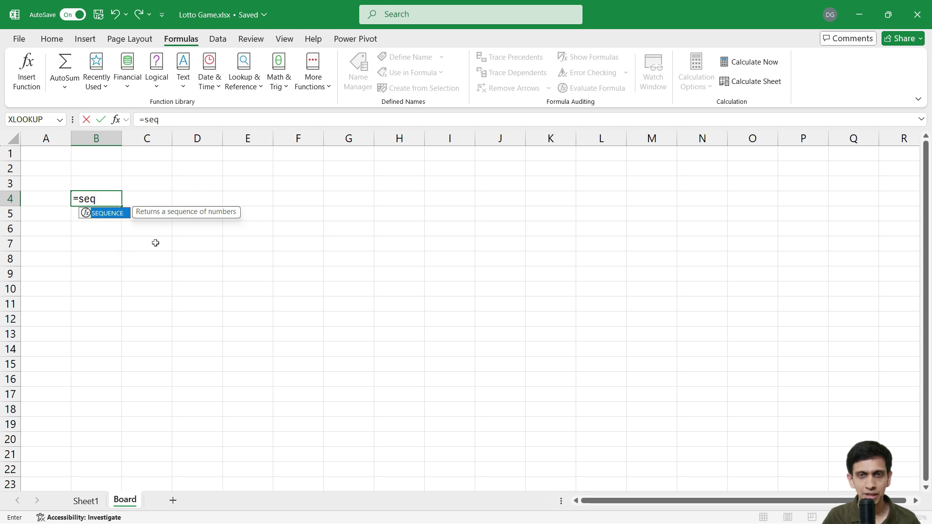
pyautogui.press('Tab')
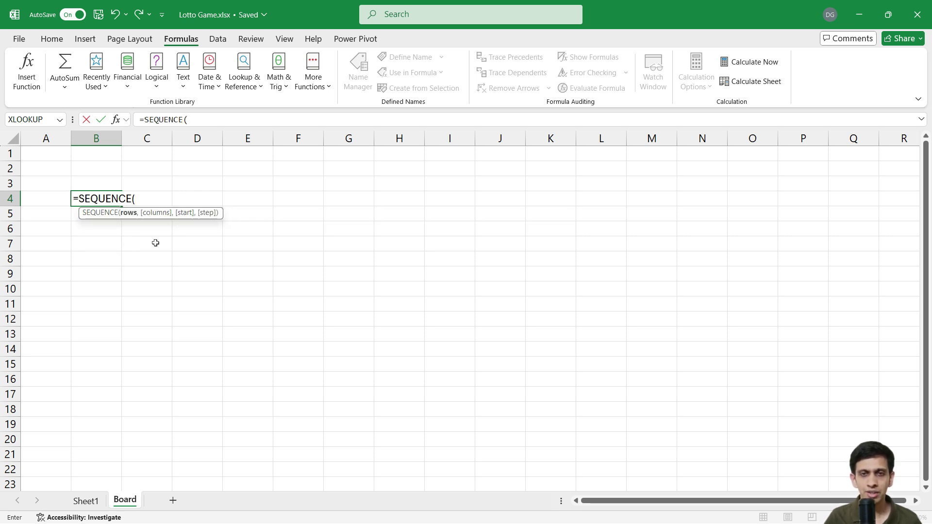
pyautogui.write('9,')
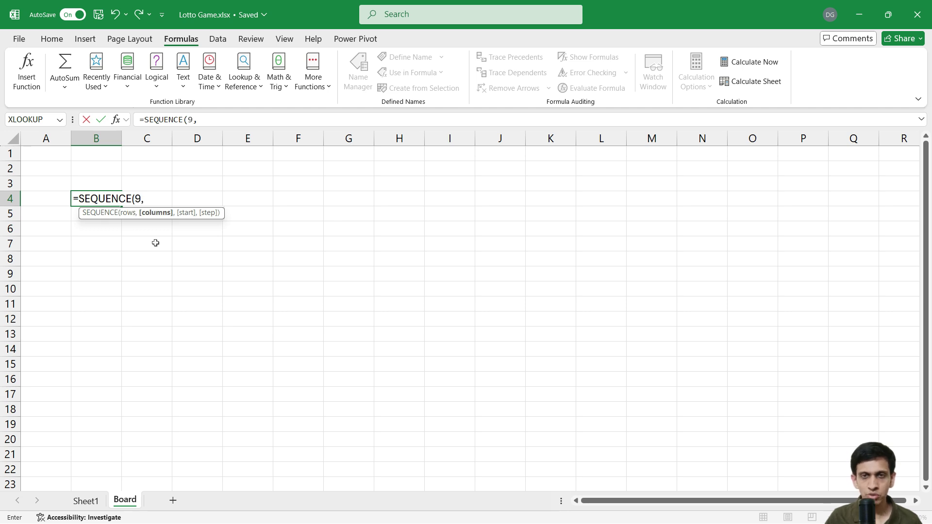
pyautogui.write('10)')
pyautogui.press('Return')
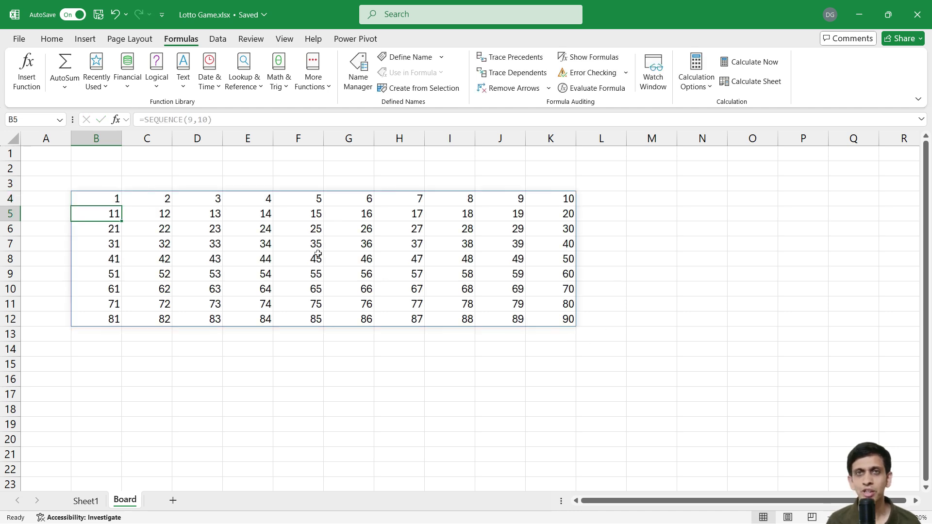
# Convert the number grid in B4:K12 from a formula to static values by pasting it over itself as values.
pyautogui.click(92, 200)
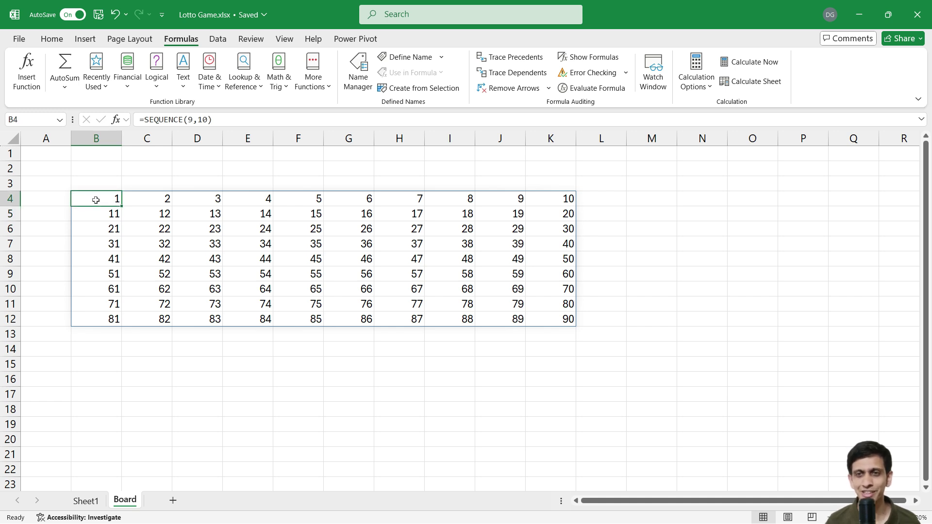
pyautogui.hotkey('ctrl', 'shift', 'Right')
pyautogui.hotkey('ctrl', 'shift', 'Down')
pyautogui.hotkey('ctrl', 'c')
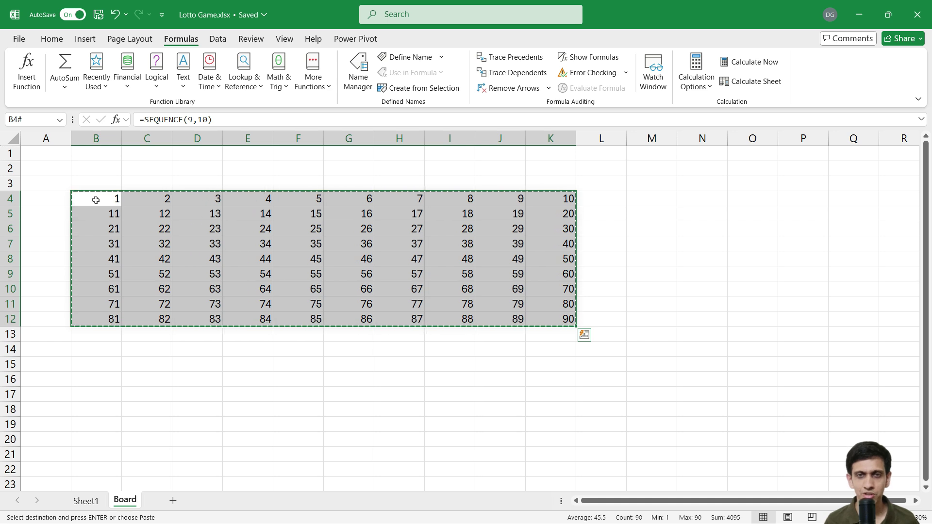
pyautogui.hotkey('ctrl', 'shift', 'v')
pyautogui.press('Escape')
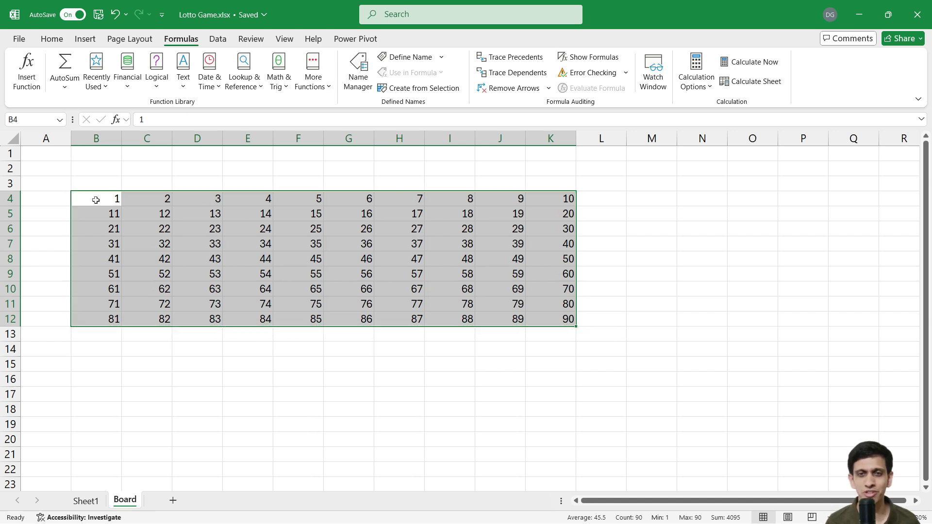
# Centre the numbers in B4:K12 and set their font to Aptos ExtraBold.
pyautogui.click(105, 243)
pyautogui.moveTo(99, 201); pyautogui.dragTo(536, 320)
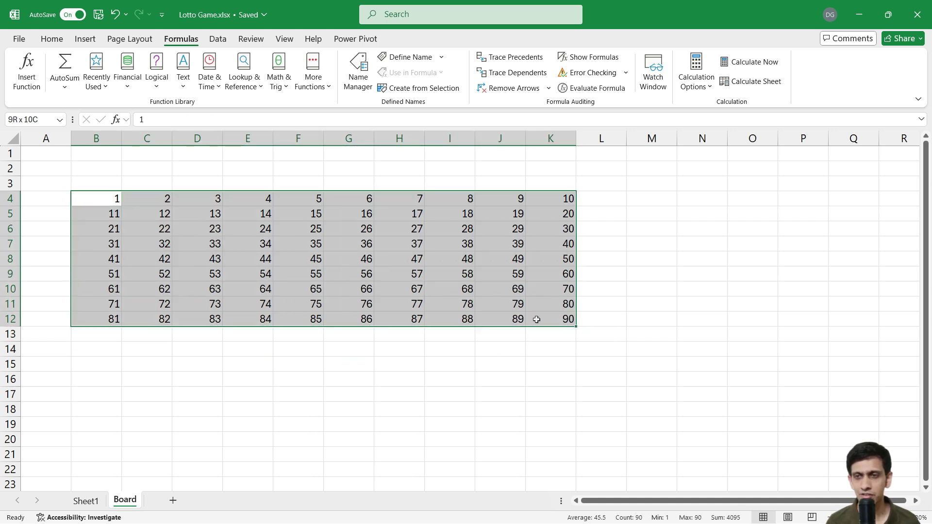
pyautogui.click(51, 39)
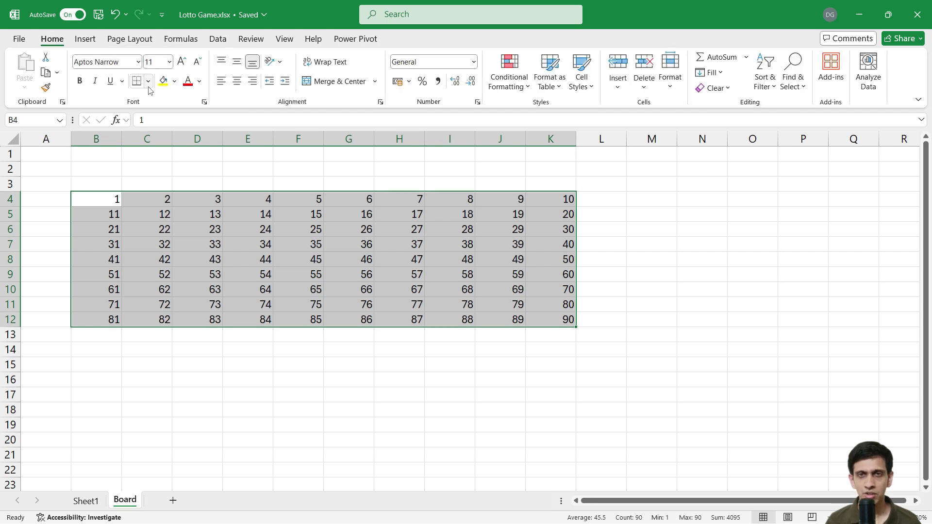
pyautogui.click(238, 83)
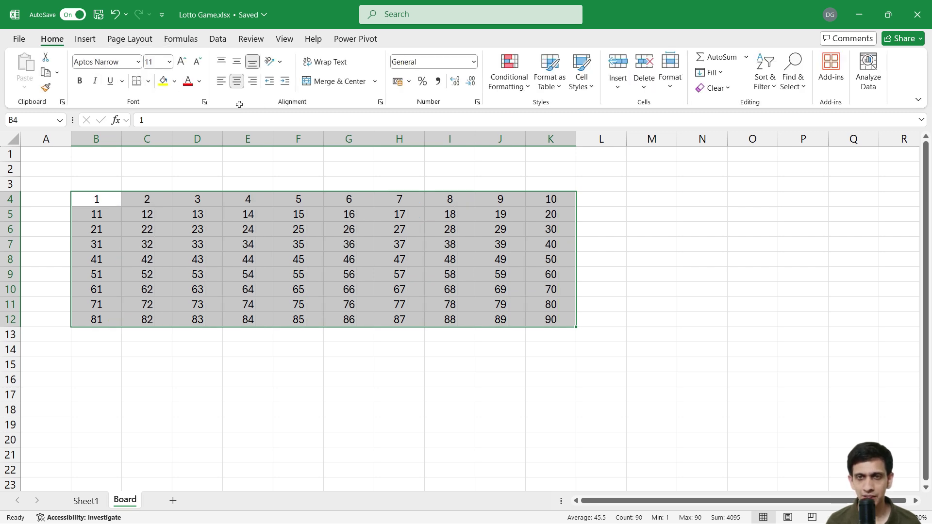
pyautogui.click(138, 66)
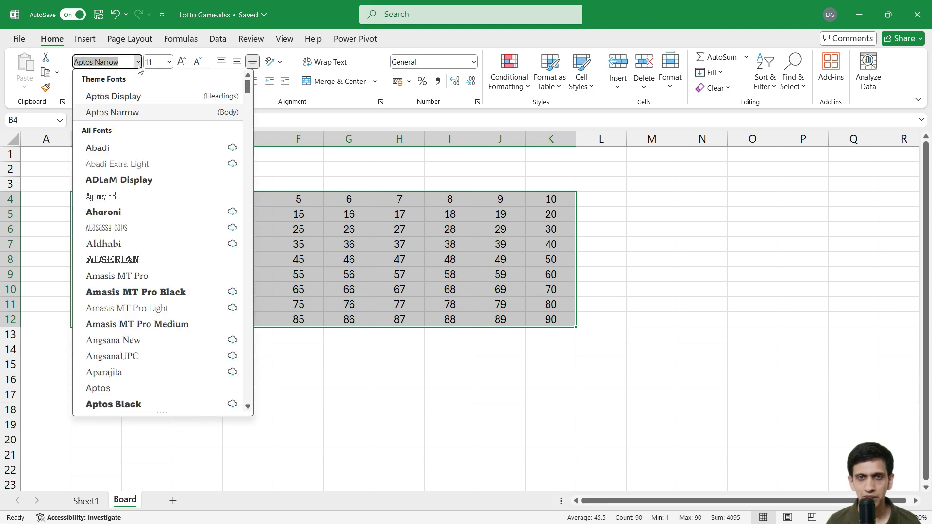
pyautogui.scroll(-1, 168, 176)
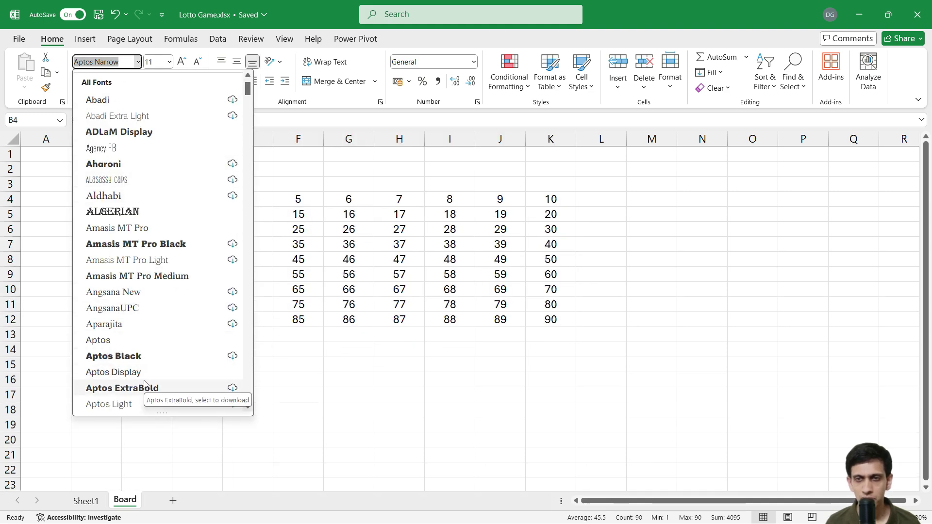
pyautogui.click(144, 387)
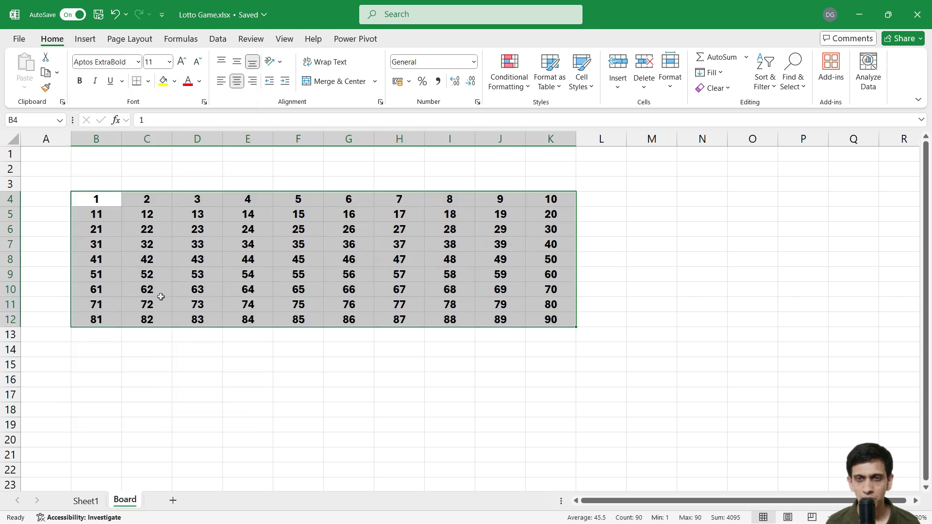
pyautogui.click(190, 245)
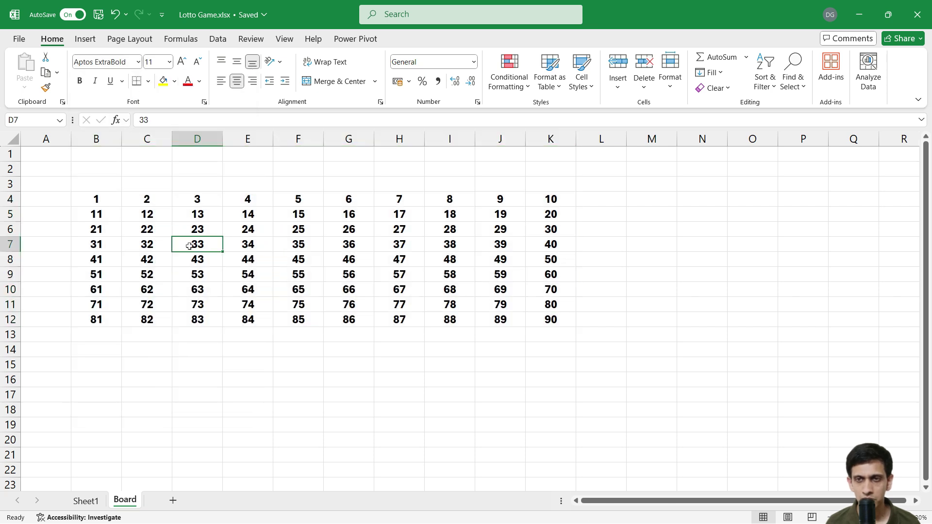
# Compare the Board sheet's number grid with the number list, X marking column and random draw in D4 on Sheet1.
pyautogui.click(105, 203)
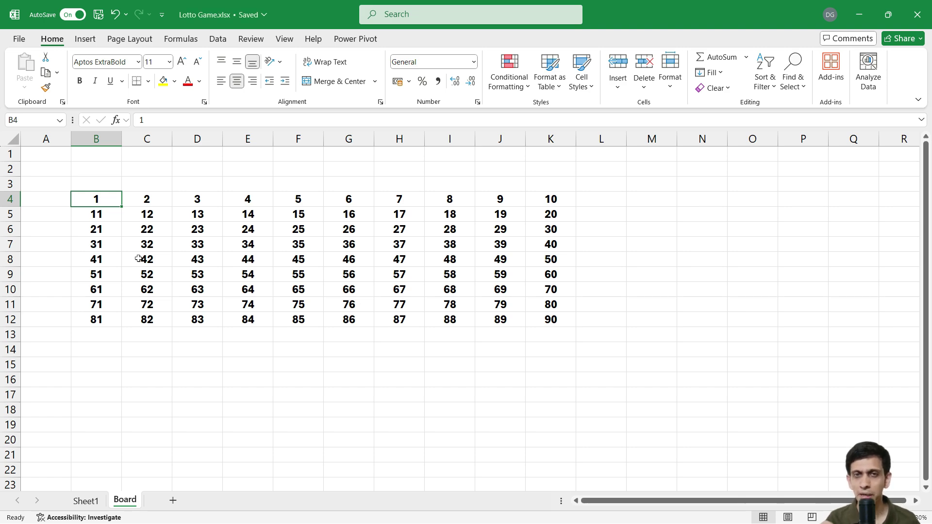
pyautogui.click(86, 502)
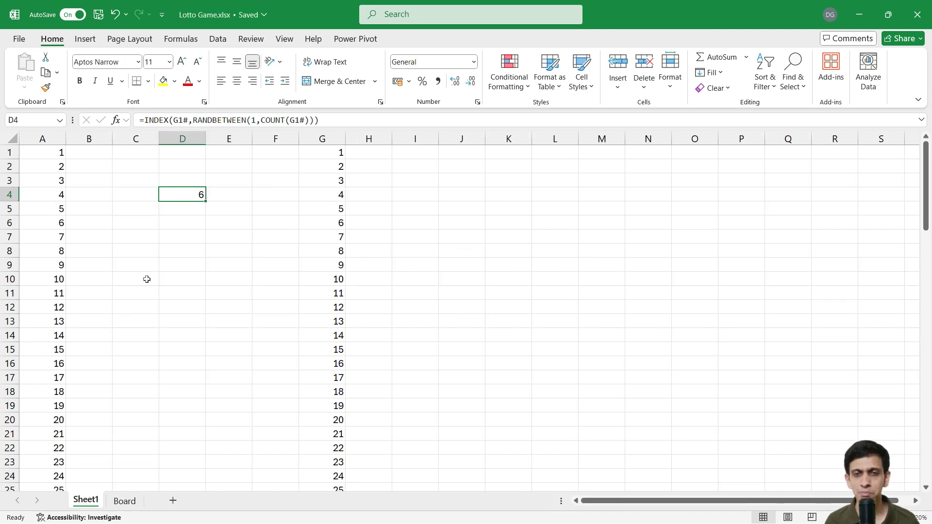
pyautogui.click(128, 236)
pyautogui.click(97, 196)
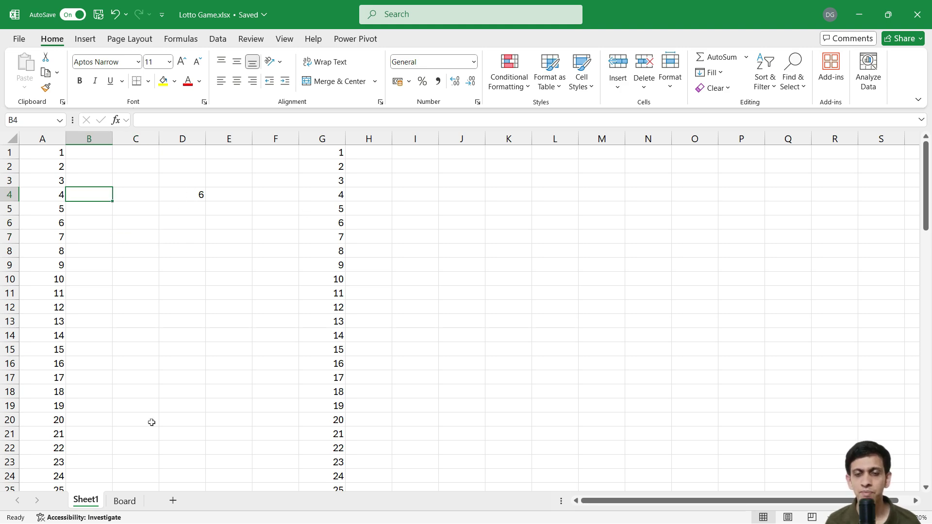
pyautogui.click(125, 502)
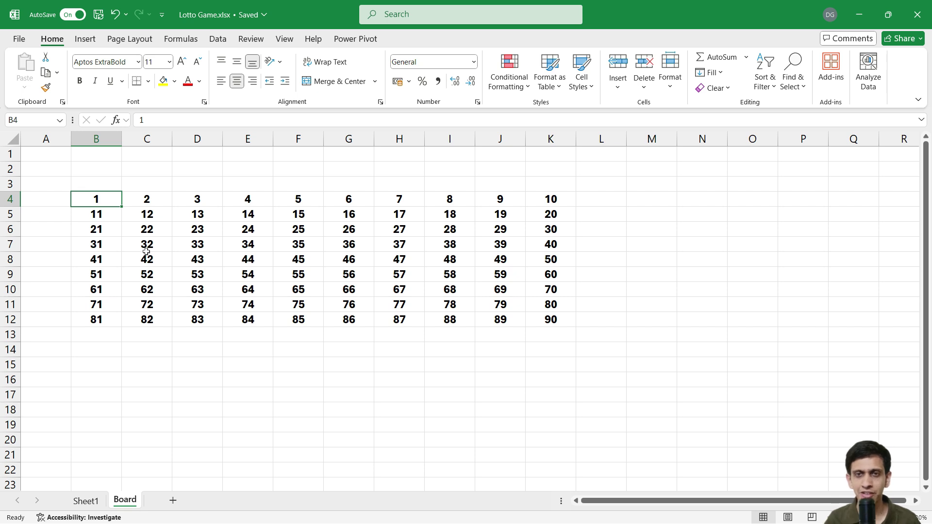
pyautogui.click(192, 245)
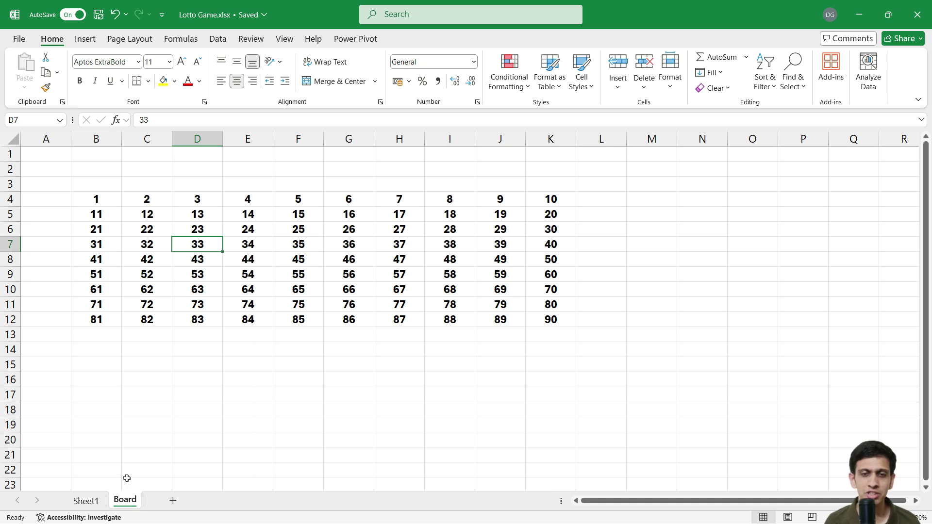
pyautogui.click(87, 502)
pyautogui.click(199, 200)
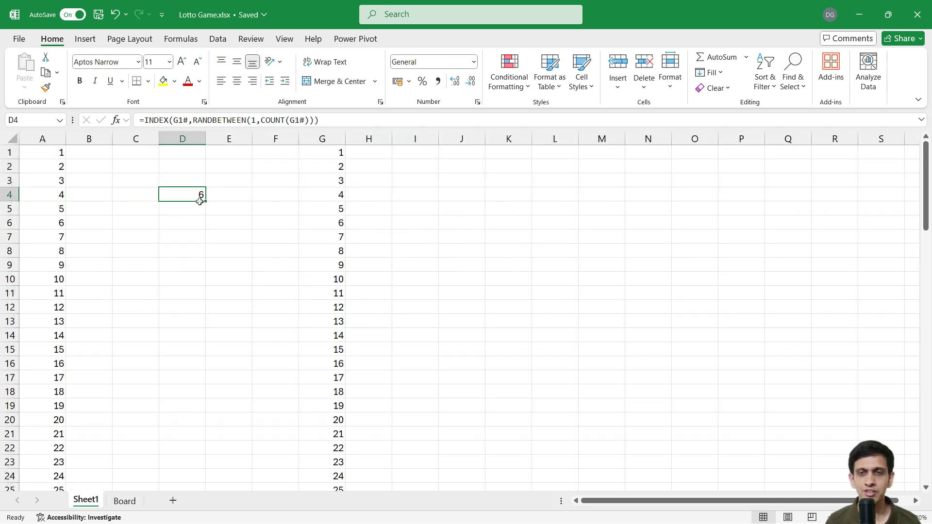
# Examine the FILTER formula in G1 and compare its list with the X marks in column B.
pyautogui.click(341, 159)
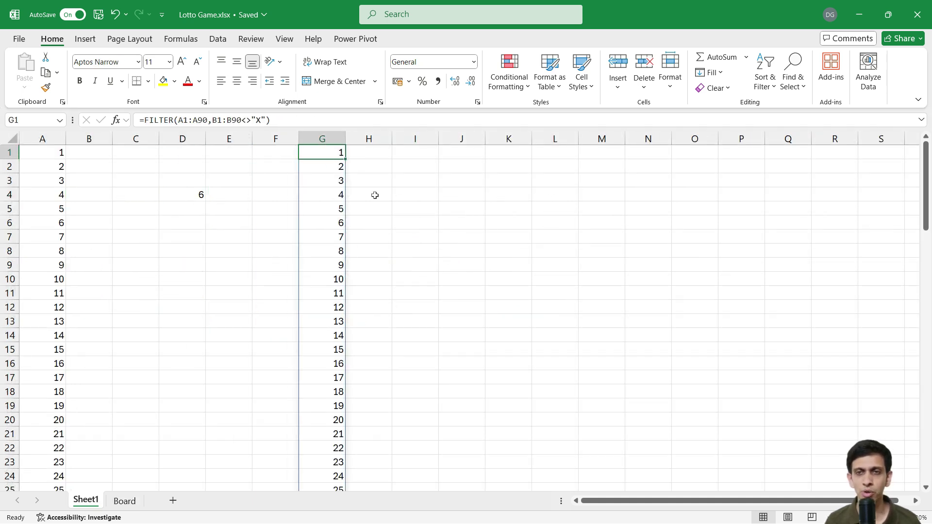
pyautogui.click(345, 159)
pyautogui.click(344, 159)
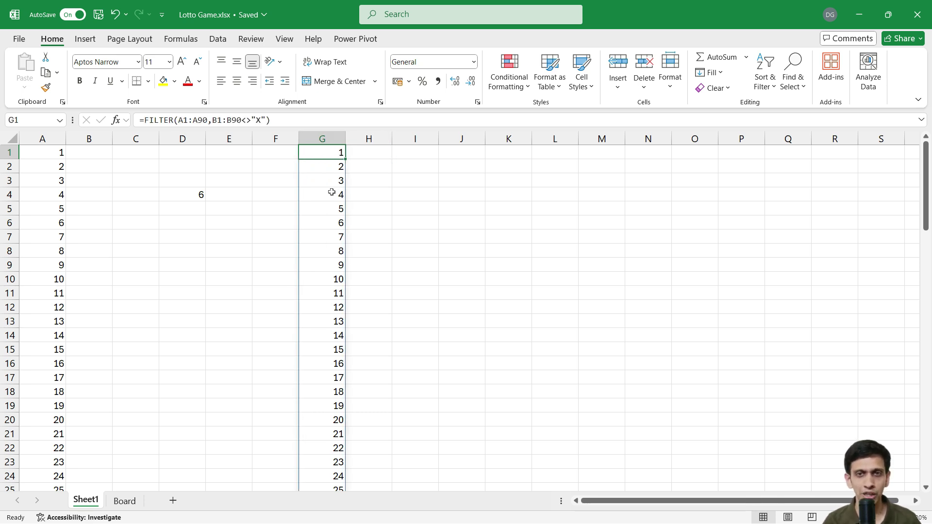
pyautogui.scroll(-5, 210, 271)
pyautogui.scroll(-7, 125, 308)
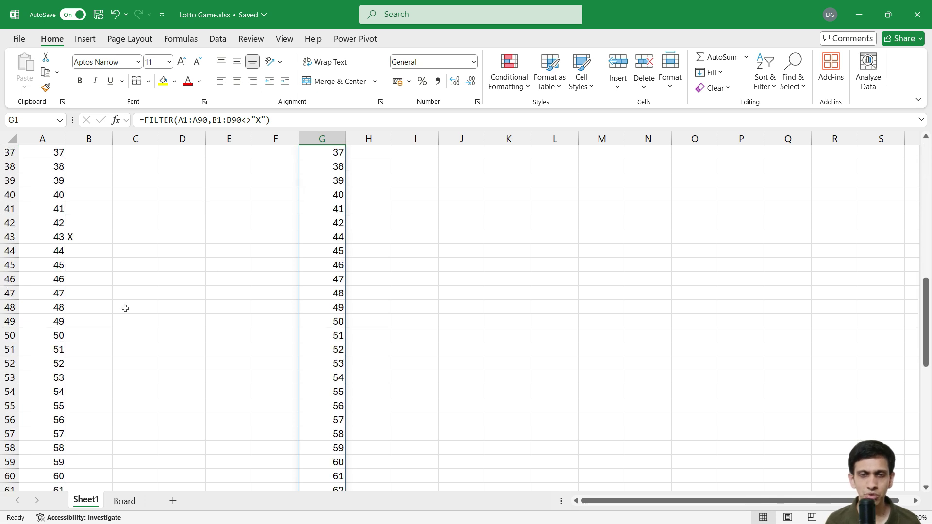
pyautogui.scroll(8, 128, 267)
pyautogui.scroll(4, 132, 225)
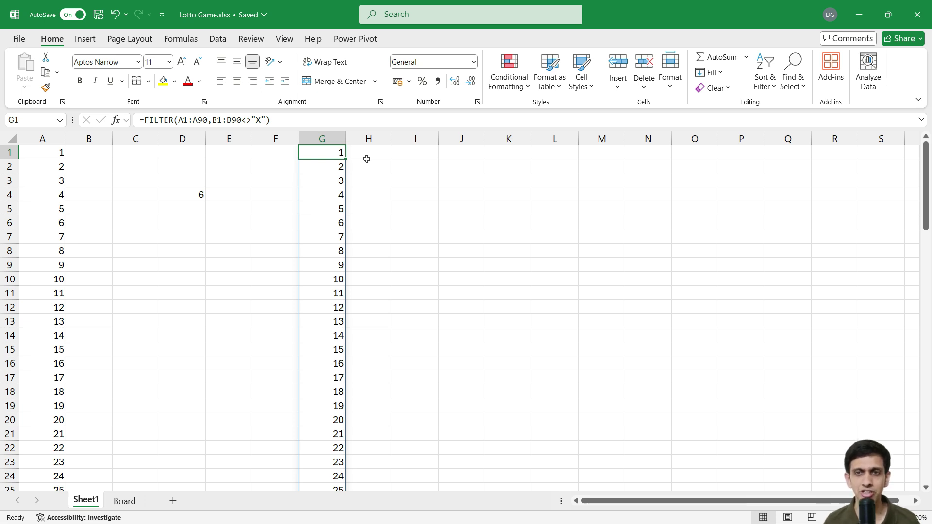
# Copy the text of the FILTER formula in G1 into J1 with its cell references unchanged.
pyautogui.press('F2')
pyautogui.hotkey('shift', 'Left')
pyautogui.hotkey('shift', 'Left')
pyautogui.hotkey('shift', 'Left')
pyautogui.hotkey('shift', 'Left')
pyautogui.hotkey('shift', 'Left')
pyautogui.hotkey('shift', 'Left')
pyautogui.hotkey('shift', 'Left')
pyautogui.hotkey('shift', 'Left')
pyautogui.hotkey('shift', 'Left')
pyautogui.hotkey('shift', 'Left')
pyautogui.hotkey('shift', 'Left')
pyautogui.hotkey('shift', 'Left')
pyautogui.hotkey('shift', 'Left')
pyautogui.hotkey('shift', 'Left')
pyautogui.hotkey('shift', 'Left')
pyautogui.hotkey('shift', 'Left')
pyautogui.hotkey('shift', 'Left')
pyautogui.hotkey('shift', 'Left')
pyautogui.hotkey('shift', 'Left')
pyautogui.hotkey('shift', 'Left')
pyautogui.hotkey('ctrl', 'c')
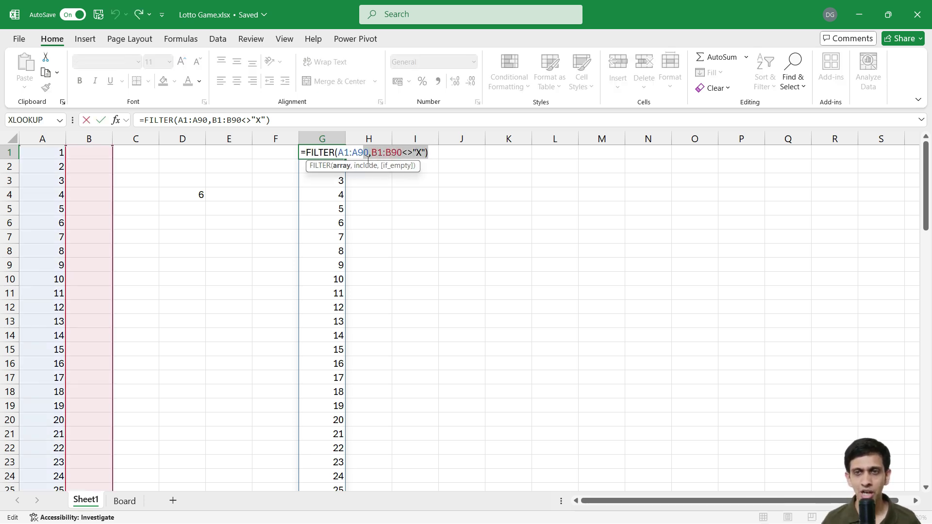
pyautogui.press('Escape')
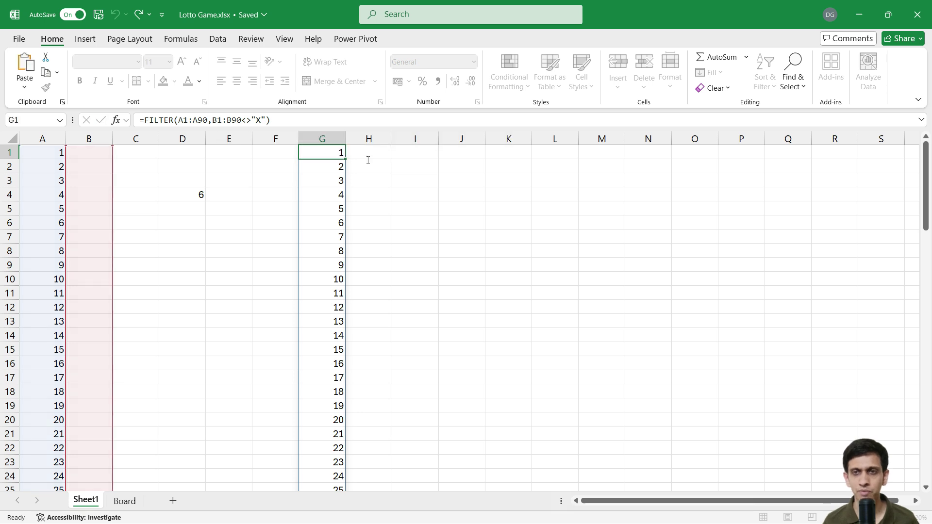
pyautogui.press('Right')
pyautogui.press('Right')
pyautogui.press('Right')
pyautogui.press('Left')
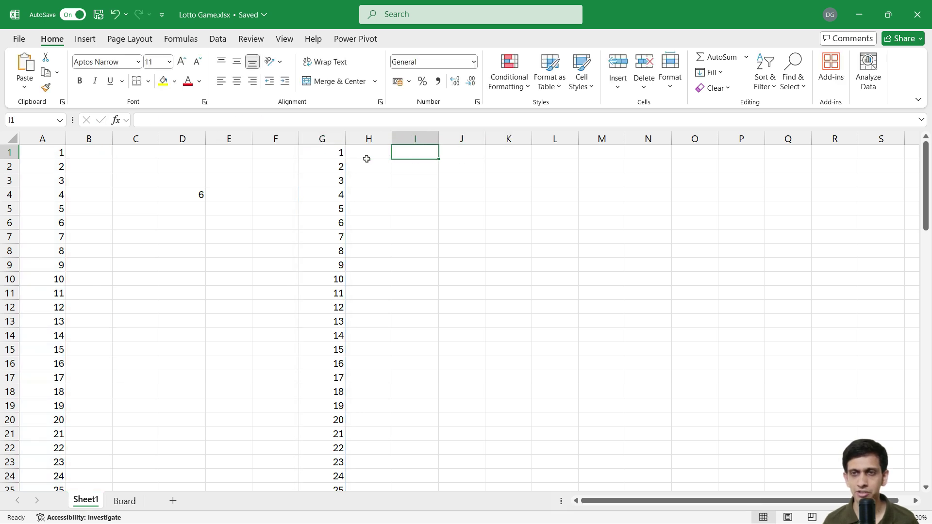
pyautogui.press('Right')
pyautogui.press('F2')
pyautogui.hotkey('ctrl', 'v')
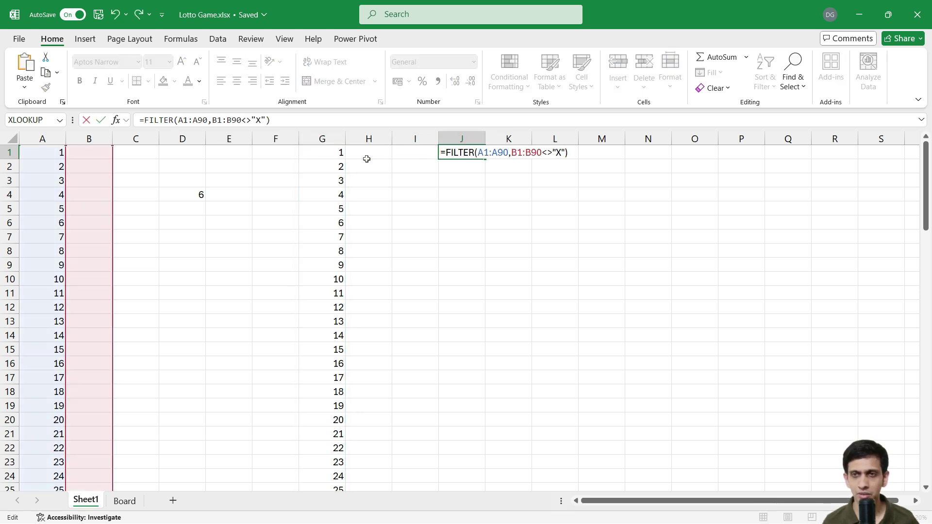
# Change the J1 formula to =FILTER(A1:A90,B1:B90="X") so it lists only the drawn numbers.
pyautogui.press('Left')
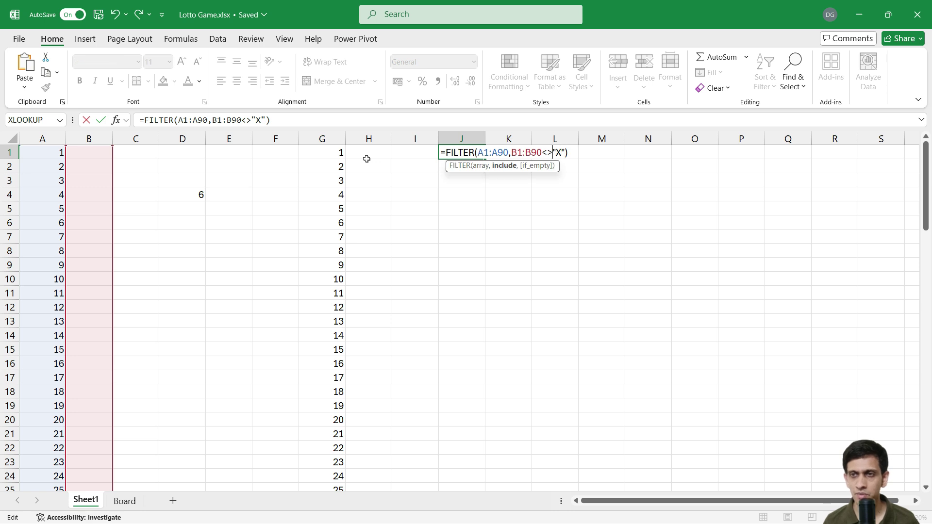
pyautogui.press('BackSpace')
pyautogui.press('BackSpace')
pyautogui.write('=')
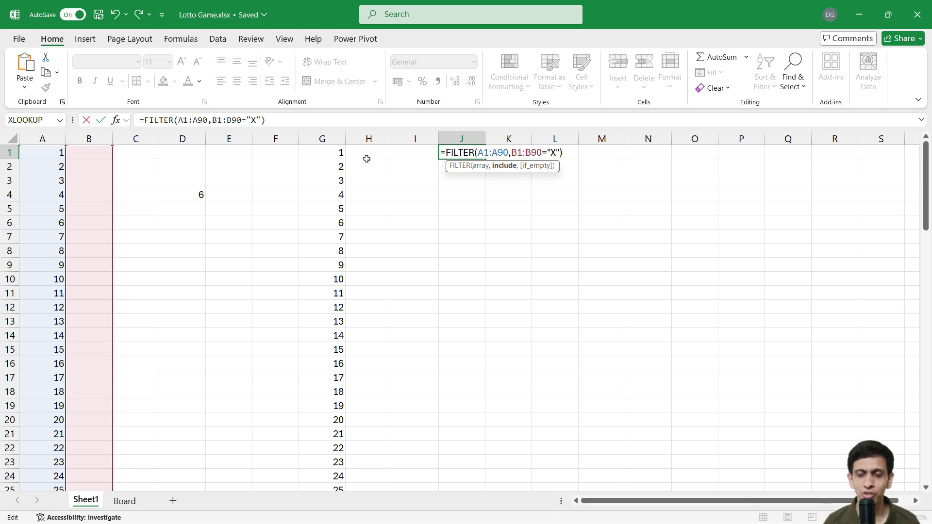
pyautogui.press('Return')
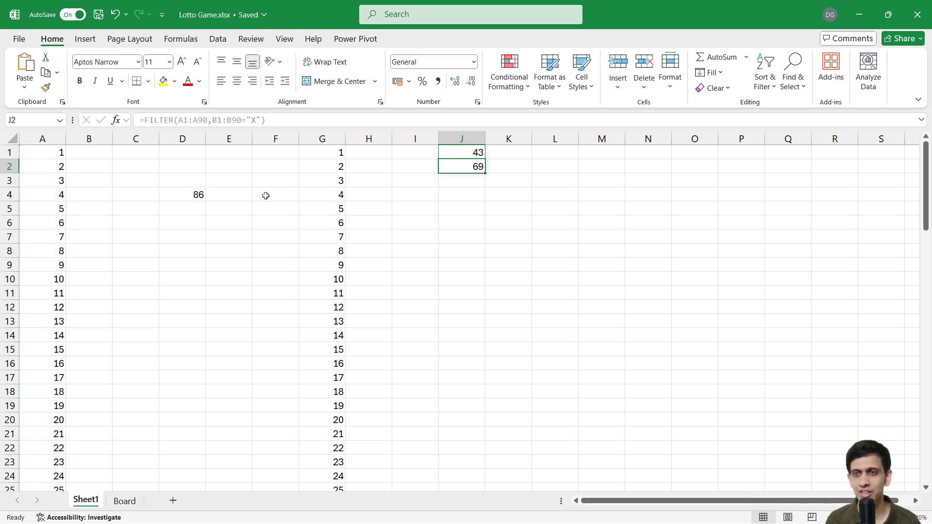
# Mark number 86, the current draw in D4, as drawn by entering X in B86.
pyautogui.click(200, 210)
pyautogui.click(193, 197)
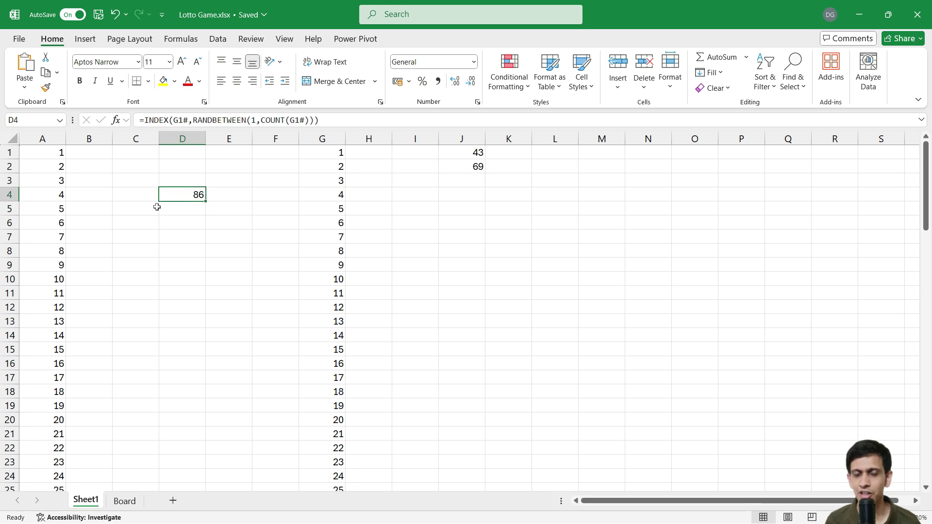
pyautogui.scroll(-20, 144, 229)
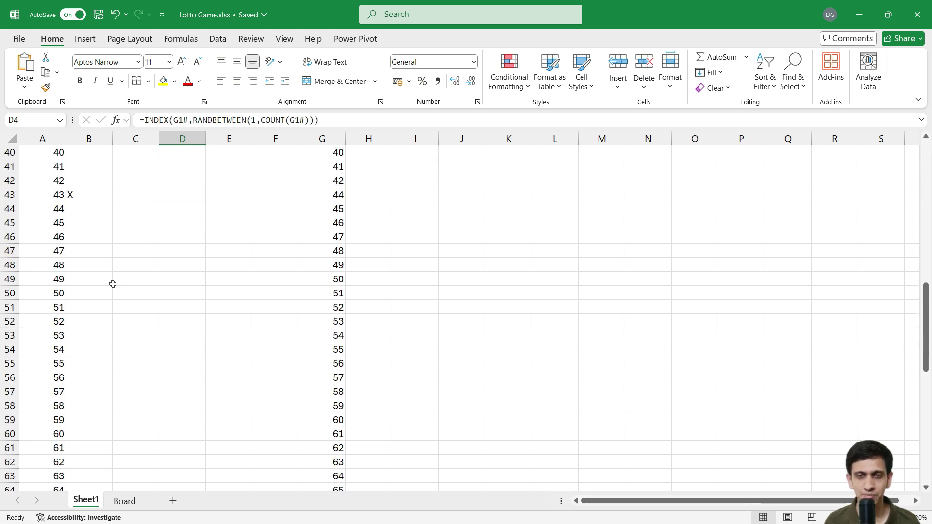
pyautogui.click(92, 295)
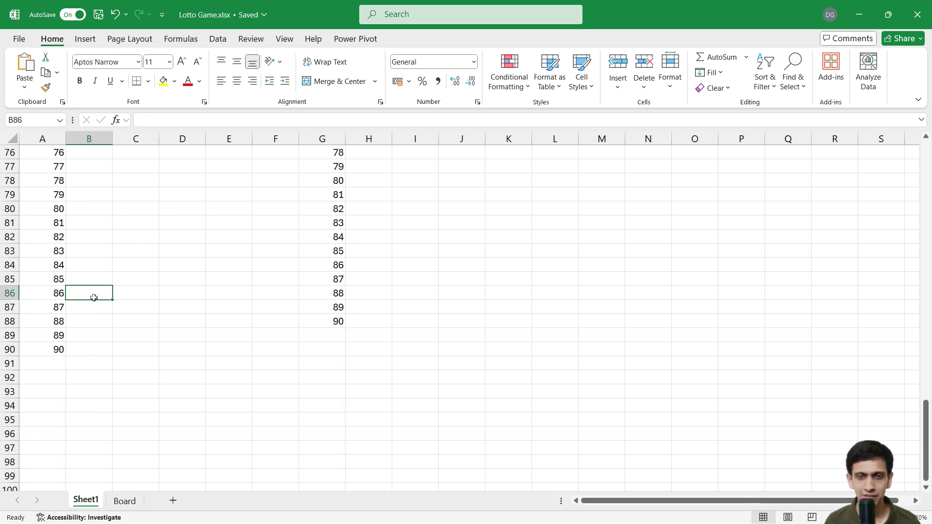
pyautogui.write('sx')
pyautogui.press('Return')
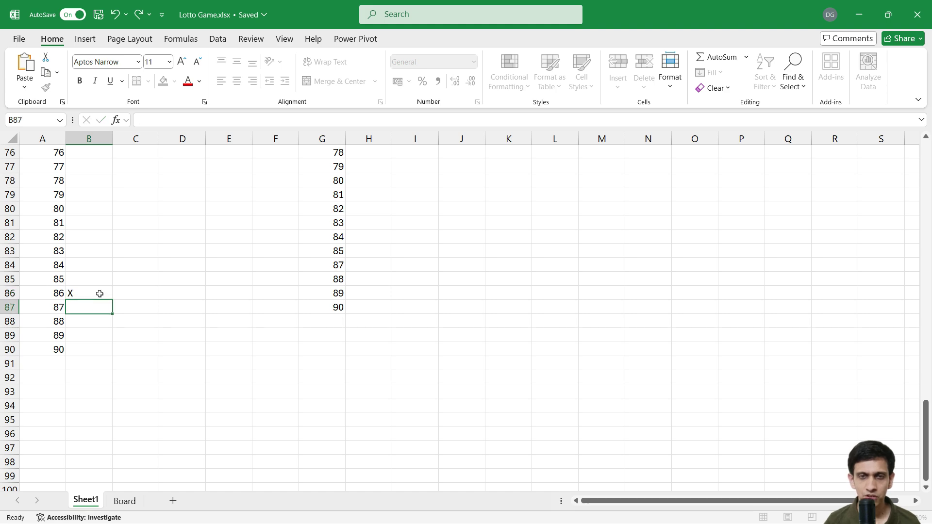
# Check the undrawn list in column G and compare the drawn list in column J with the Board sheet's number grid.
pyautogui.hotkey('ctrl', 'Home')
pyautogui.scroll(-20, 272, 295)
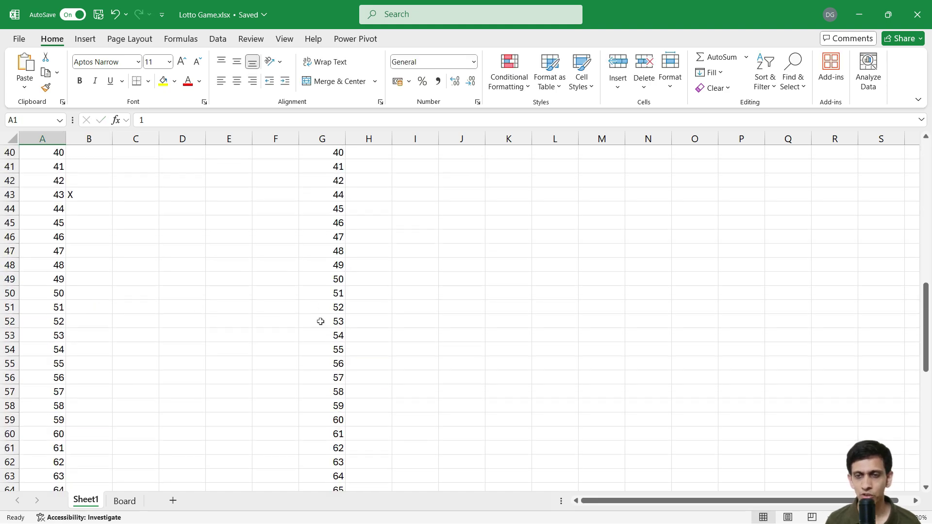
pyautogui.scroll(10, 336, 345)
pyautogui.scroll(16, 355, 253)
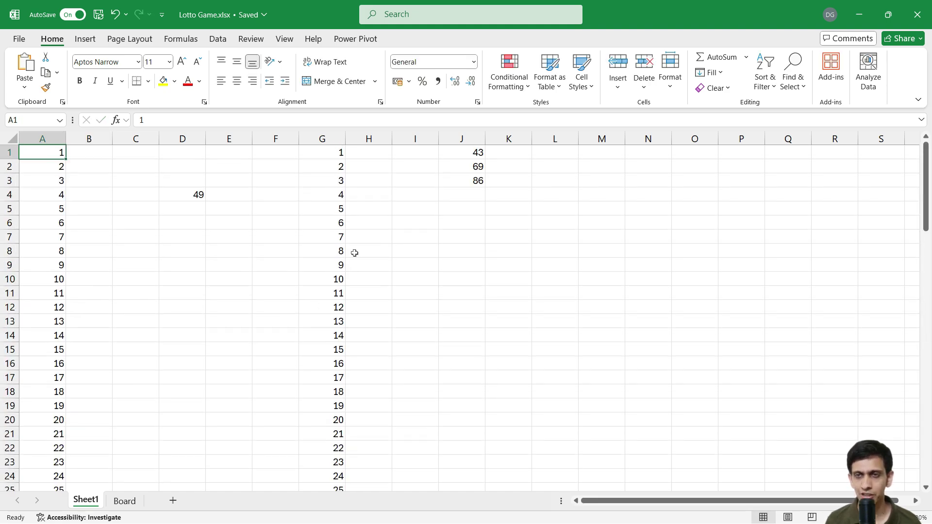
pyautogui.click(462, 186)
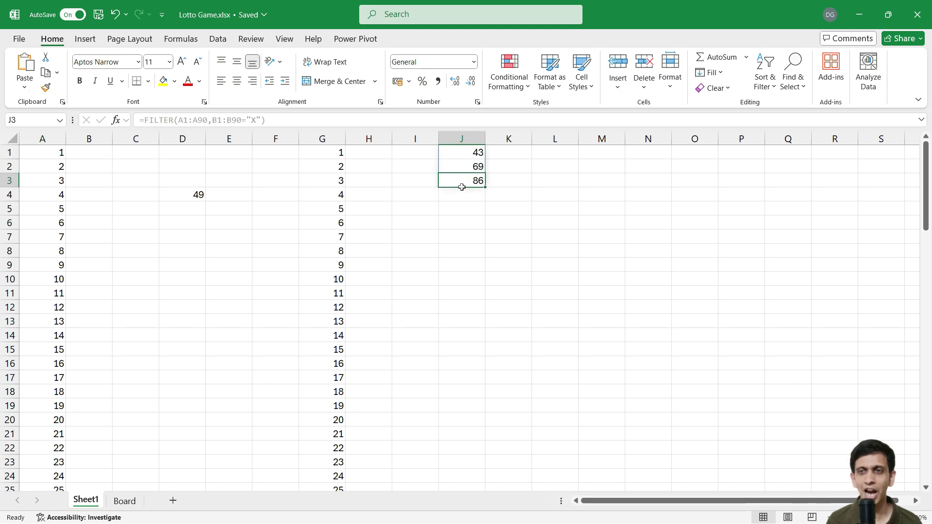
pyautogui.click(123, 502)
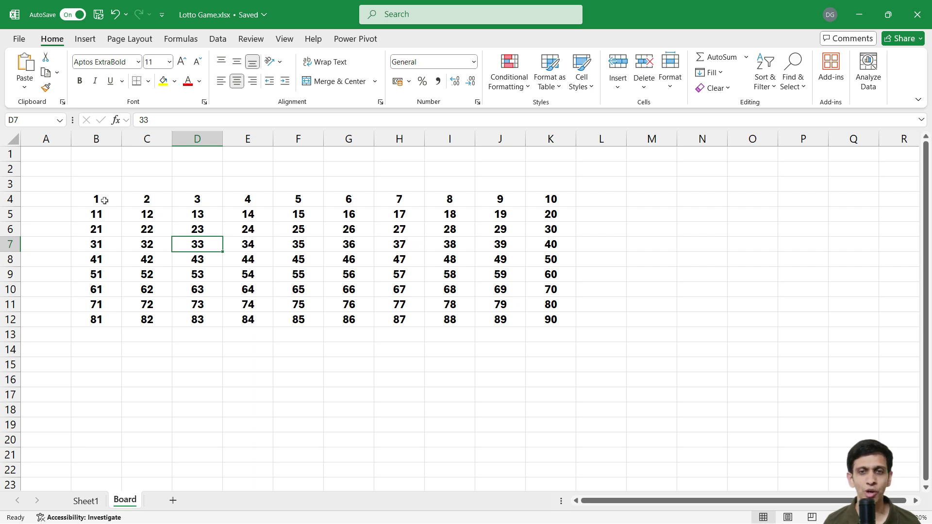
pyautogui.moveTo(104, 201); pyautogui.dragTo(582, 334)
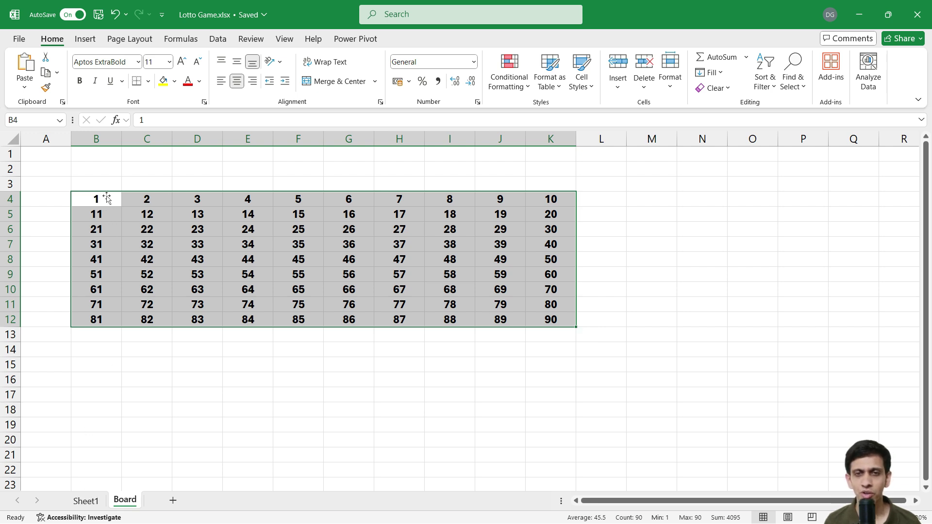
pyautogui.click(84, 501)
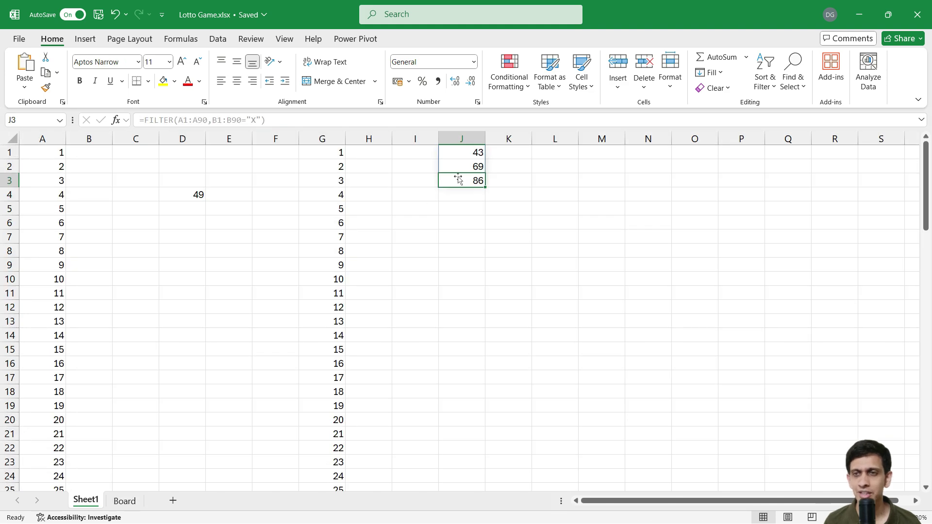
pyautogui.moveTo(471, 156); pyautogui.dragTo(470, 185)
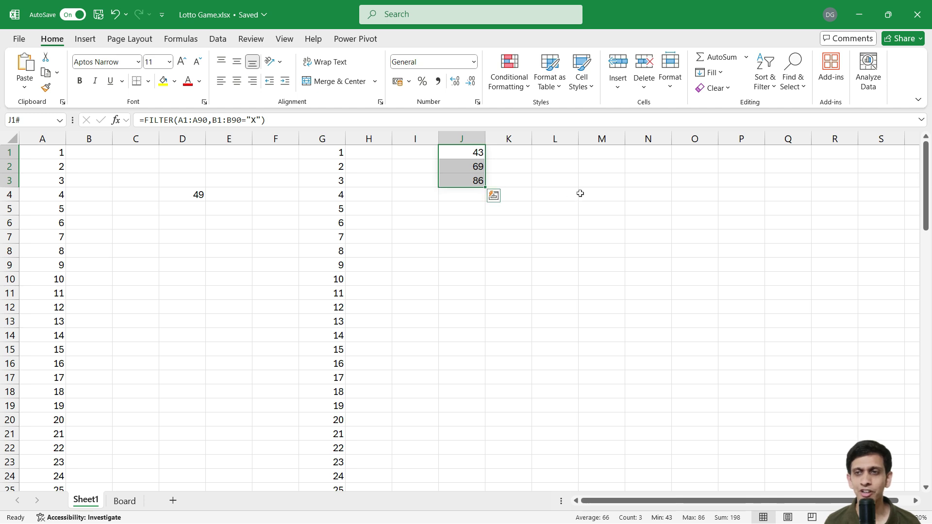
# Enter =MATCH(23,J1#,0) in L4 to test whether 23 is in the drawn list.
pyautogui.click(565, 196)
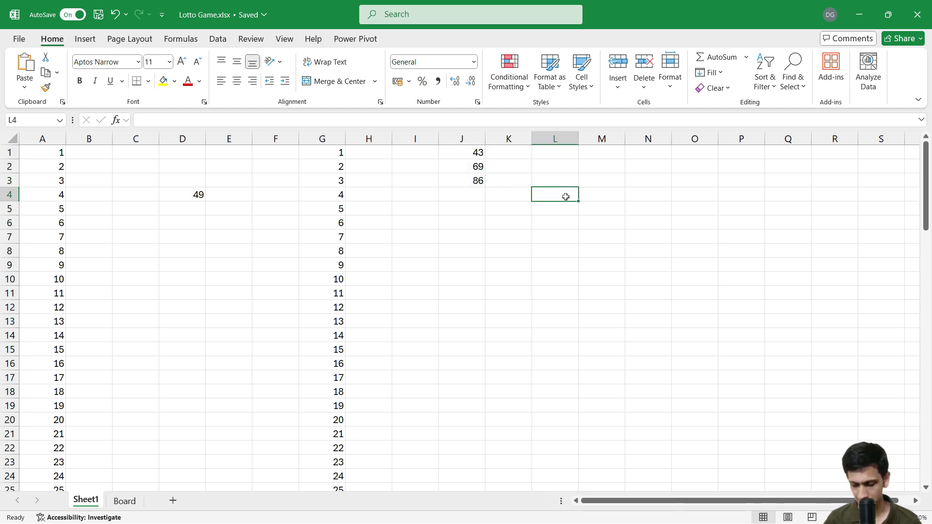
pyautogui.write('\\')
pyautogui.write('=MATCH(')
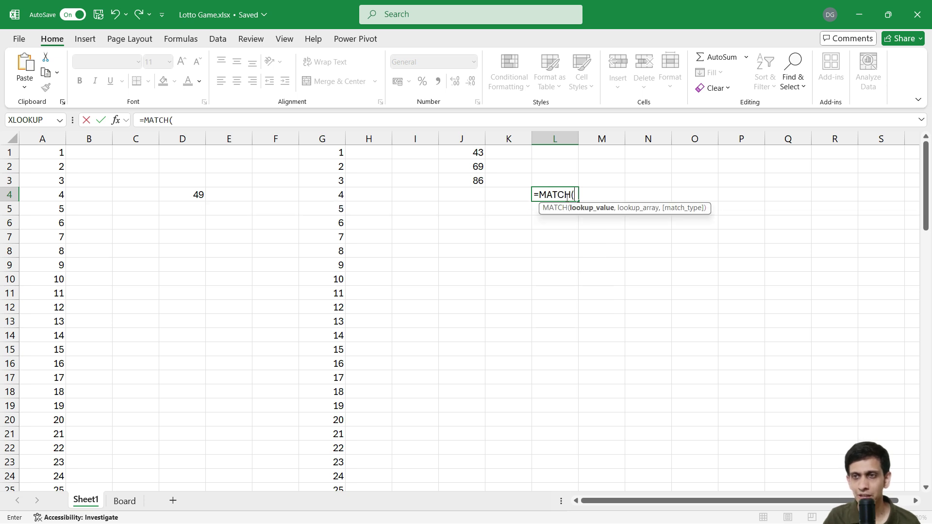
pyautogui.write('23')
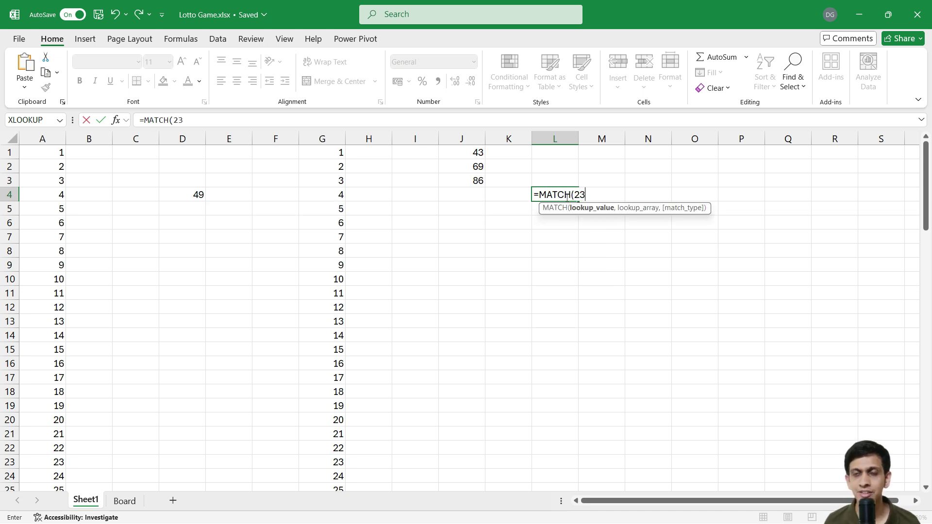
pyautogui.write(',')
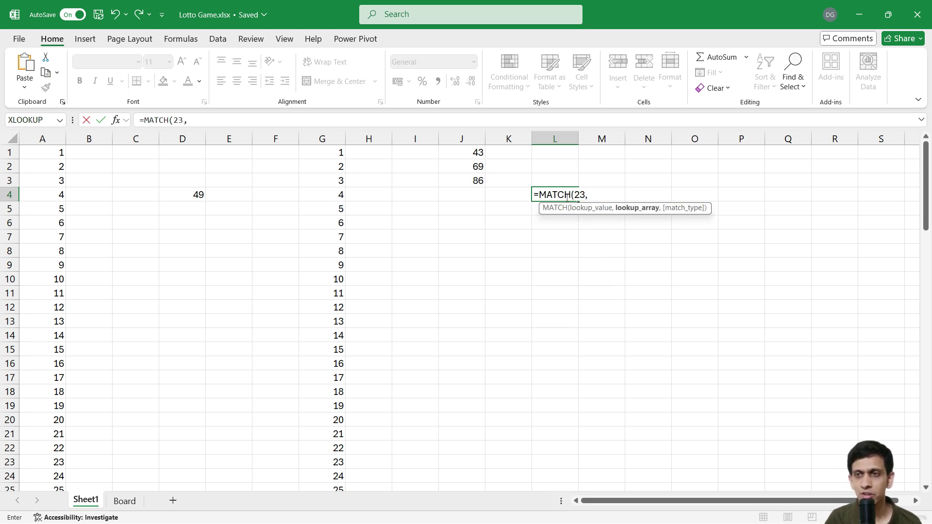
pyautogui.moveTo(478, 154); pyautogui.dragTo(478, 180)
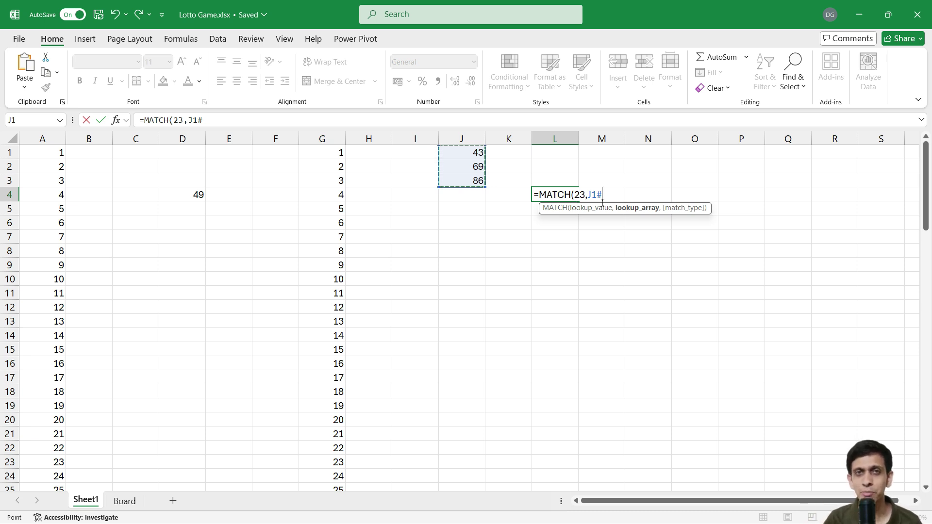
pyautogui.write(',')
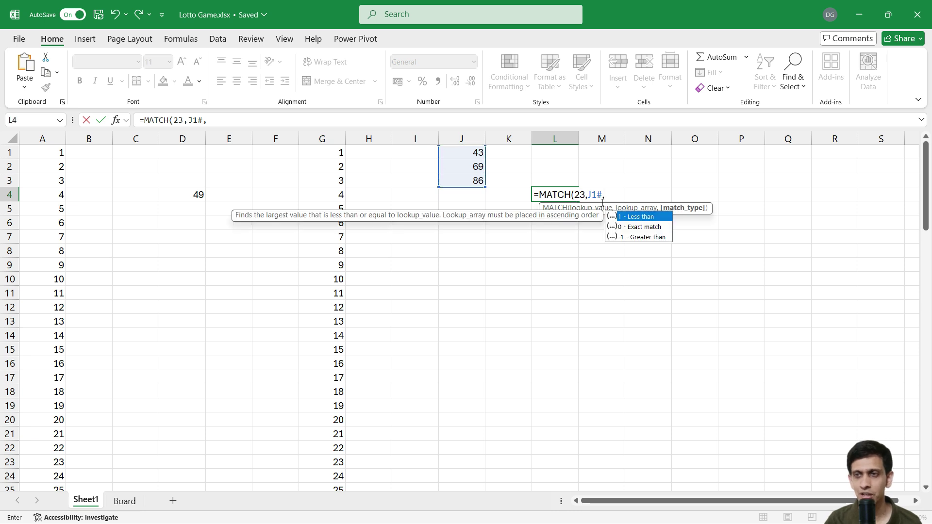
pyautogui.write('0')
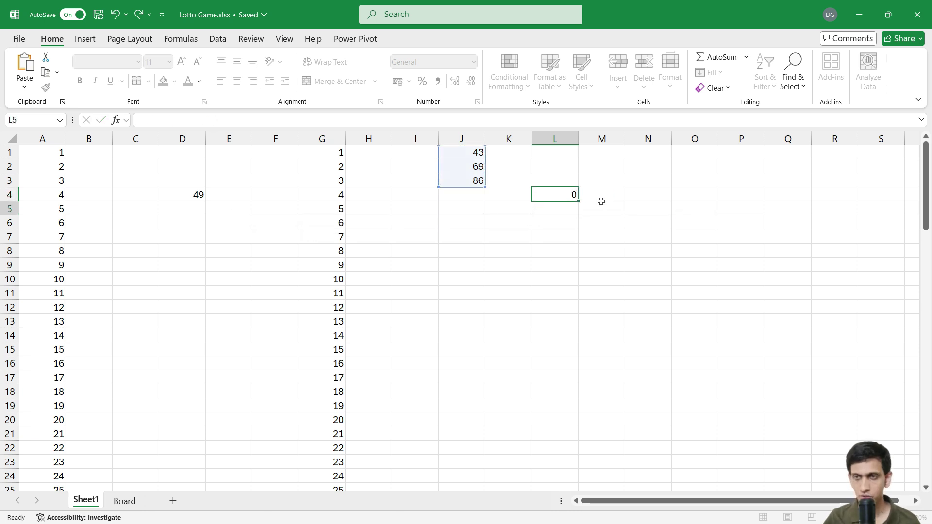
pyautogui.press('Return')
pyautogui.click(552, 193)
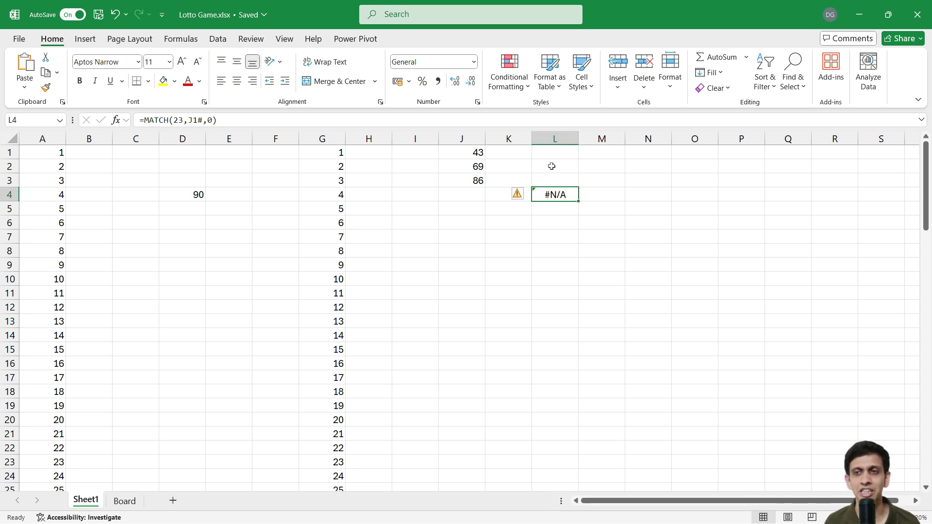
# Set the lookup value of the MATCH formula in L4 to 69.
pyautogui.doubleClick(549, 195)
pyautogui.doubleClick(580, 204)
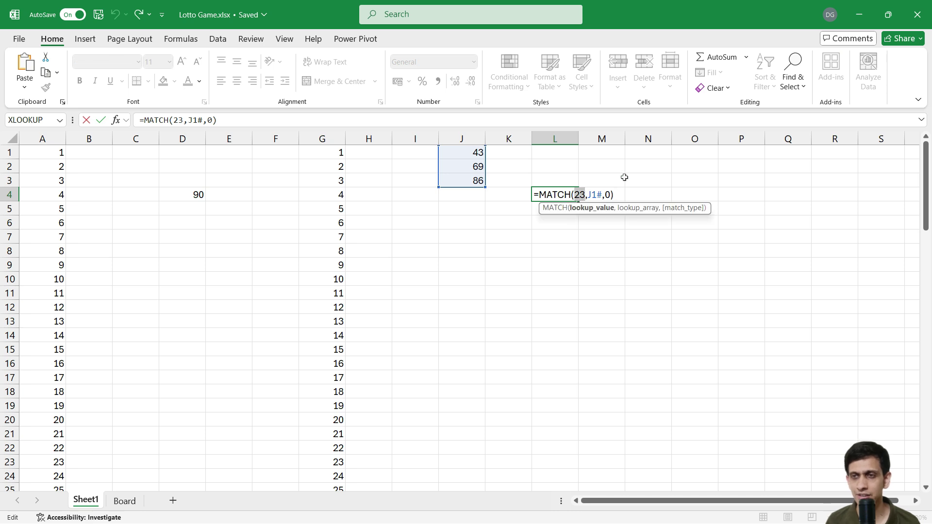
pyautogui.write('69')
pyautogui.press('Return')
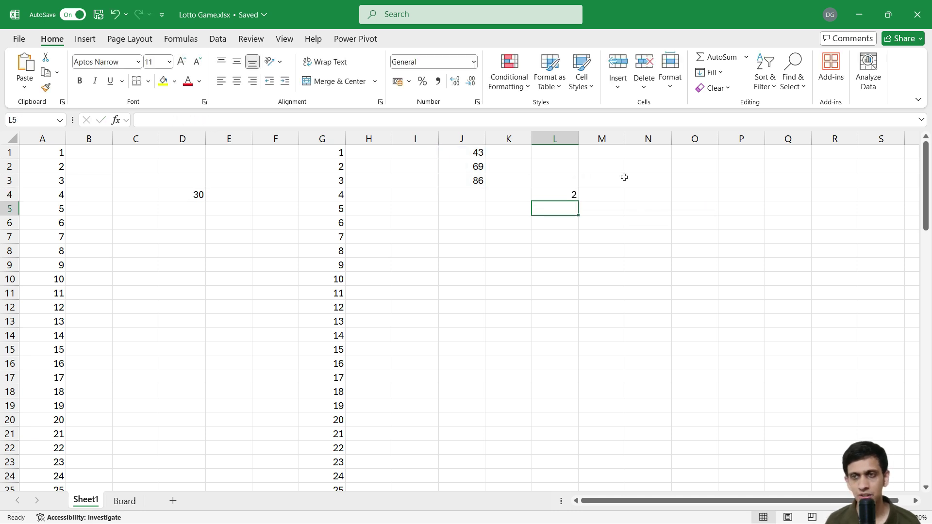
pyautogui.click(541, 195)
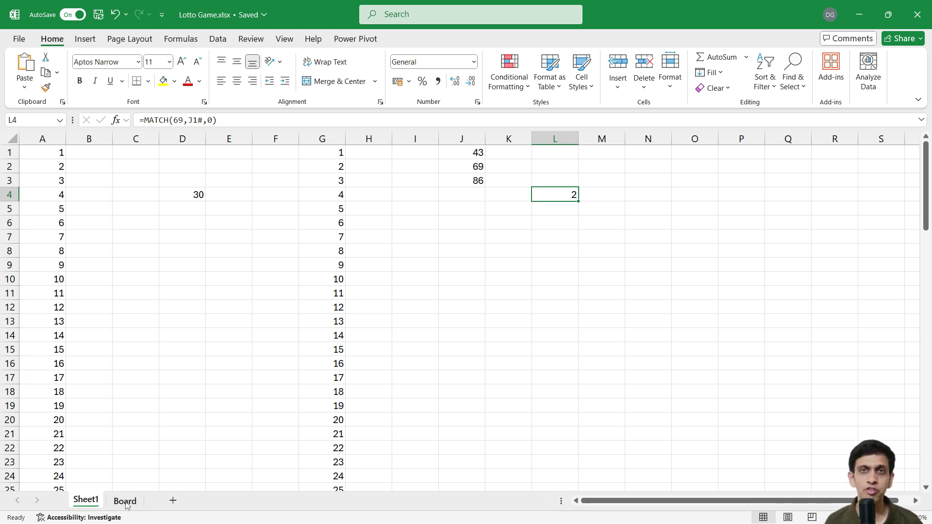
# Wrap the MATCH formula in L4 in ISNUMBER so it reads =ISNUMBER(MATCH(69,J1#,0)).
pyautogui.doubleClick(557, 197)
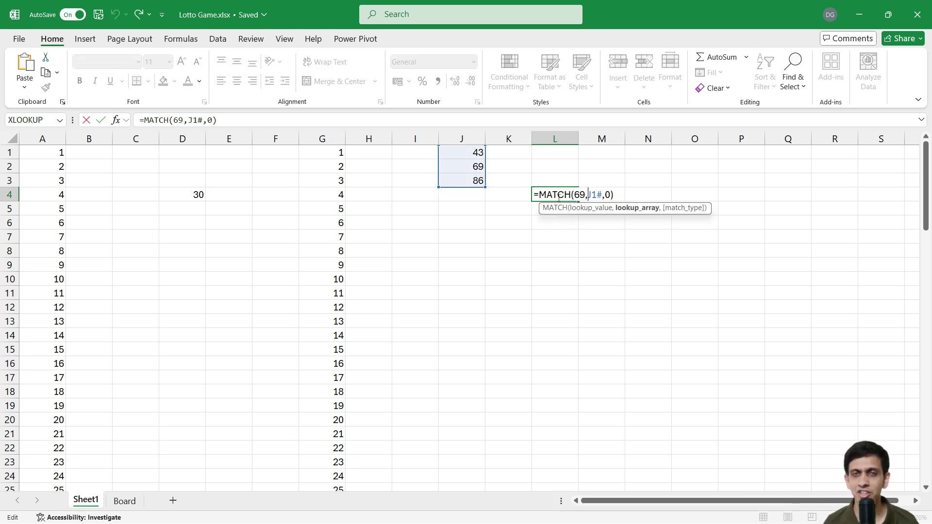
pyautogui.press('Escape')
pyautogui.press('F2')
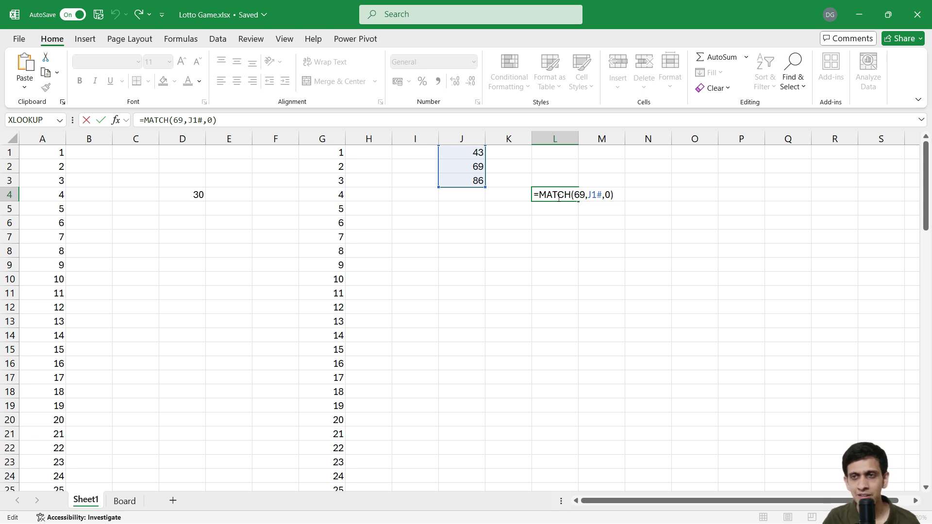
pyautogui.write('ISN')
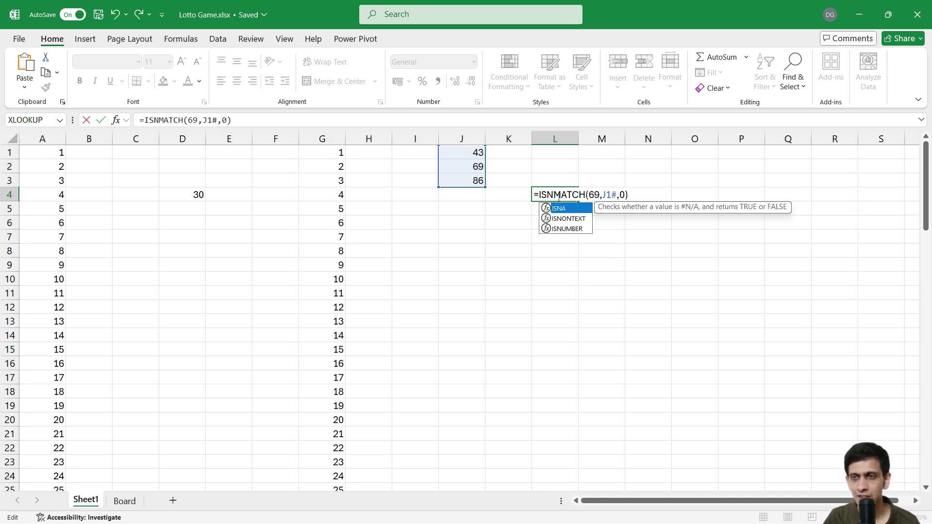
pyautogui.write('U')
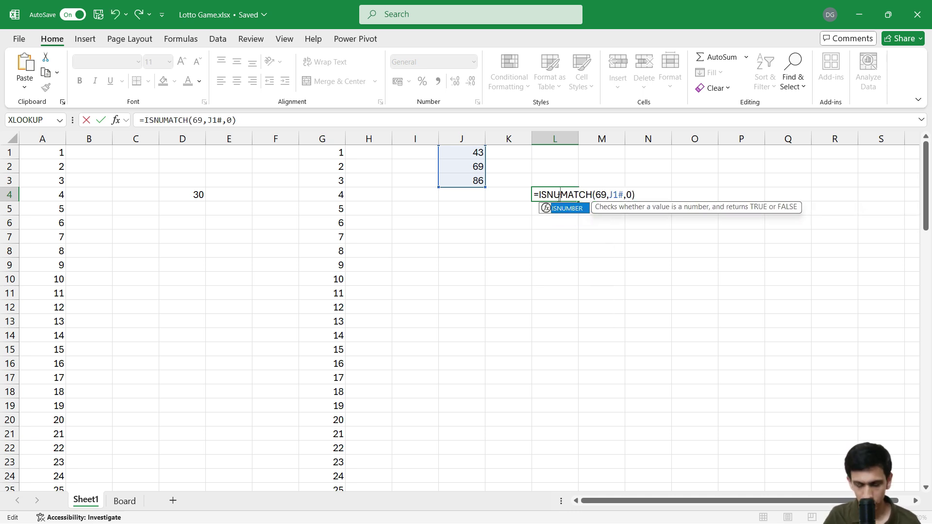
pyautogui.press('Tab')
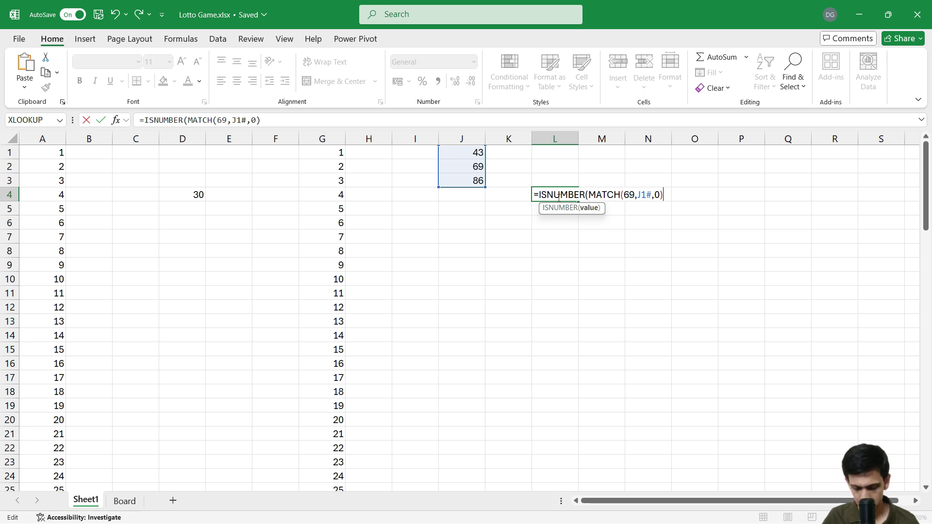
pyautogui.write(')')
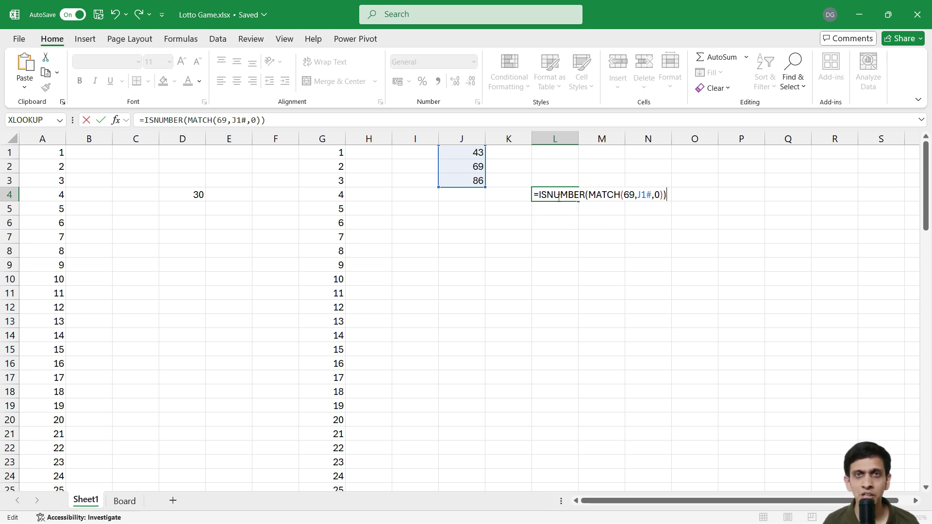
pyautogui.press('Return')
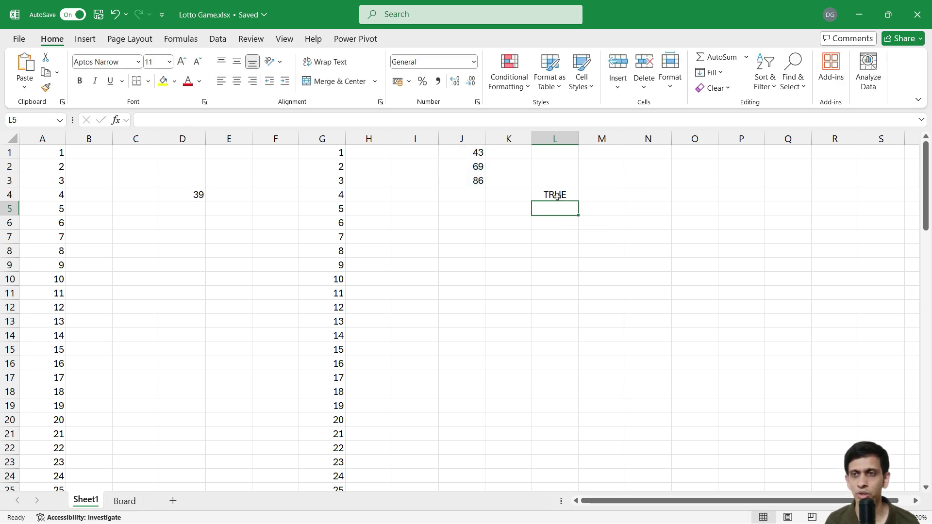
# Set the lookup value of the ISNUMBER(MATCH) formula in L4 to 21.
pyautogui.click(555, 194)
pyautogui.press('F2')
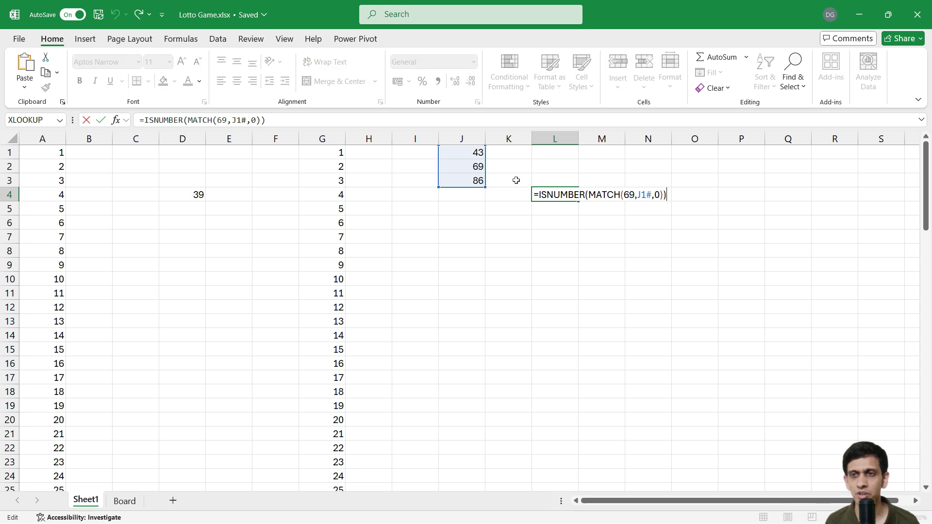
pyautogui.doubleClick(631, 197)
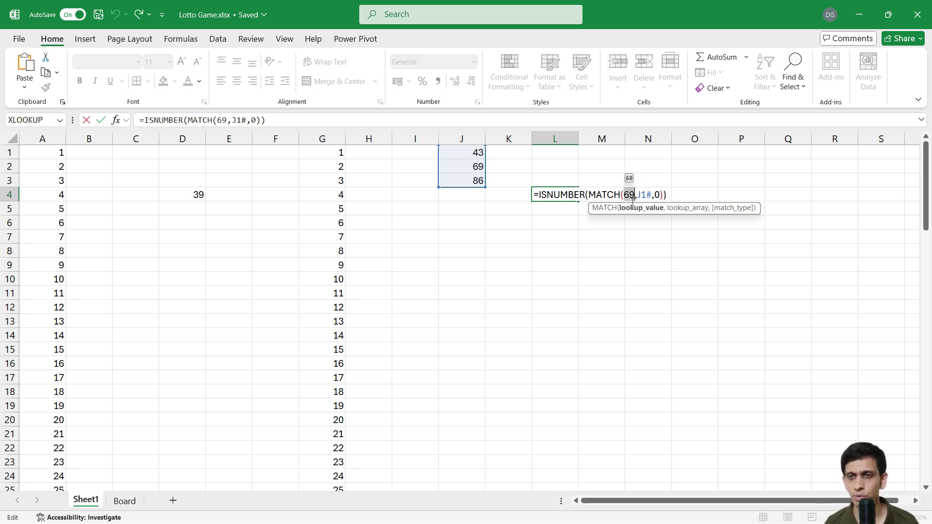
pyautogui.write('21')
pyautogui.press('Return')
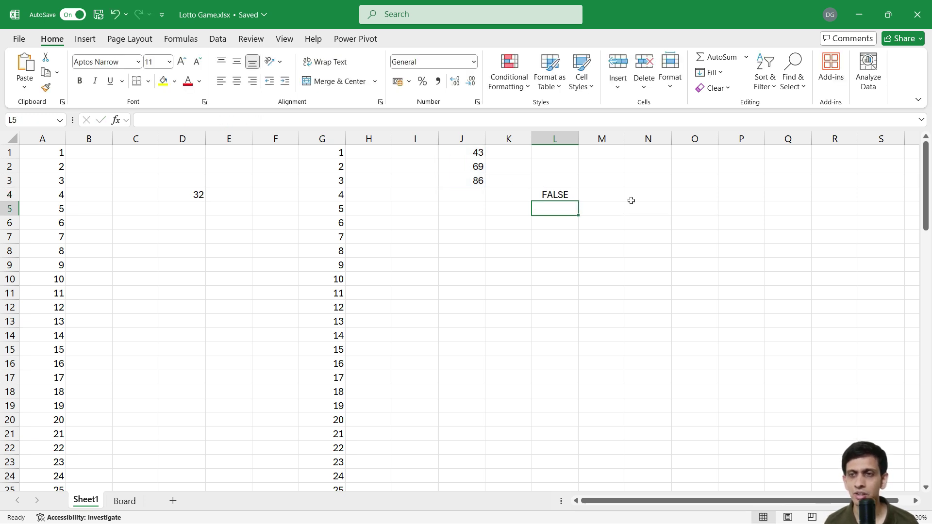
# Examine how ISNUMBER and MATCH are nested in the L4 formula, leaving it unedited.
pyautogui.click(566, 198)
pyautogui.press('F2')
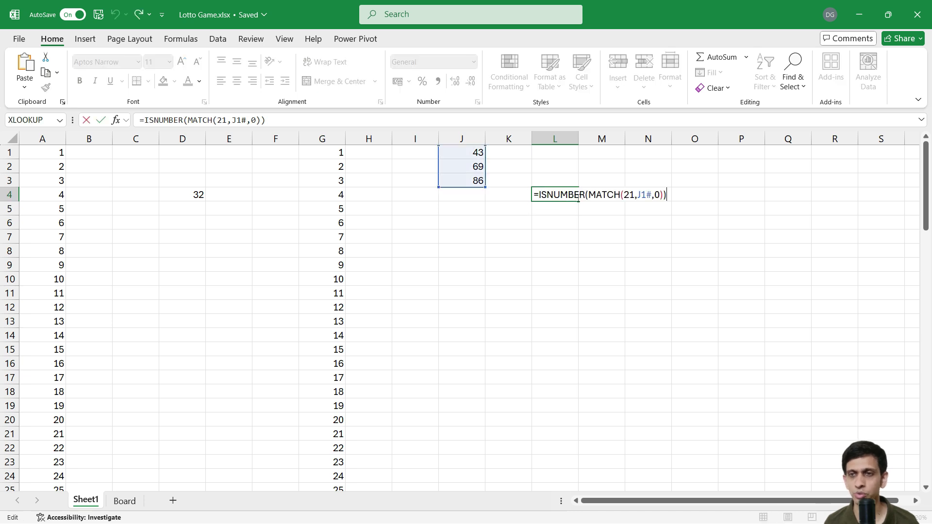
pyautogui.click(547, 196)
pyautogui.doubleClick(605, 196)
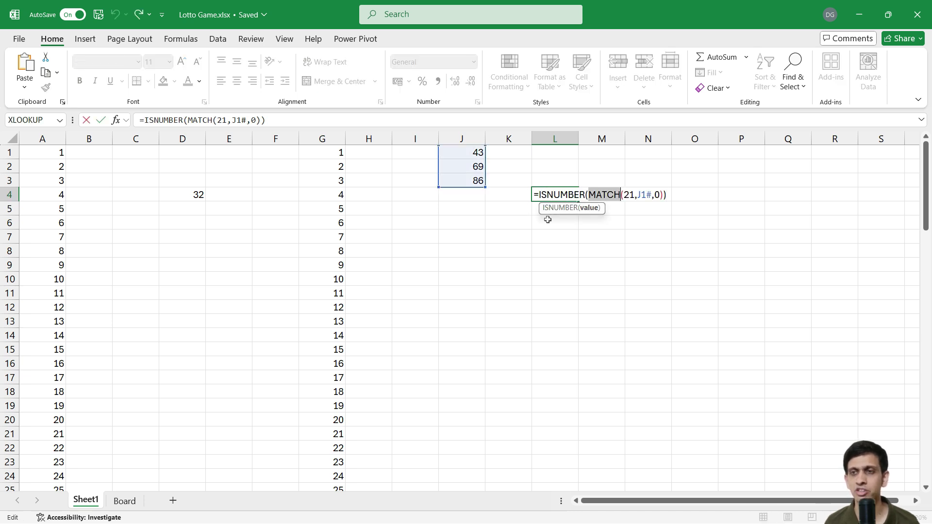
pyautogui.press('Escape')
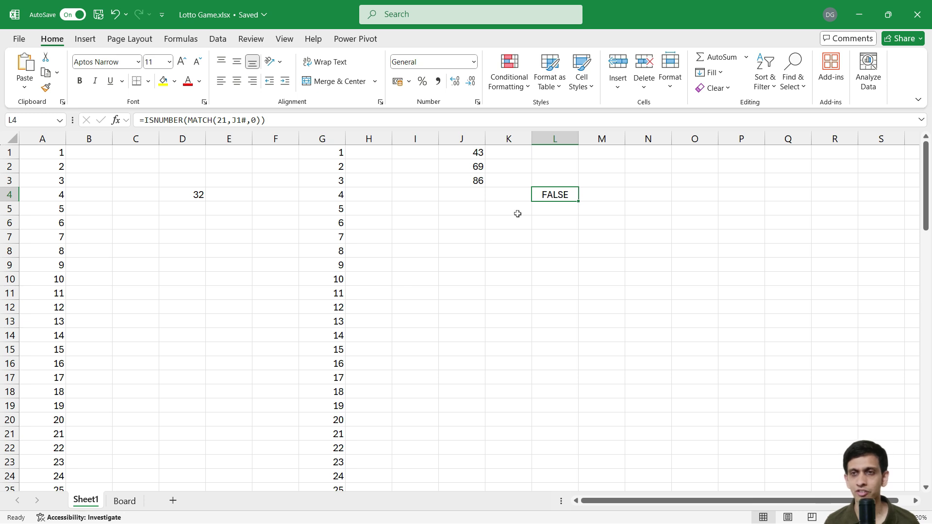
pyautogui.press('F2')
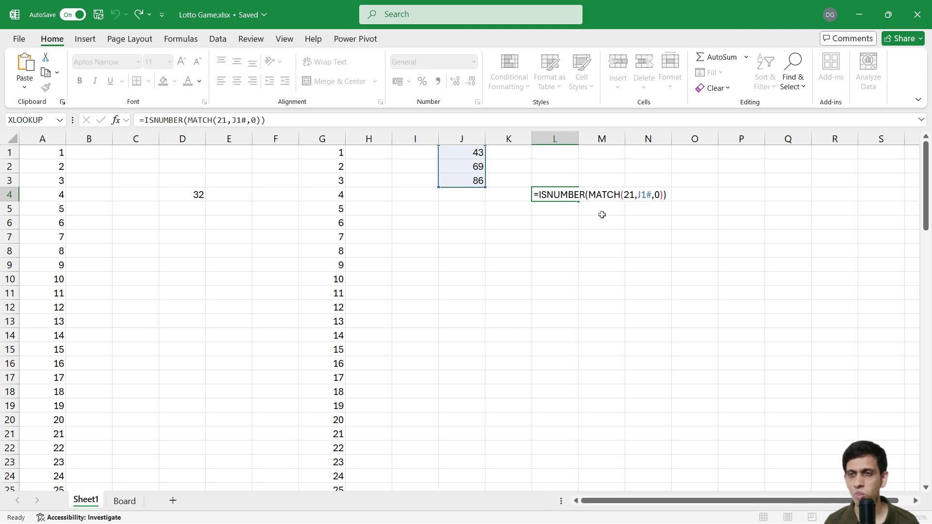
pyautogui.press('Escape')
# Start a conditional formatting rule for B4:K12 on the Board sheet that uses a formula to determine which cells to format.
pyautogui.click(123, 500)
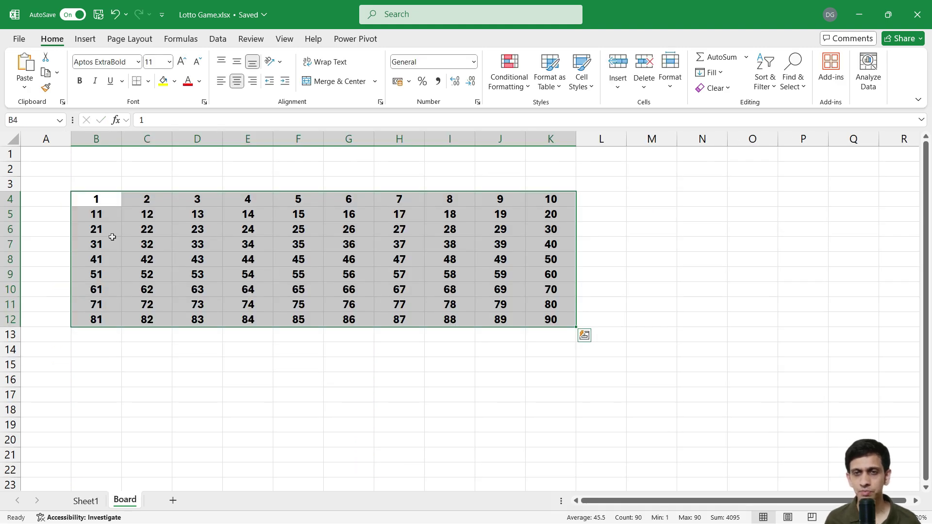
pyautogui.click(88, 241)
pyautogui.moveTo(101, 201); pyautogui.dragTo(549, 320)
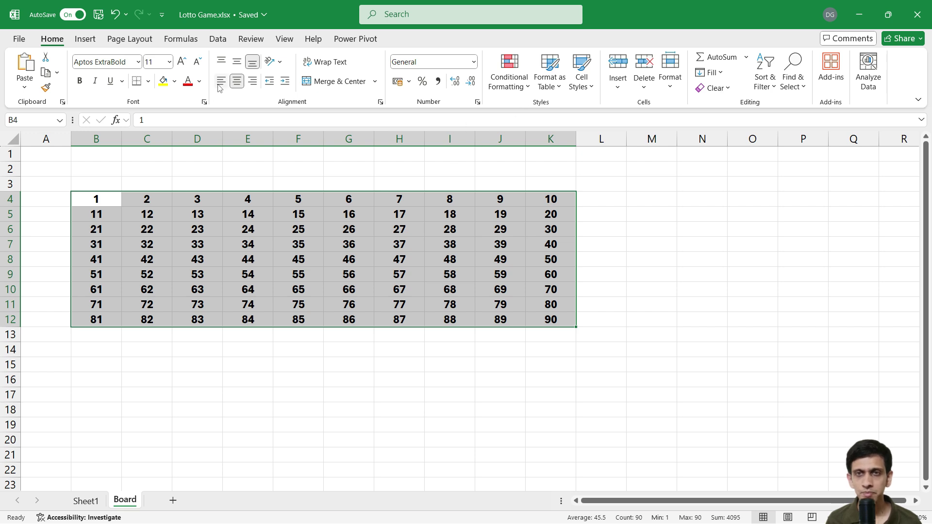
pyautogui.click(509, 77)
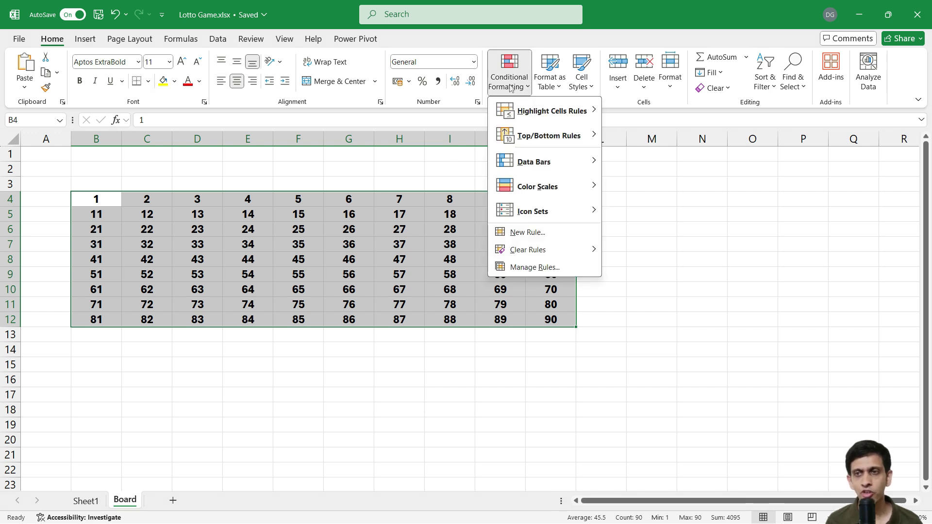
pyautogui.click(528, 233)
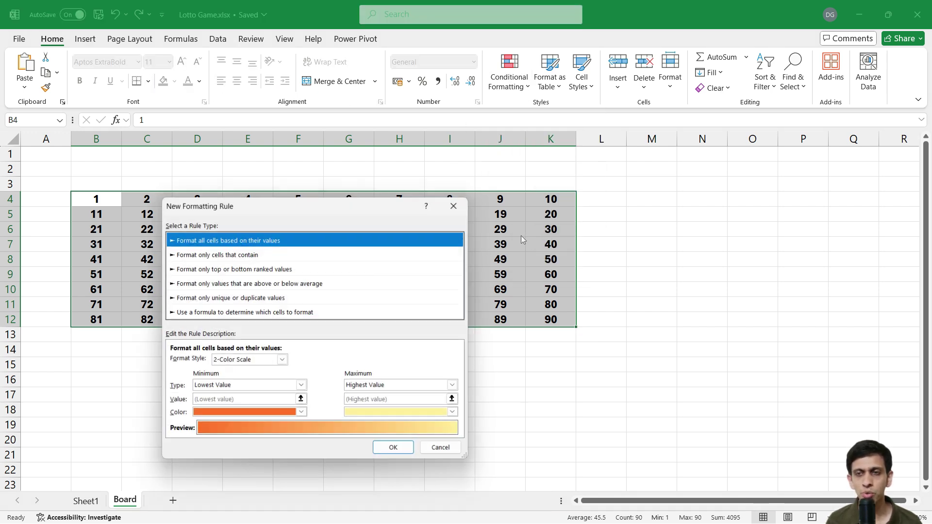
pyautogui.click(204, 312)
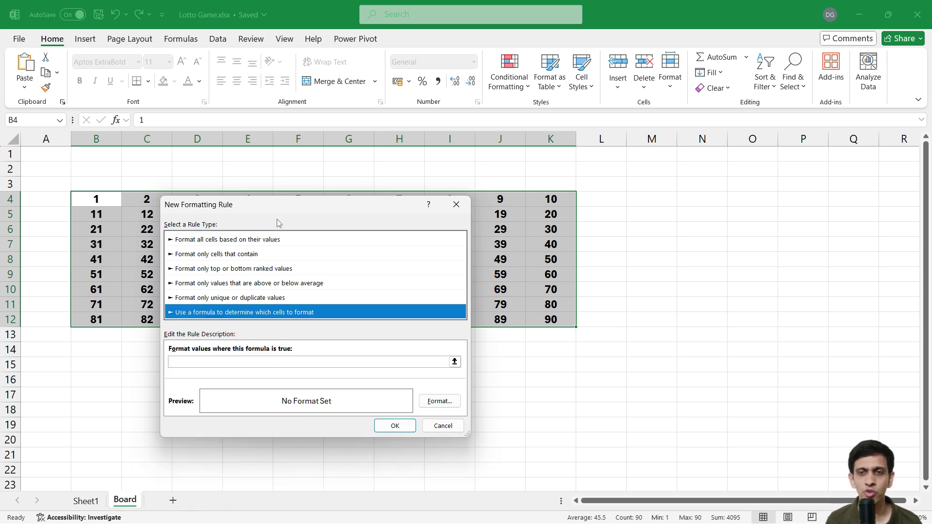
pyautogui.moveTo(285, 210); pyautogui.dragTo(334, 205)
# Enter =ISNUMBER(MATCH(B4,Sheet1!$J:$J,0)) as the formatting rule's formula to match board numbers against the drawn list.
pyautogui.click(275, 358)
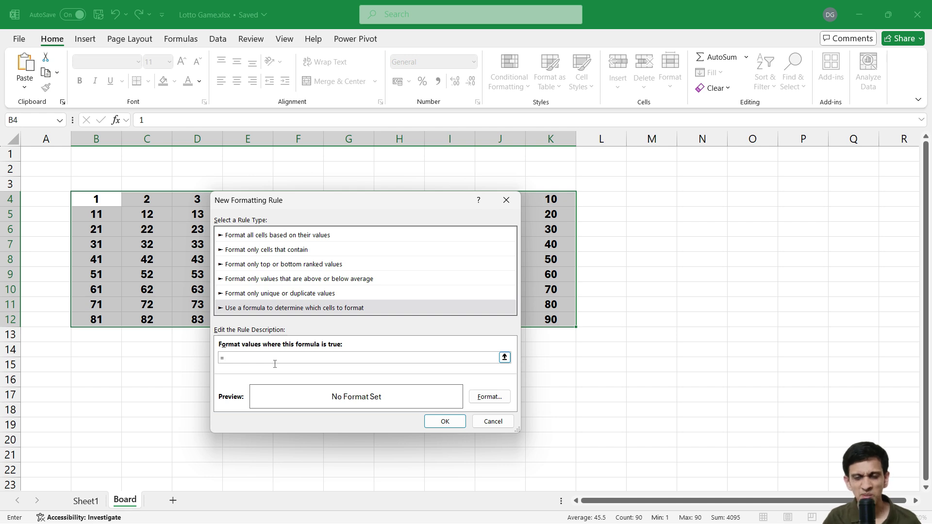
pyautogui.write('=ISNUMBER')
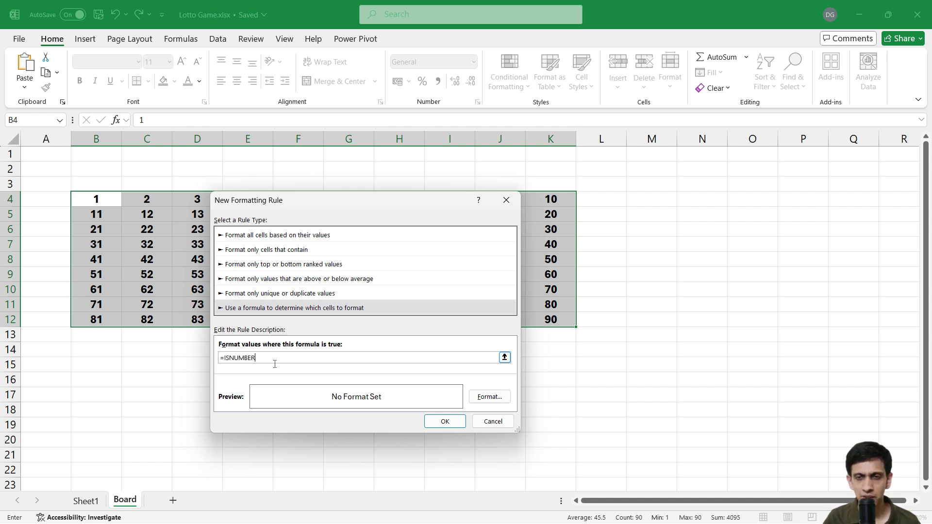
pyautogui.write('(')
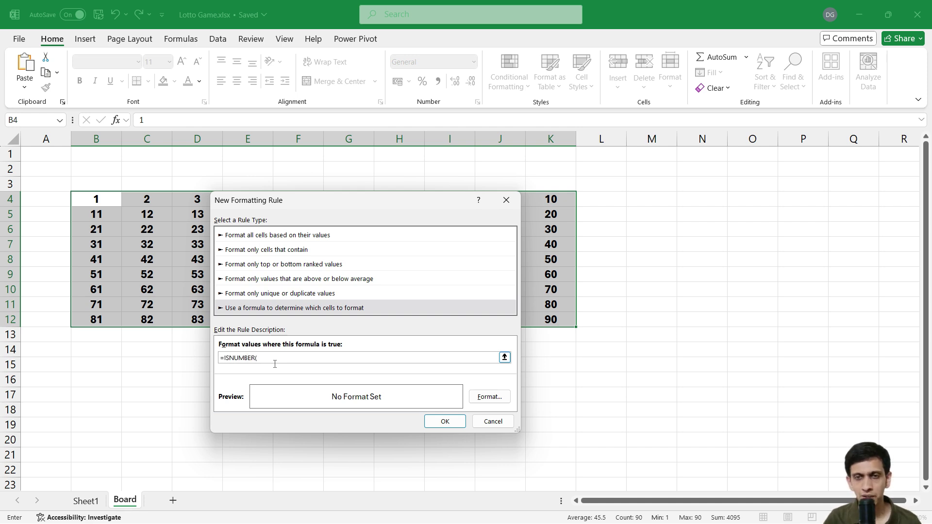
pyautogui.write('MATCH(')
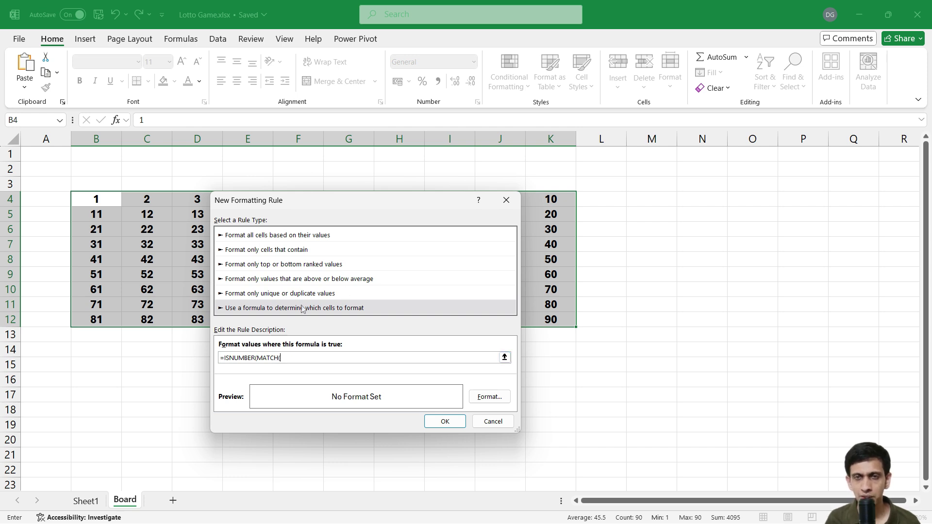
pyautogui.moveTo(291, 201); pyautogui.dragTo(374, 203)
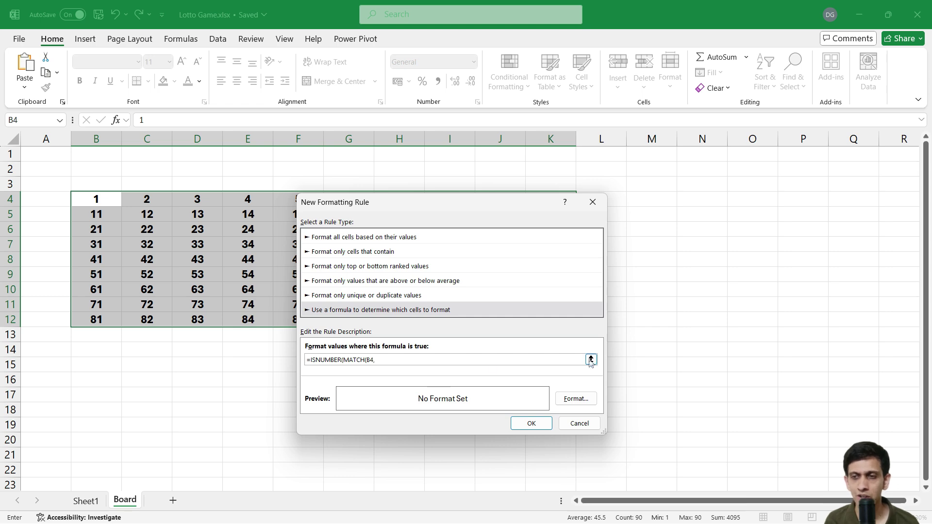
pyautogui.click(591, 360)
pyautogui.click(87, 502)
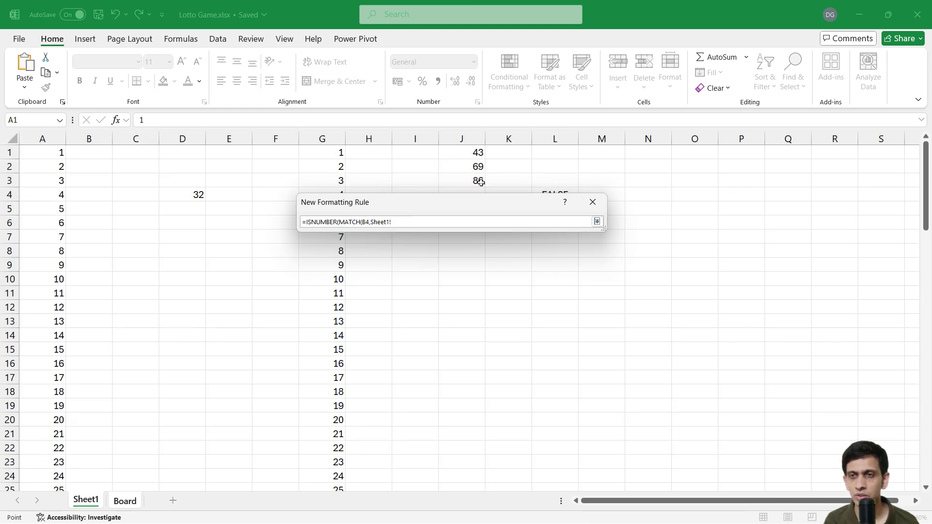
pyautogui.moveTo(478, 153); pyautogui.dragTo(418, 304)
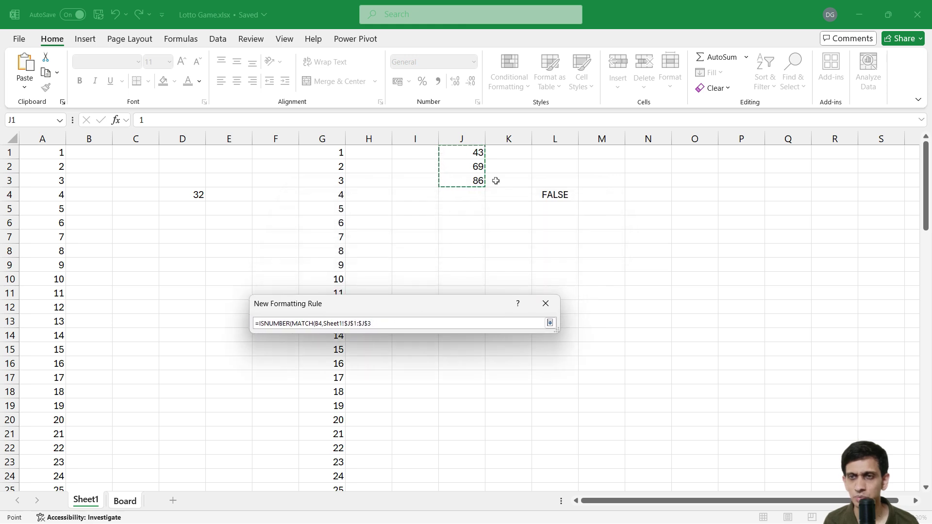
pyautogui.click(475, 165)
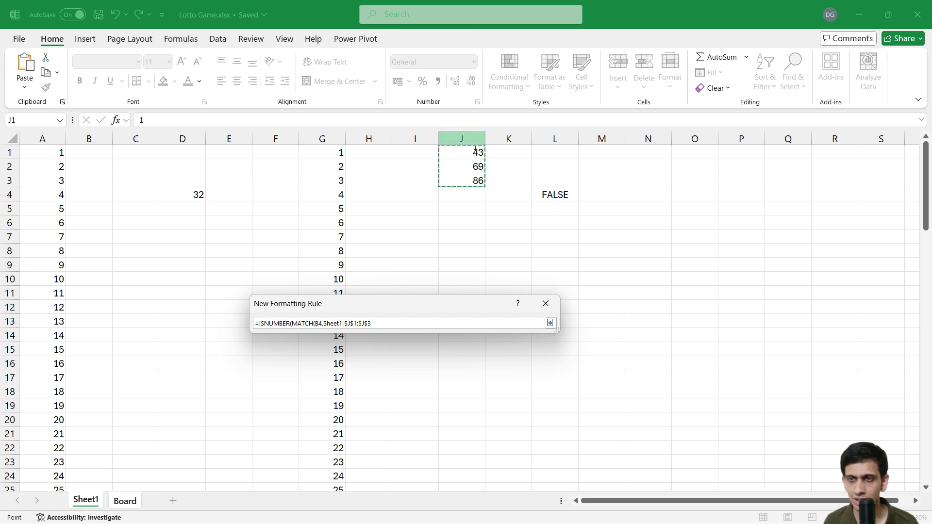
pyautogui.hotkey('ctrl', 'space')
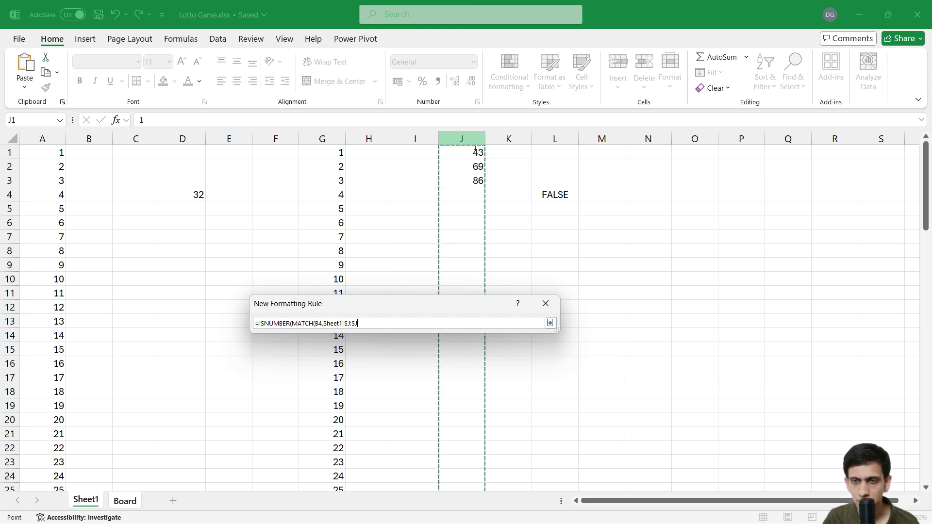
pyautogui.write(',0')
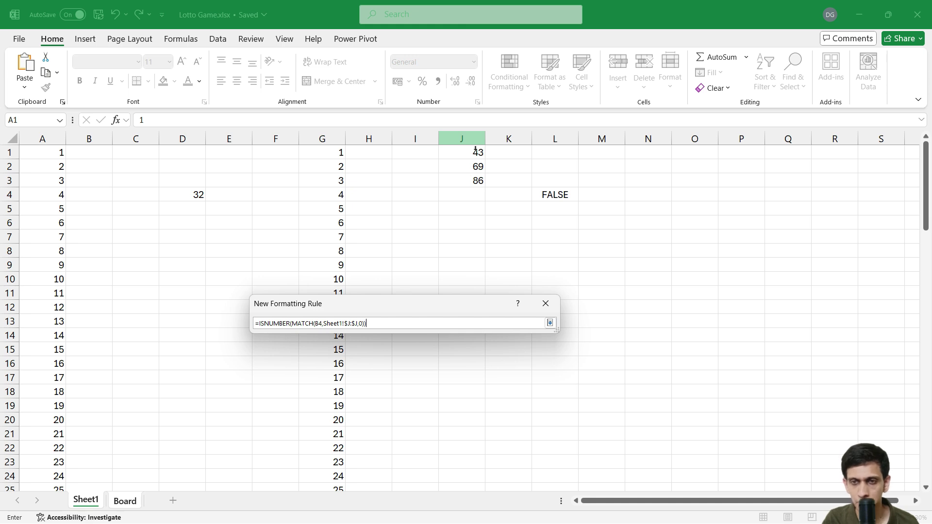
pyautogui.click(550, 323)
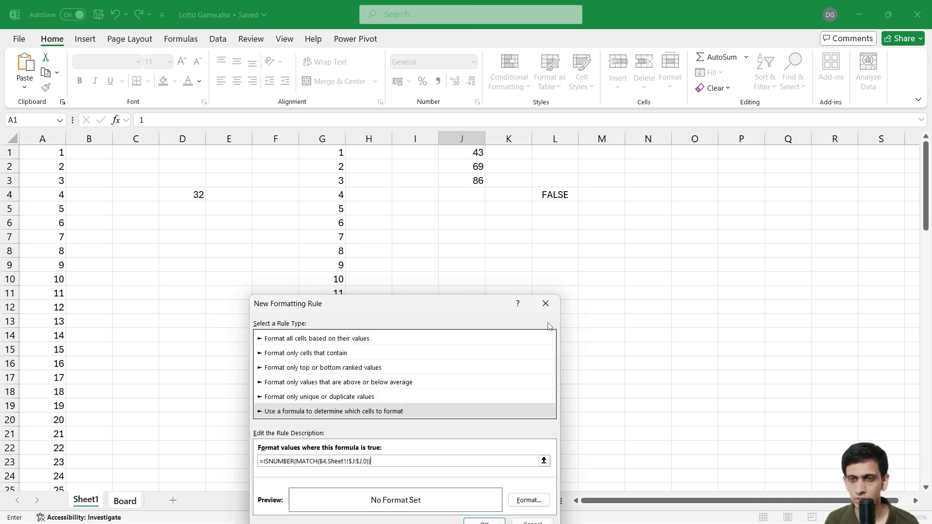
# Set the font color of the rule's cell format to the standard red.
pyautogui.moveTo(427, 313); pyautogui.dragTo(461, 175)
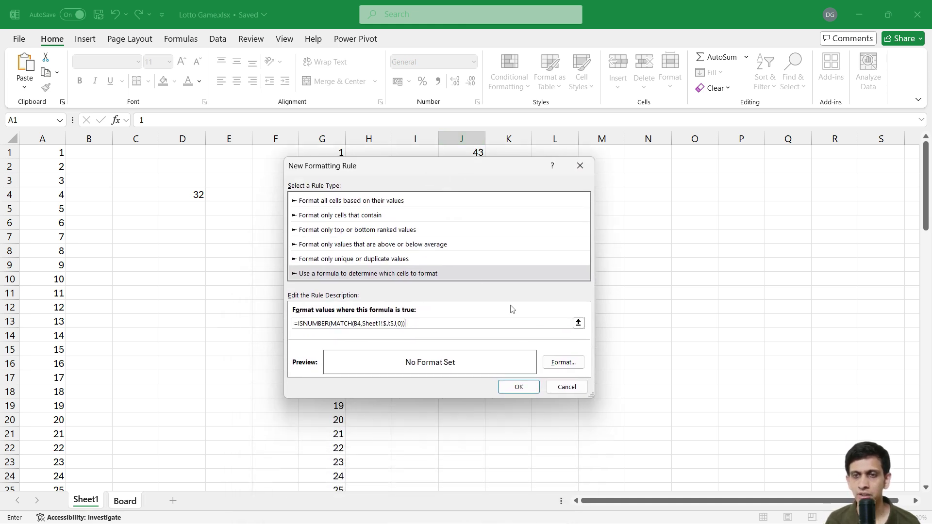
pyautogui.click(565, 365)
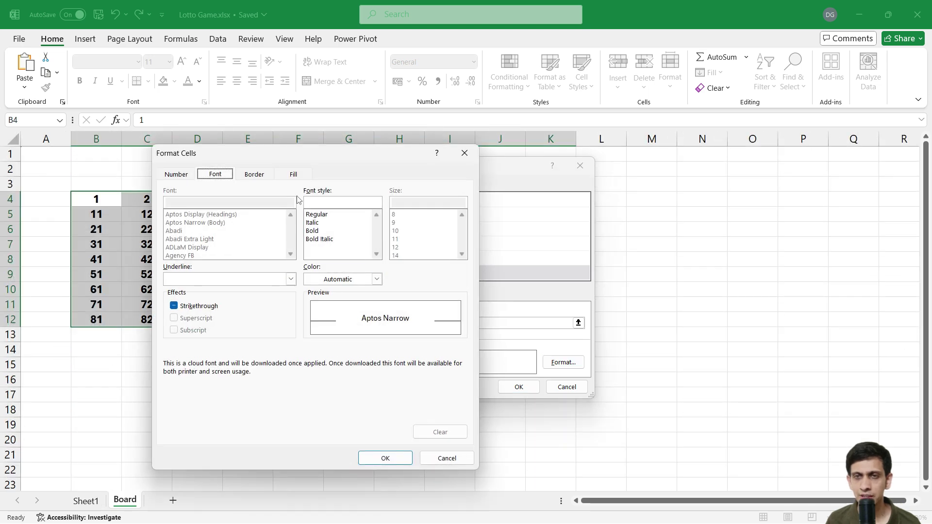
pyautogui.click(338, 280)
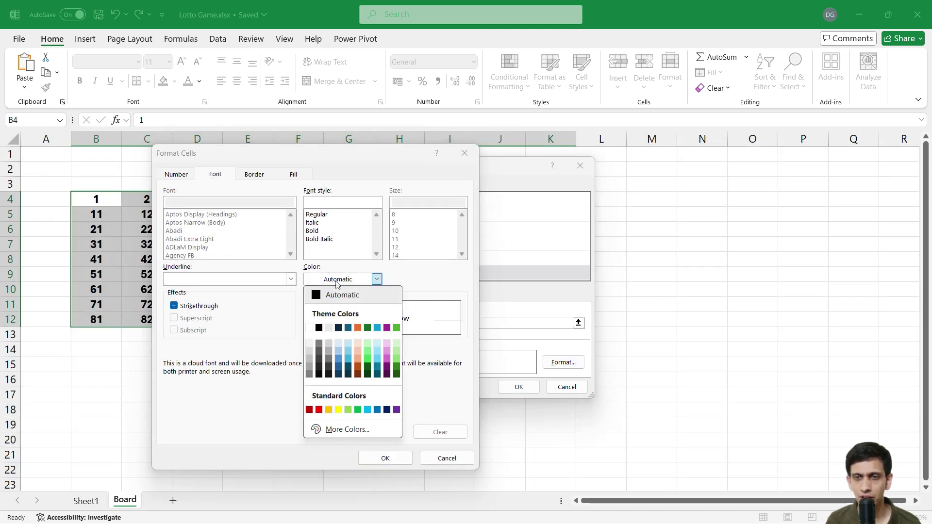
pyautogui.click(319, 410)
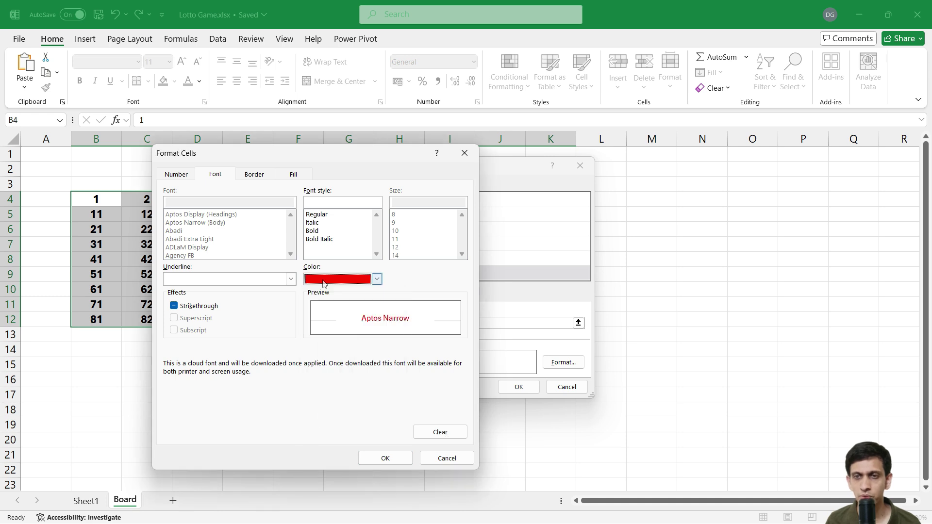
pyautogui.moveTo(311, 162); pyautogui.dragTo(382, 179)
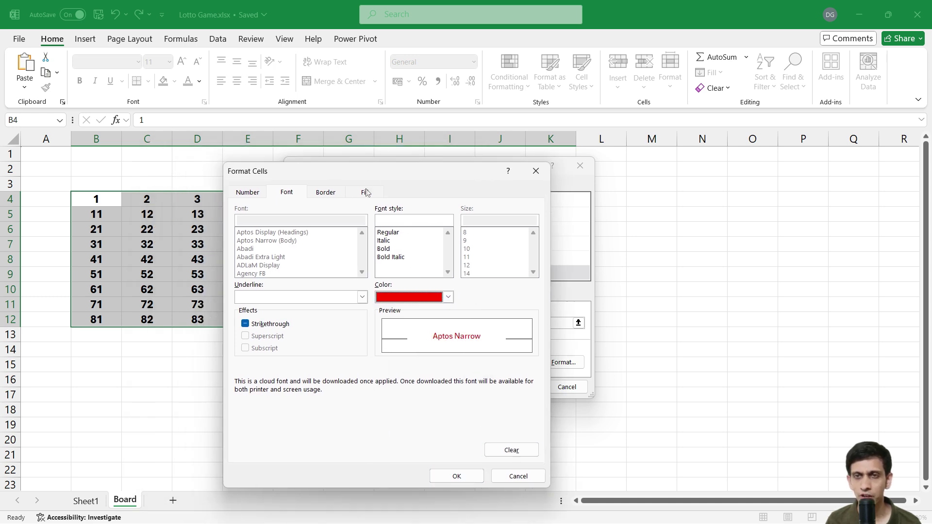
# Set the background fill of the rule's cell format to the standard yellow.
pyautogui.click(365, 193)
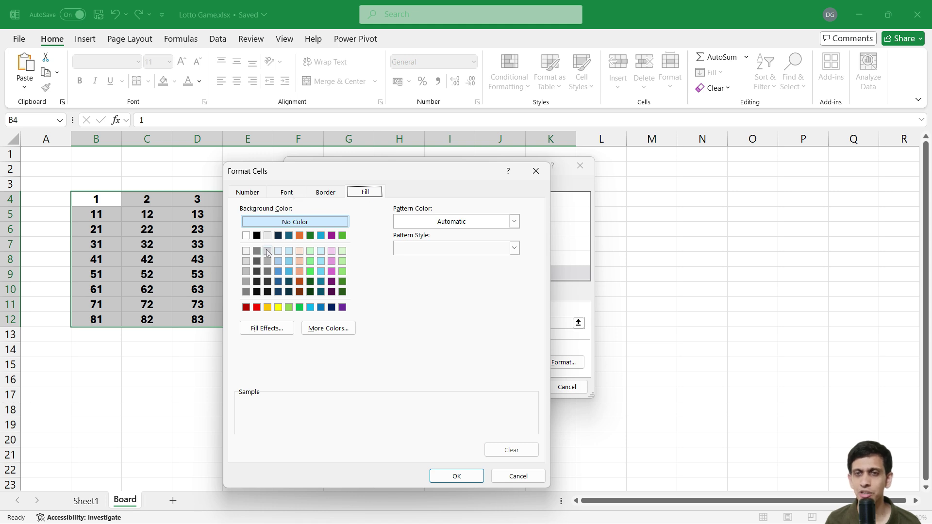
pyautogui.click(279, 307)
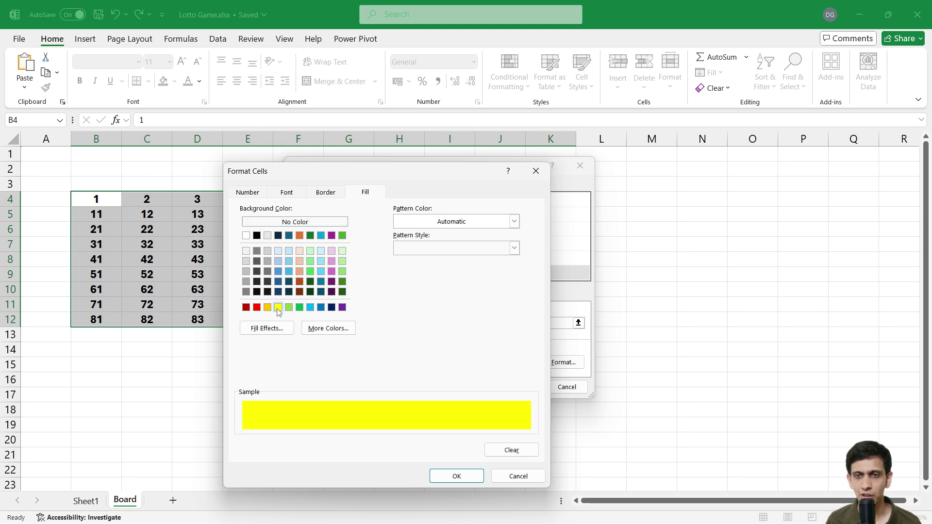
pyautogui.click(457, 477)
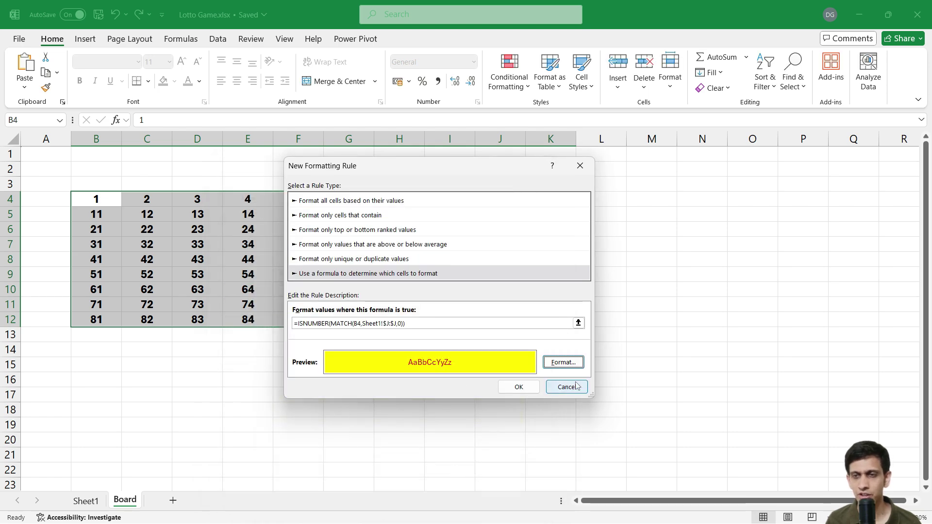
# Set the rule's font style to Bold and apply the conditional formatting rule to the board grid.
pyautogui.click(563, 363)
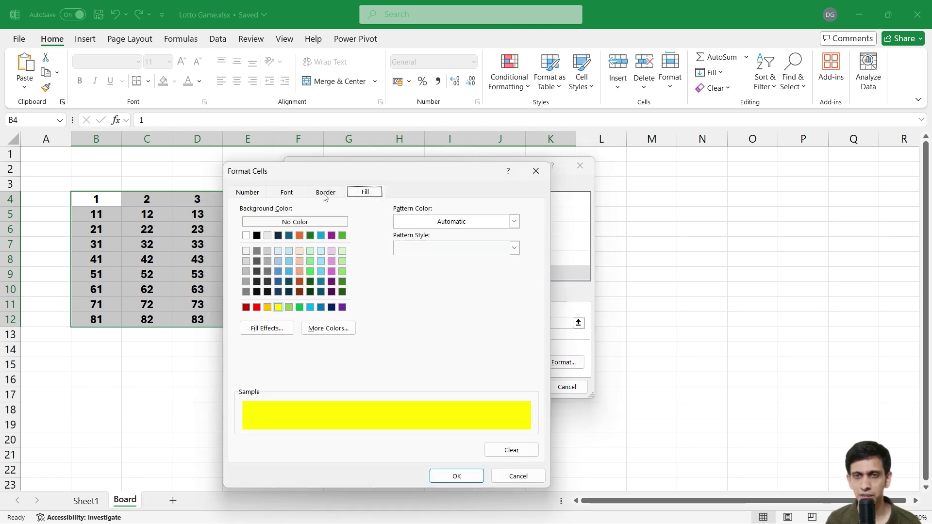
pyautogui.click(303, 193)
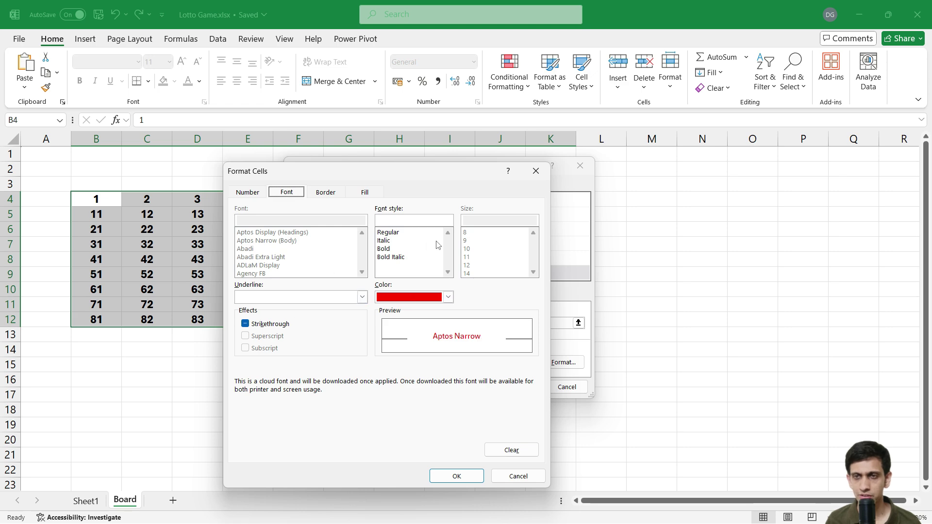
pyautogui.click(398, 248)
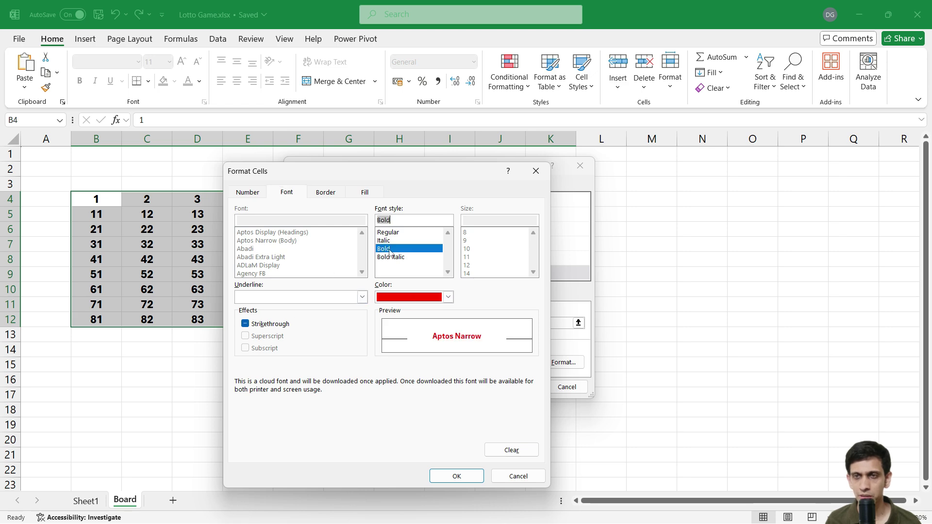
pyautogui.click(465, 478)
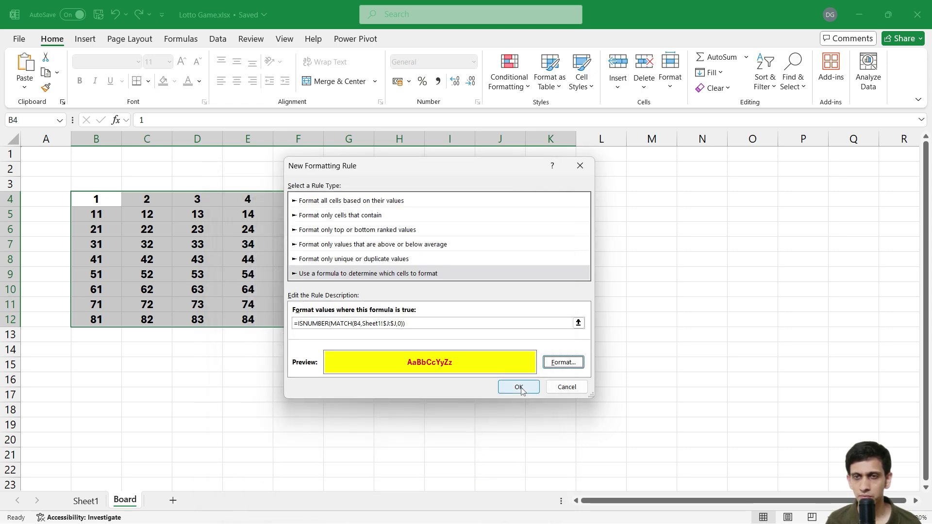
pyautogui.click(519, 387)
pyautogui.click(301, 365)
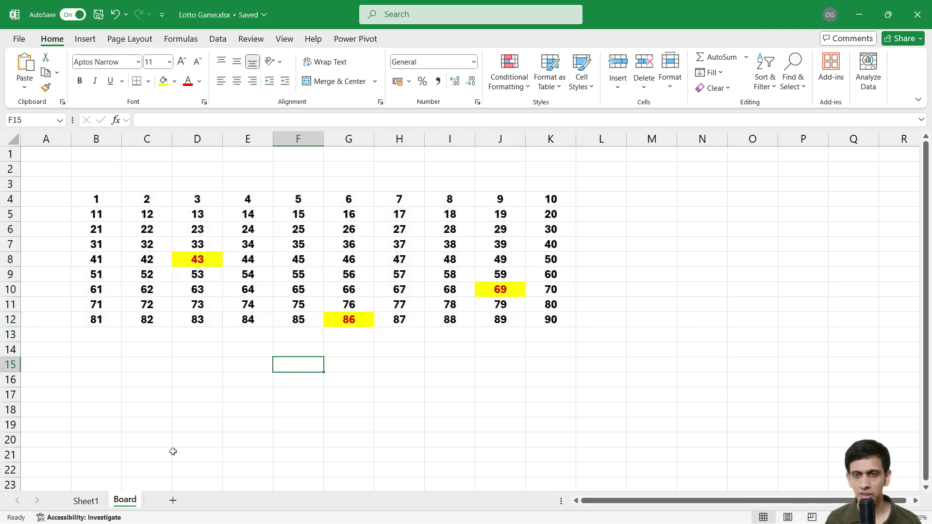
# Compare the drawn numbers listed in column J of Sheet1 with the highlighted cells on the Board sheet.
pyautogui.click(92, 502)
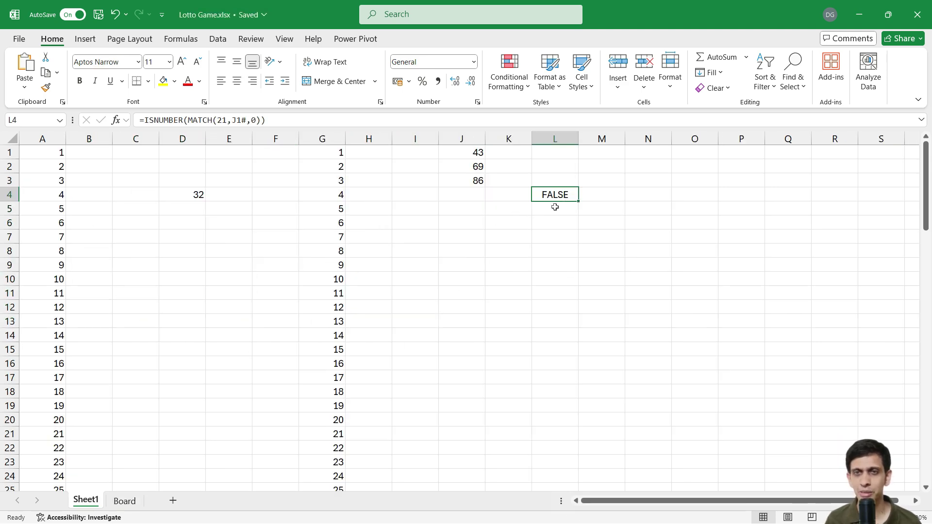
pyautogui.click(476, 165)
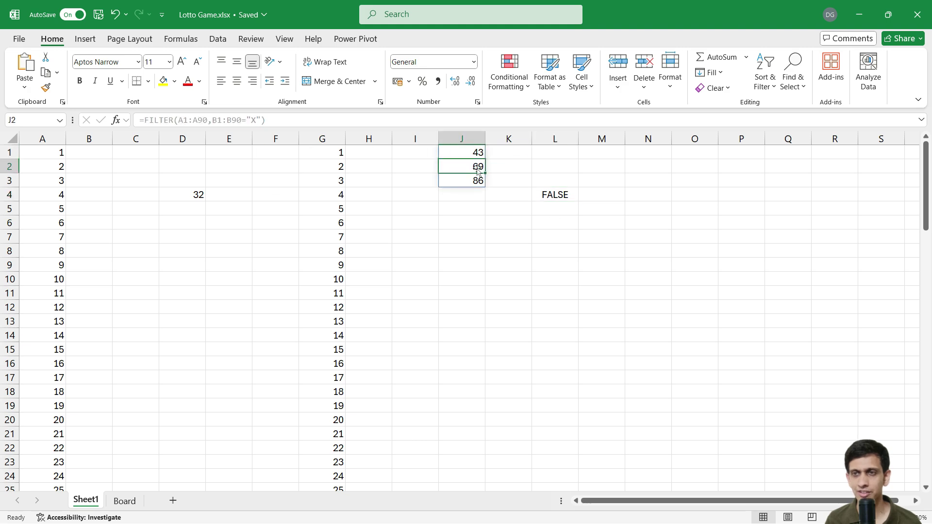
pyautogui.click(125, 501)
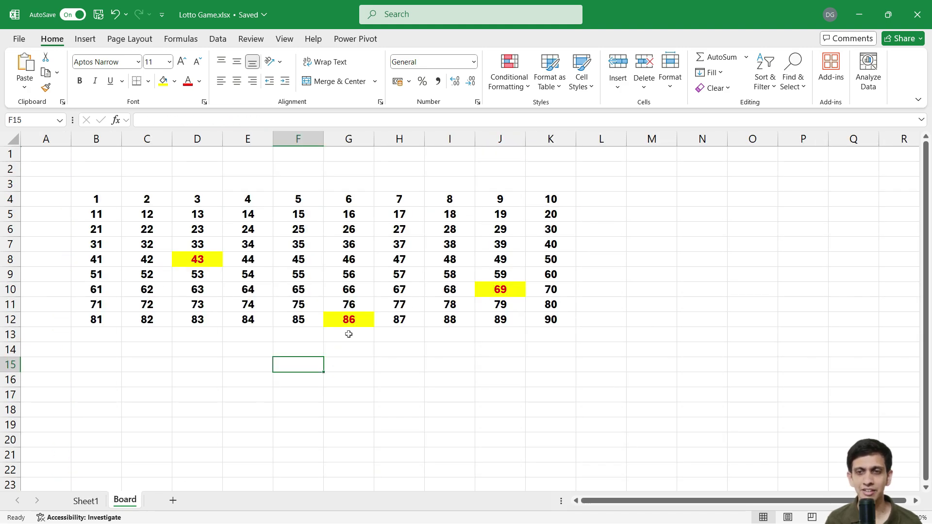
# Recalculate the workbook to draw a new random number in D4 of Sheet1.
pyautogui.click(95, 501)
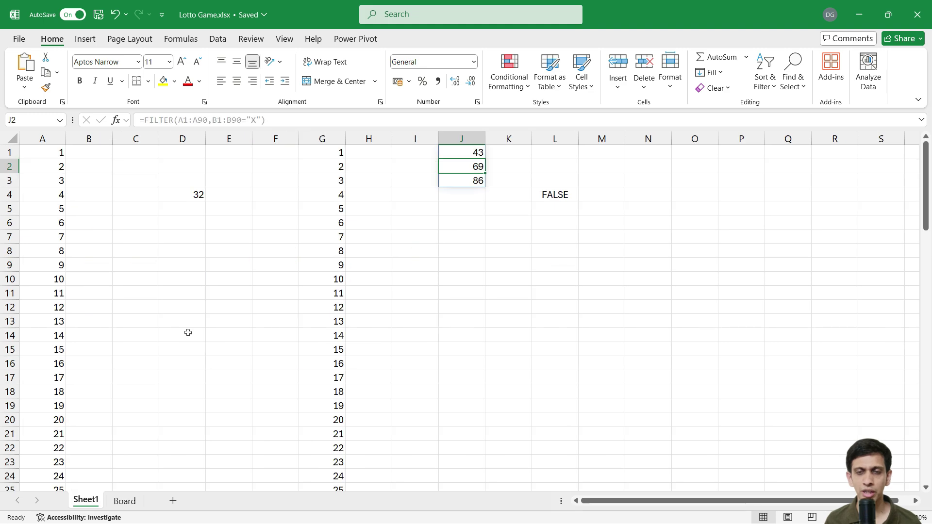
pyautogui.click(186, 199)
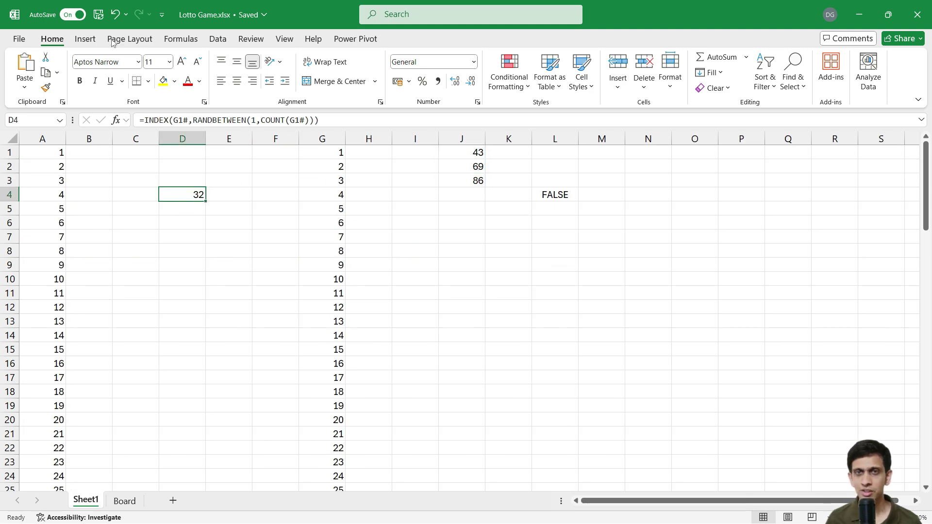
pyautogui.click(171, 40)
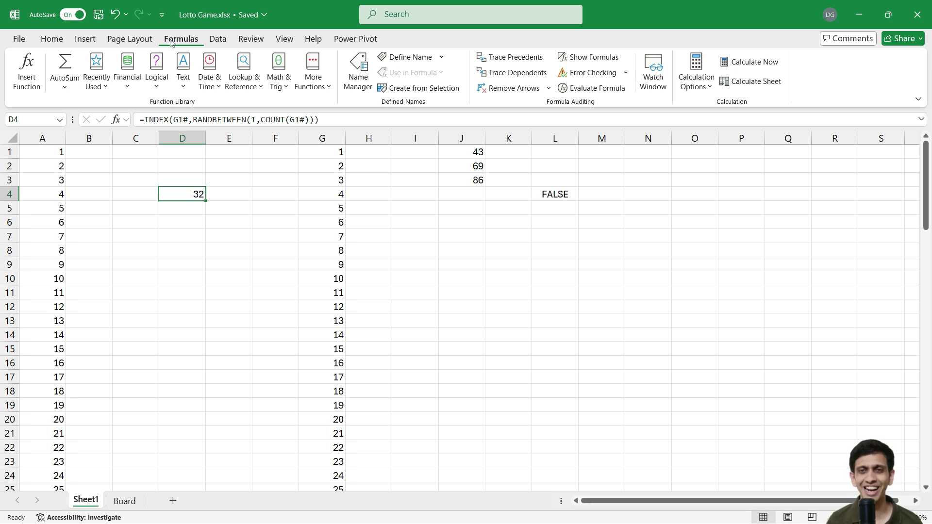
pyautogui.click(751, 63)
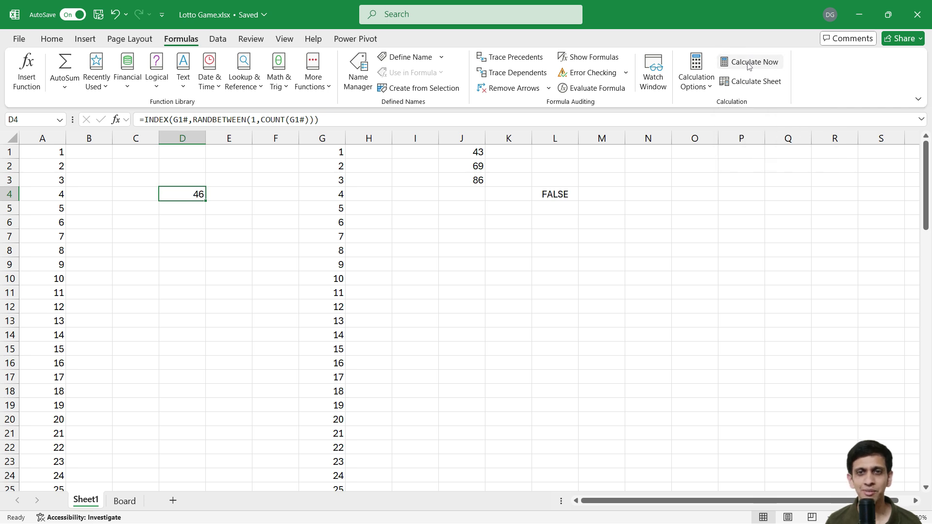
# Mark number 46 as drawn with an X in B46 of Sheet1, and check its highlighting on the Board sheet.
pyautogui.scroll(-8, 121, 310)
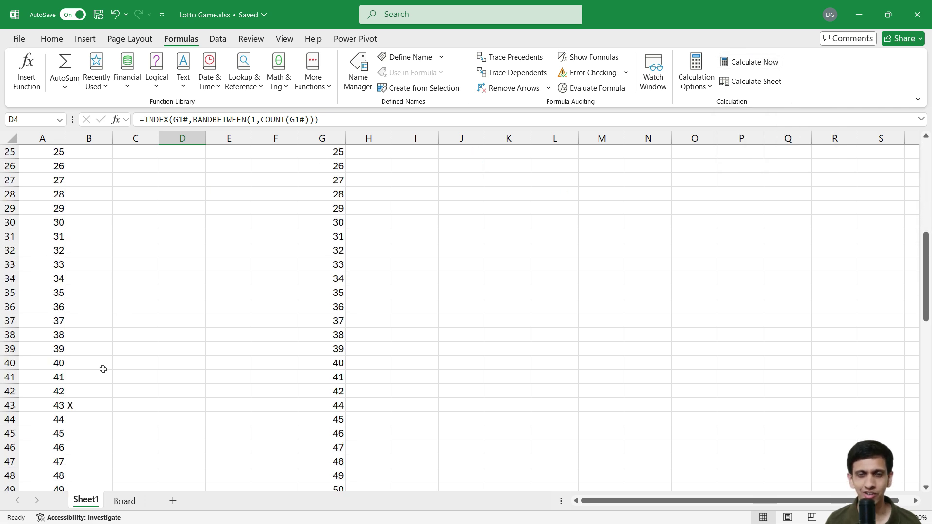
pyautogui.click(85, 448)
pyautogui.write('X')
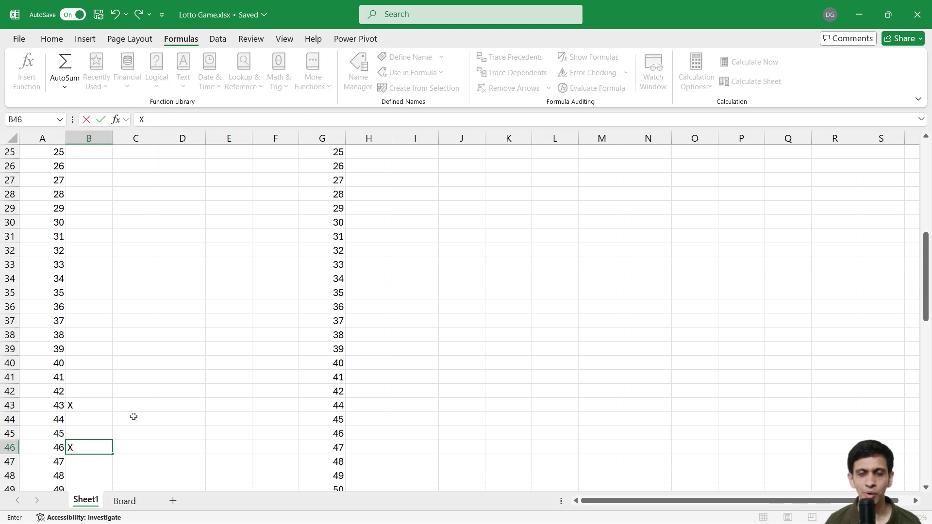
pyautogui.press('Return')
pyautogui.scroll(8, 150, 400)
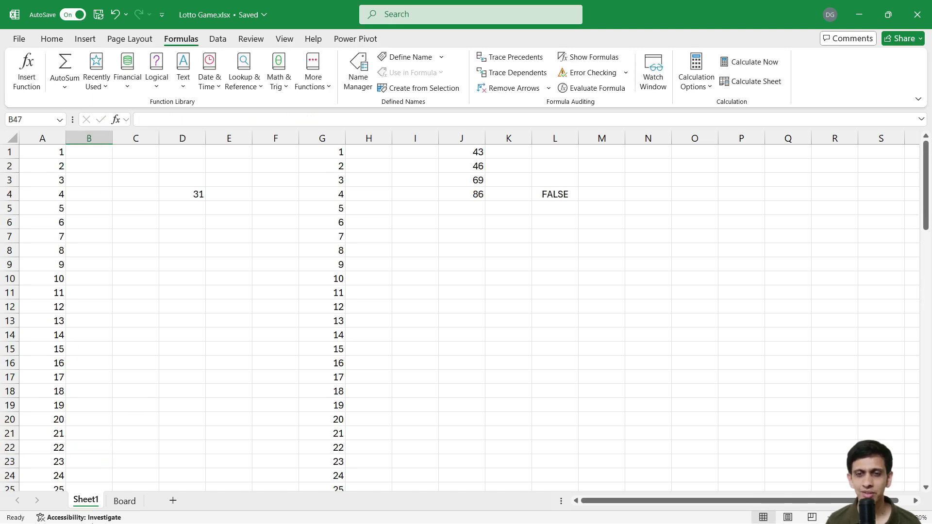
pyautogui.click(125, 501)
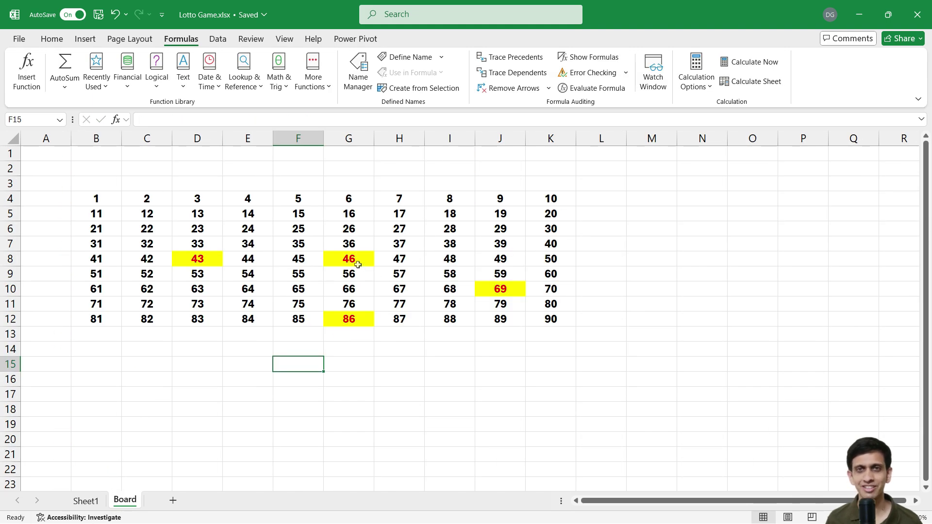
# Return to Sheet1 and recalculate the workbook to draw another random number in D4.
pyautogui.click(87, 502)
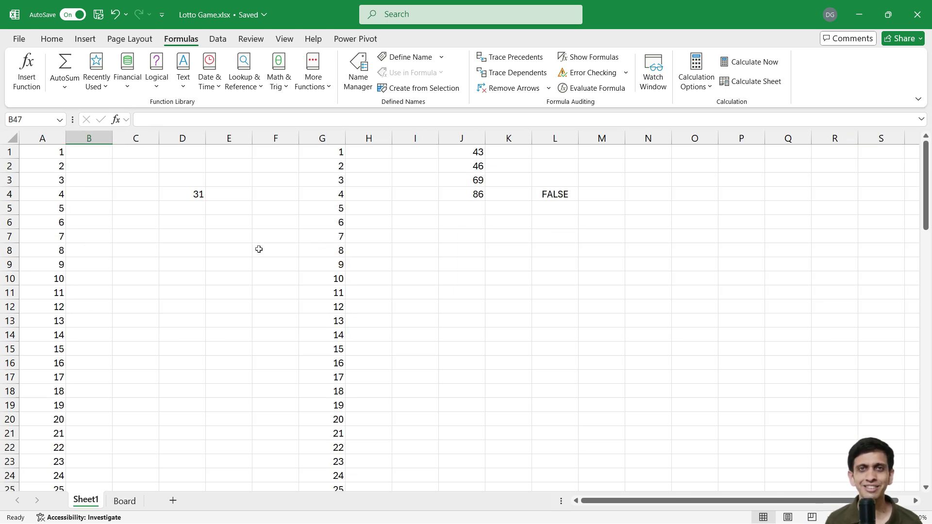
pyautogui.click(127, 502)
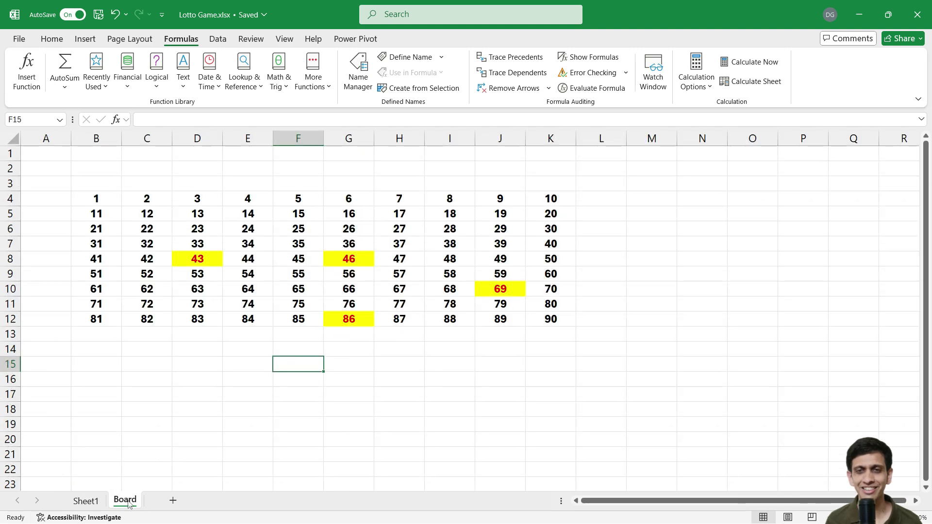
pyautogui.click(90, 500)
pyautogui.click(196, 196)
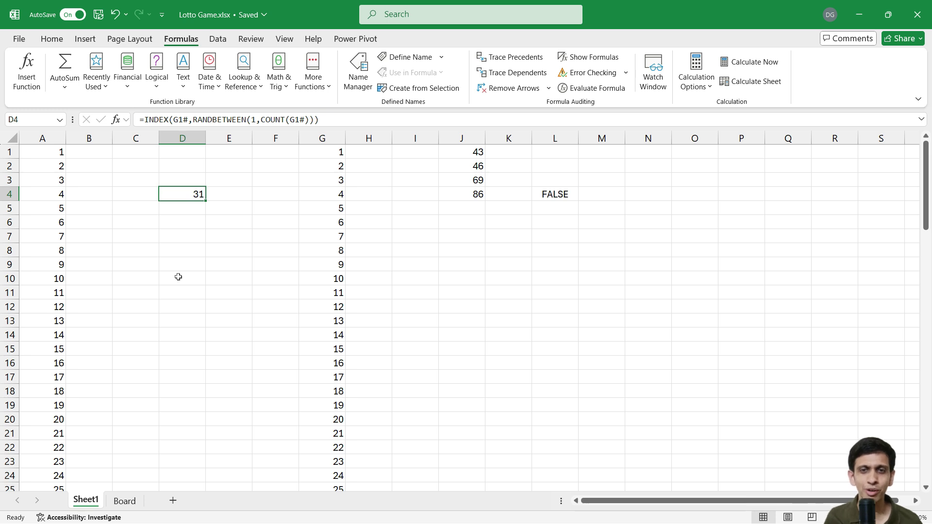
pyautogui.click(743, 62)
pyautogui.click(742, 62)
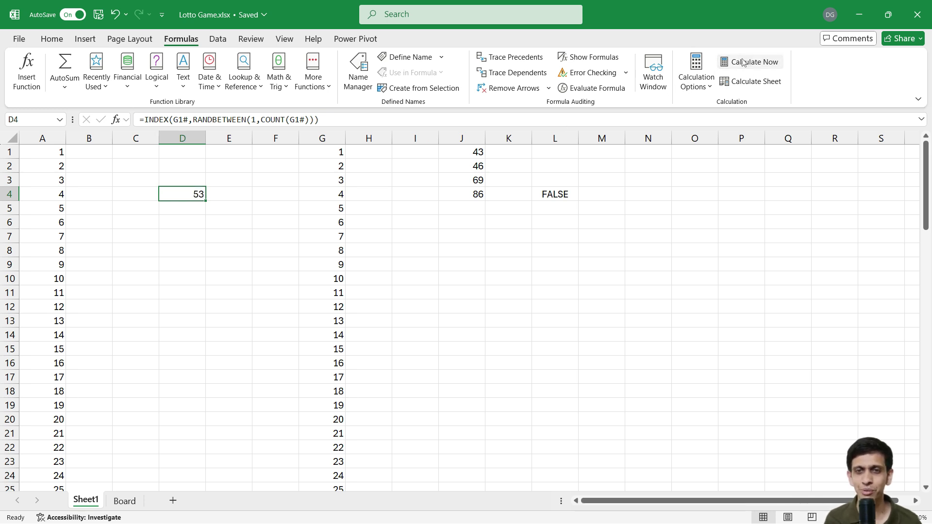
pyautogui.scroll(-9, 97, 276)
pyautogui.scroll(-2, 100, 296)
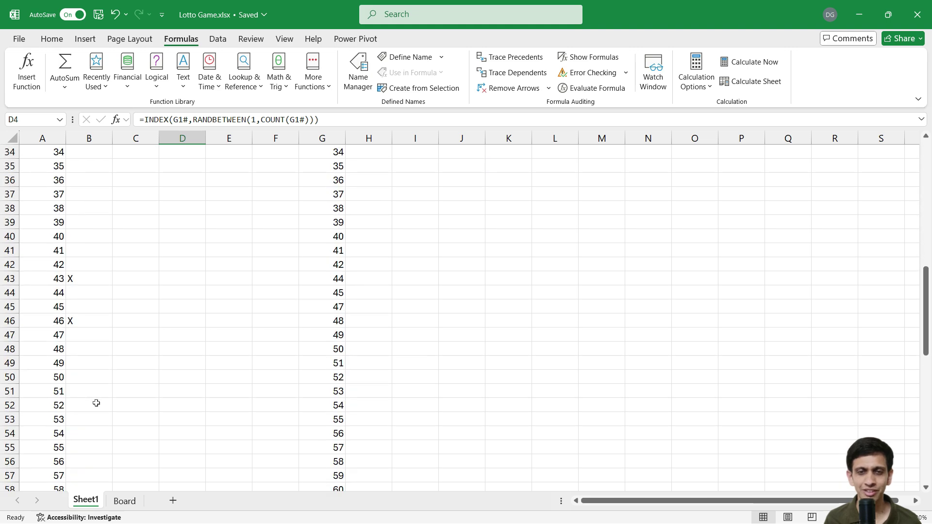
pyautogui.click(84, 456)
pyautogui.write('X')
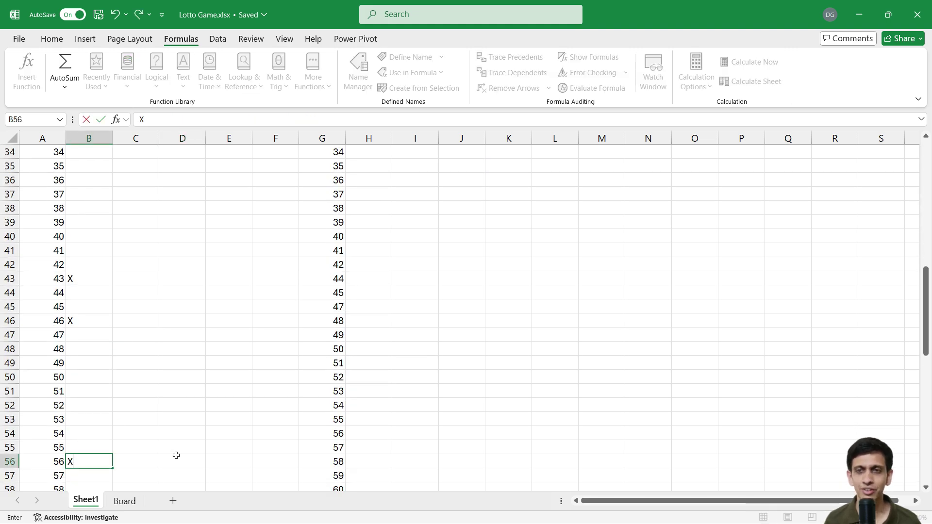
pyautogui.scroll(11, 177, 456)
pyautogui.scroll(-10, 216, 329)
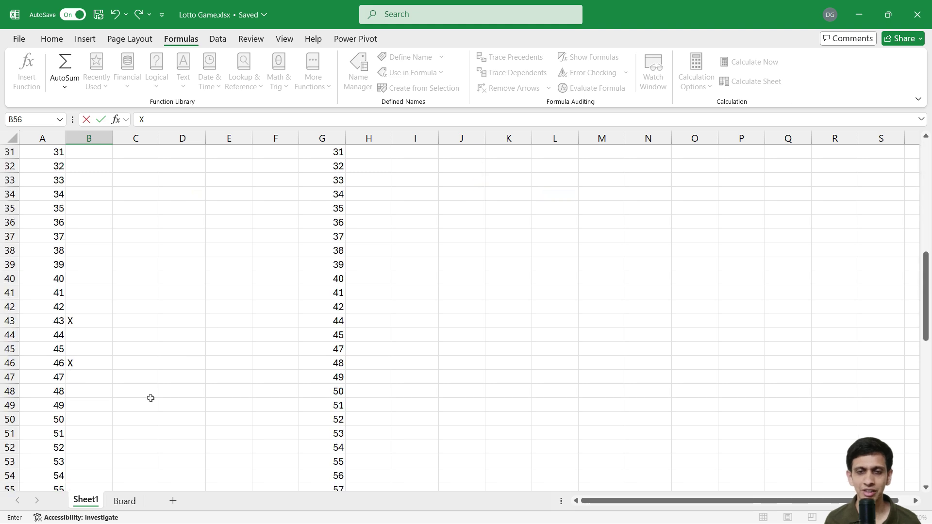
pyautogui.scroll(-1, 150, 398)
pyautogui.press('Escape')
# Mark number 53 as drawn with an X in B53 of Sheet1, and check its highlighting on the Board sheet.
pyautogui.click(84, 432)
pyautogui.write('X')
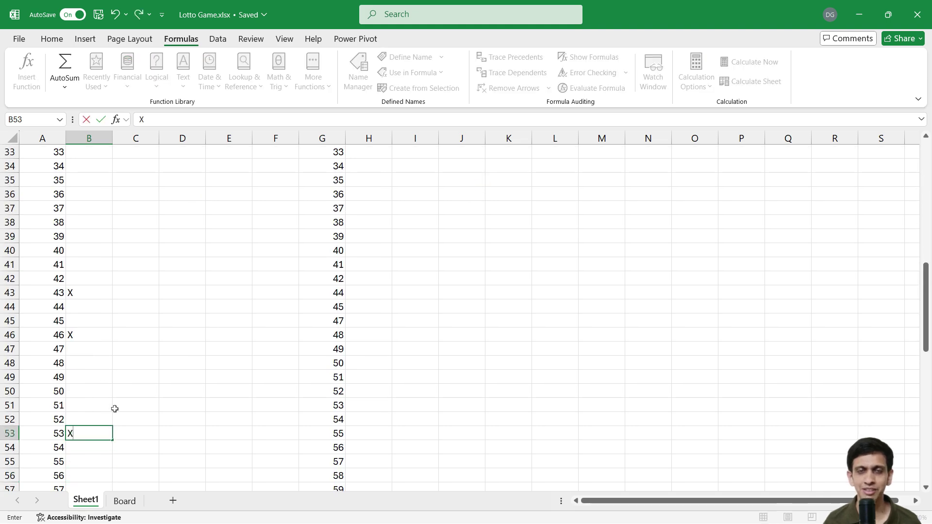
pyautogui.press('Return')
pyautogui.scroll(11, 204, 335)
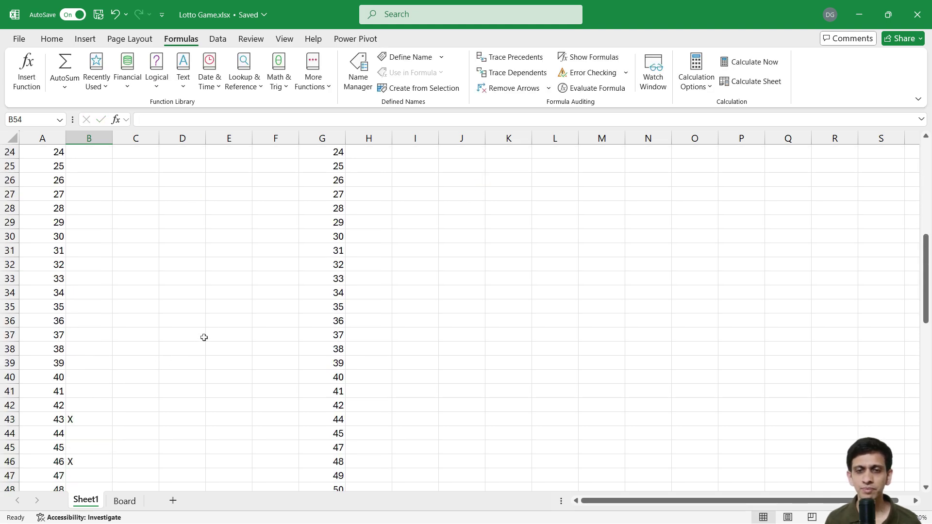
pyautogui.click(125, 501)
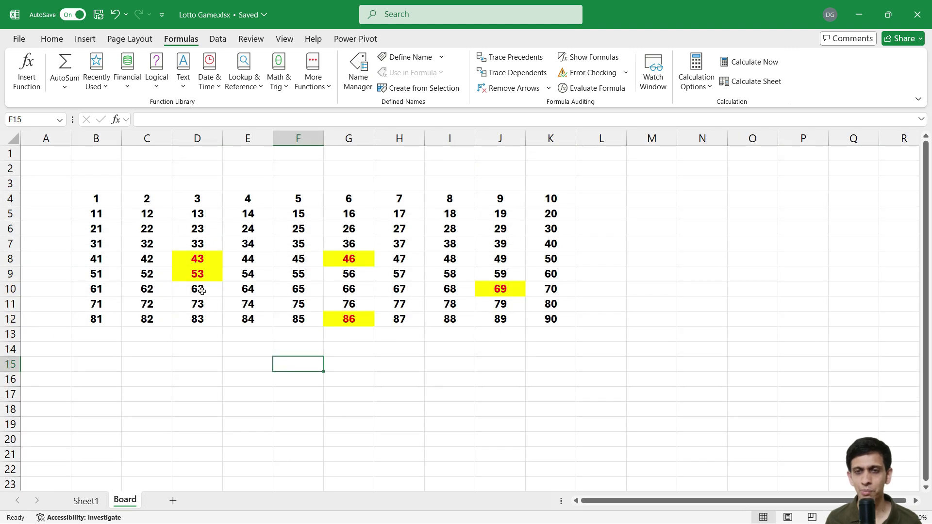